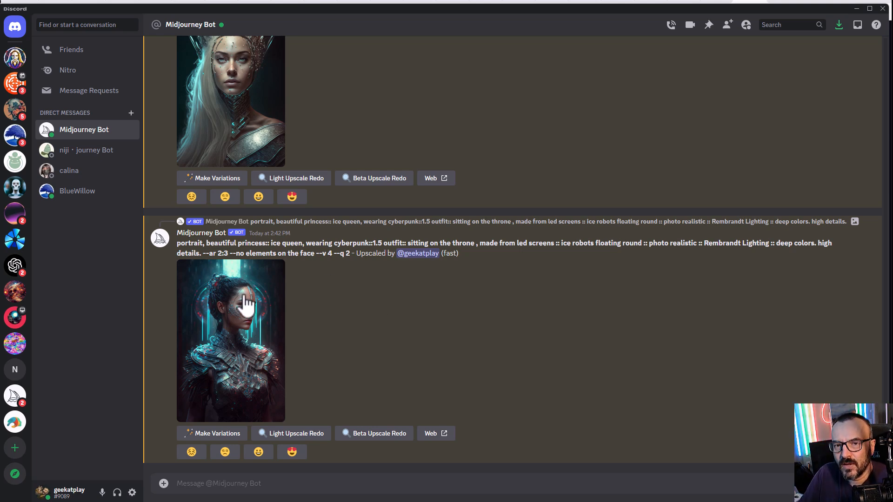
Run the /info command in the Midjourney Bot chat to display the account's profile information.
{"action": "left_click", "coordinate": [281, 488]}
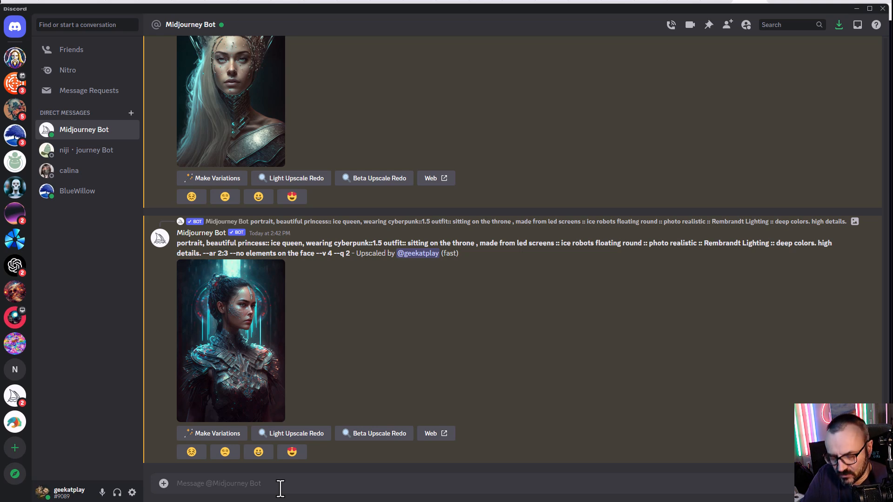
{"action": "type", "text": "/"}
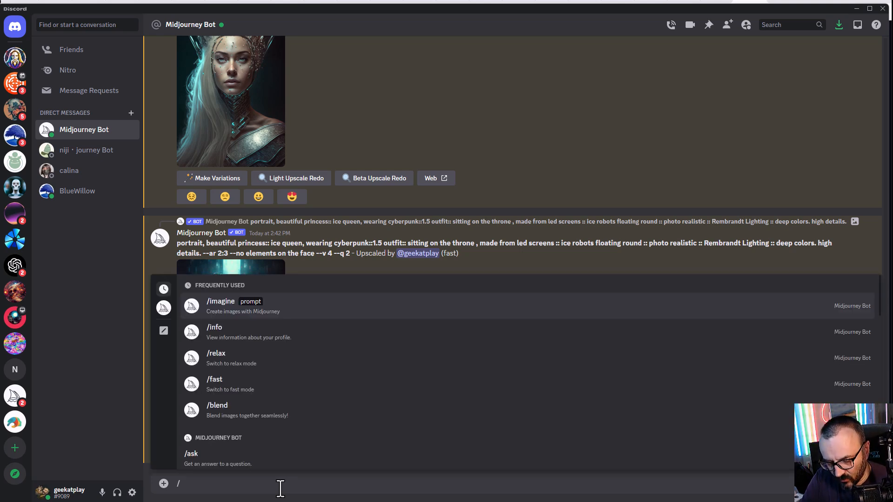
{"action": "type", "text": "info"}
{"action": "key", "text": "Tab"}
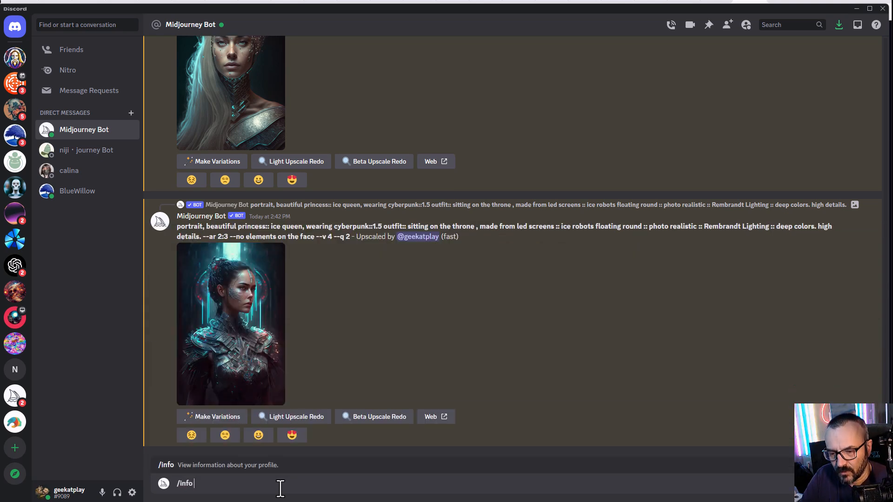
{"action": "key", "text": "Return"}
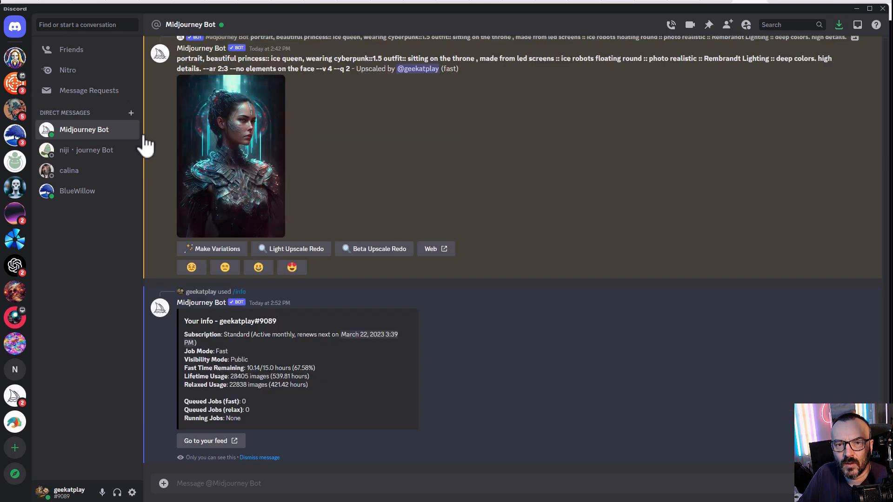
Examine the subscription renewal date, job mode, remaining fast time and queued jobs in the profile information.
{"action": "mouse_move", "coordinate": [361, 334]}
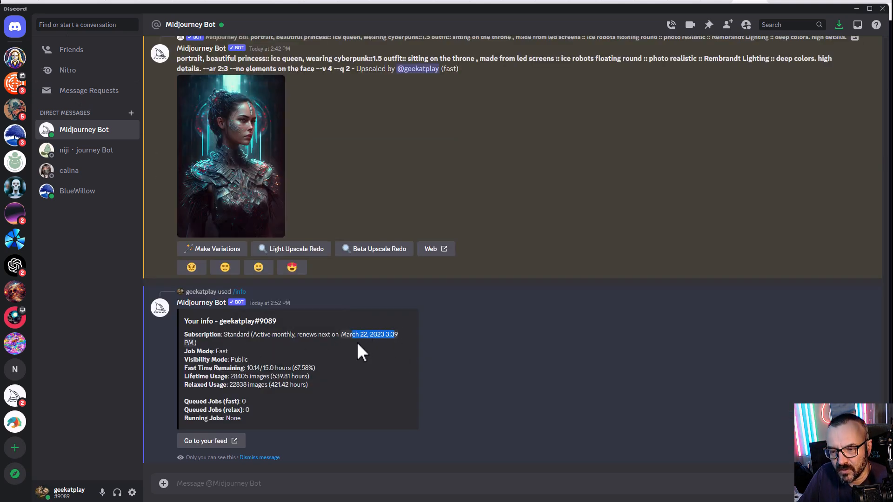
{"action": "mouse_move", "coordinate": [238, 345]}
{"action": "left_mouse_down"}
{"action": "mouse_move", "coordinate": [186, 353]}
{"action": "mouse_move", "coordinate": [234, 349]}
{"action": "left_mouse_up"}
{"action": "left_click", "coordinate": [234, 350]}
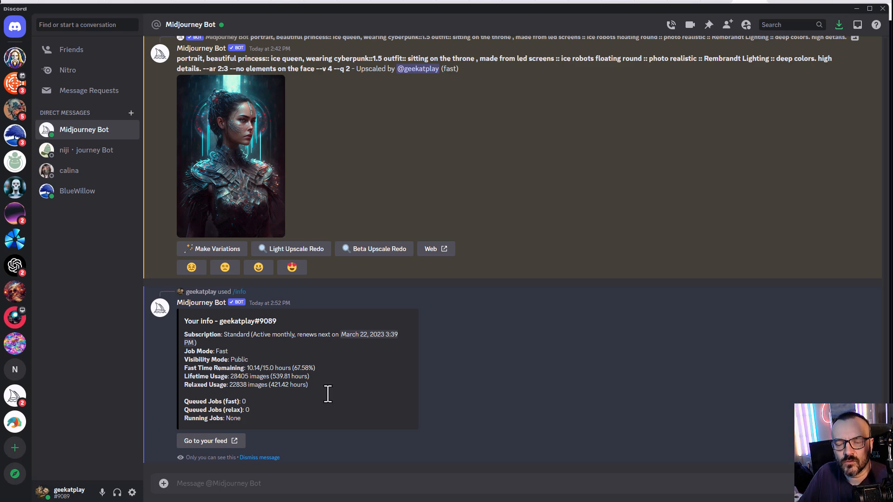
{"action": "left_click_drag", "start_coordinate": [313, 368], "coordinate": [242, 369]}
{"action": "left_click", "coordinate": [318, 373]}
{"action": "left_click_drag", "start_coordinate": [317, 369], "coordinate": [297, 369]}
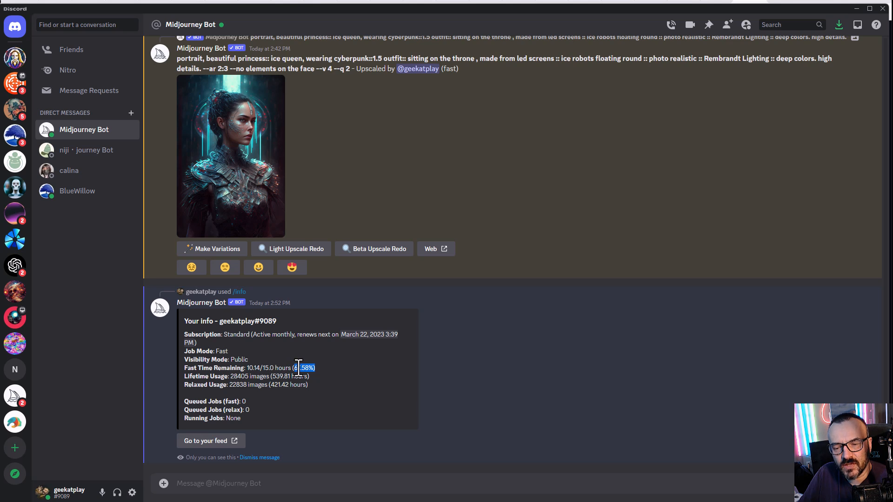
{"action": "left_click", "coordinate": [297, 368]}
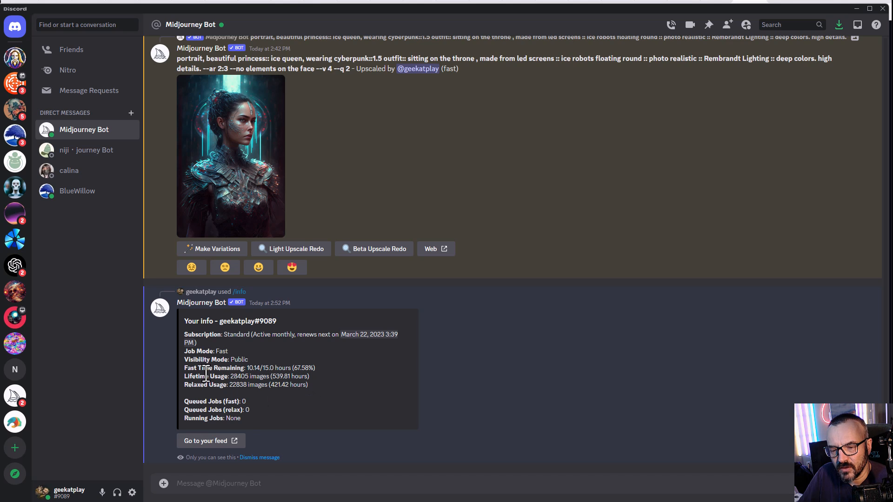
{"action": "left_click_drag", "start_coordinate": [241, 419], "coordinate": [191, 401]}
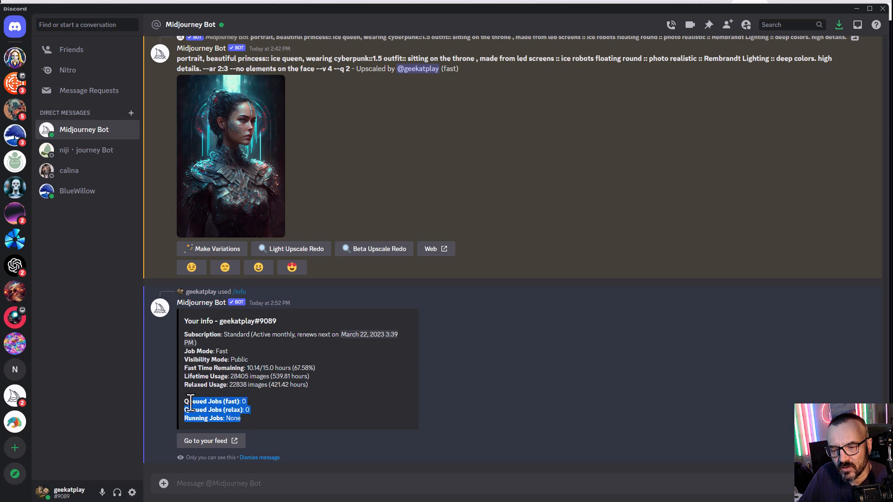
{"action": "left_click", "coordinate": [240, 405]}
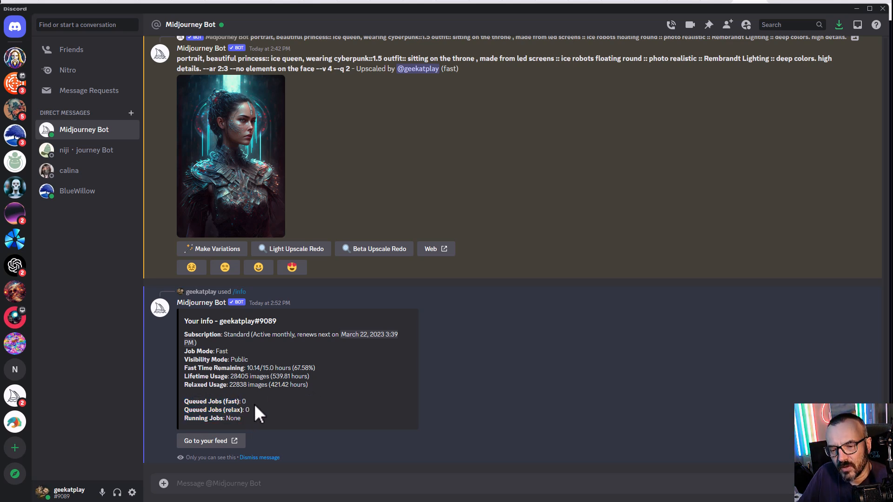
{"action": "left_click_drag", "start_coordinate": [253, 406], "coordinate": [247, 401]}
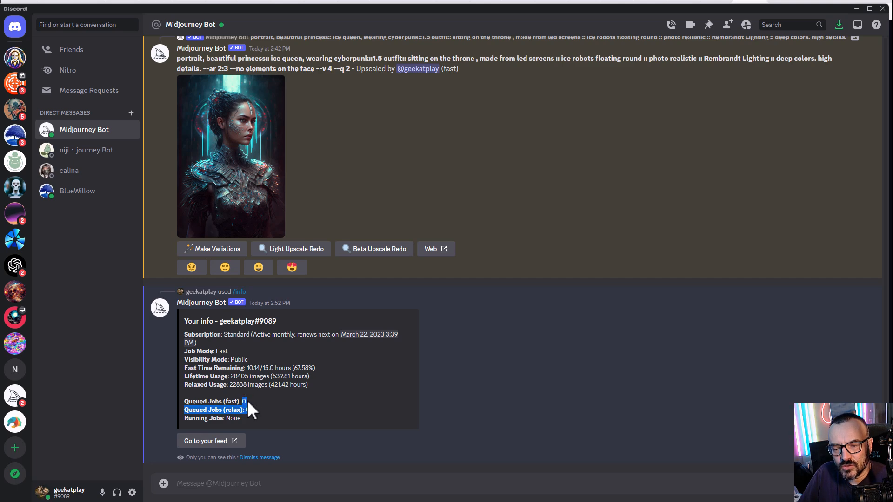
{"action": "left_click", "coordinate": [247, 401]}
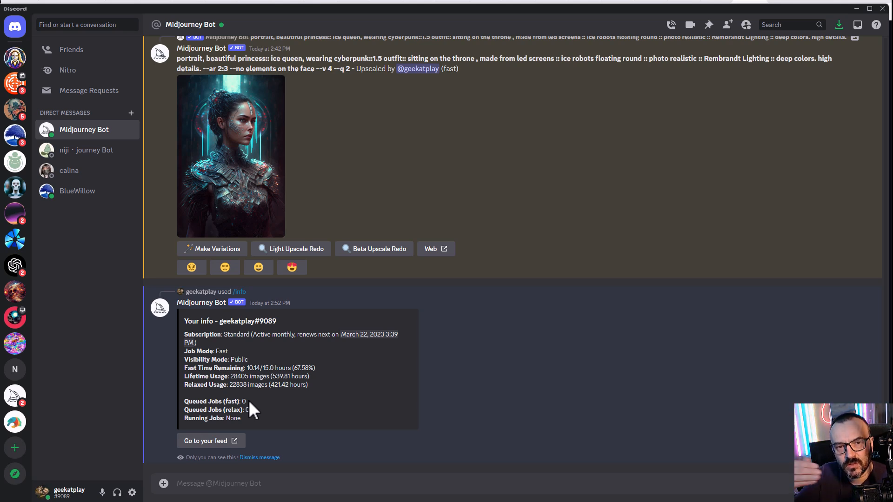
Run the /settings command to bring up the Midjourney personal settings.
{"action": "left_click", "coordinate": [296, 486]}
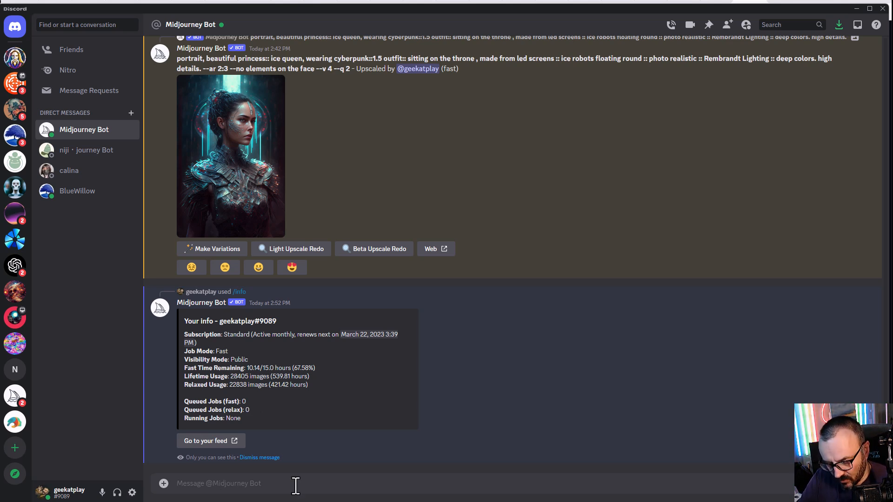
{"action": "type", "text": "/setti"}
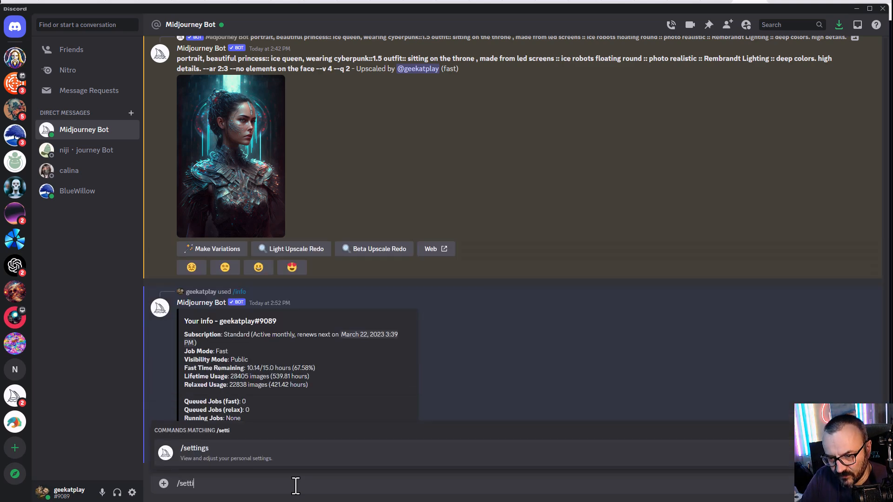
{"action": "key", "text": "Return"}
{"action": "key", "text": "Return"}
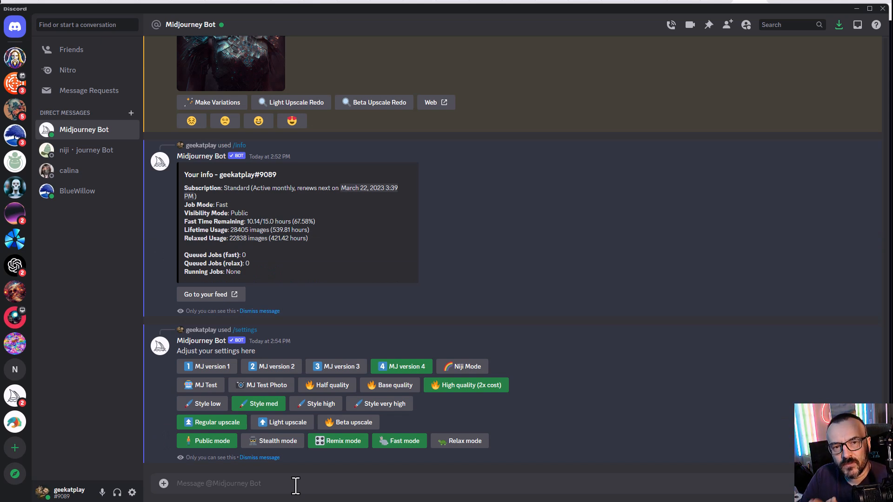
Generate images using the /imagine command with the prompt "ice queen".
{"action": "type", "text": "/im"}
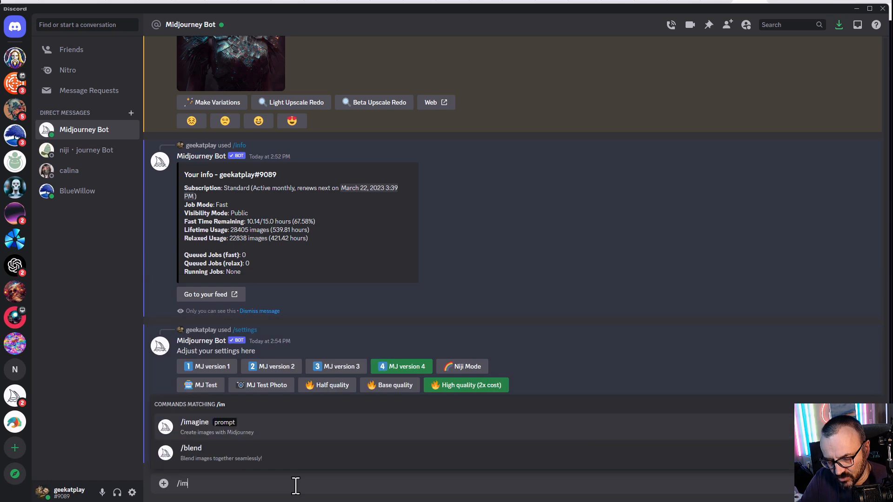
{"action": "key", "text": "Tab"}
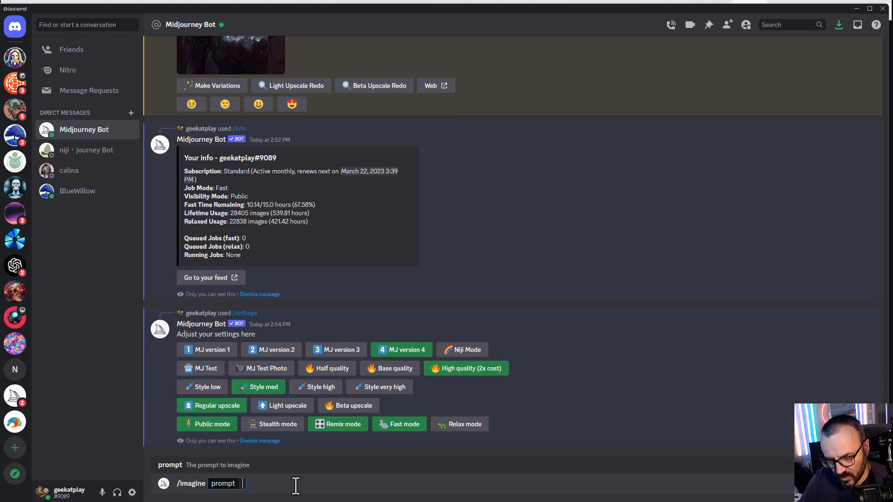
{"action": "type", "text": "ice"}
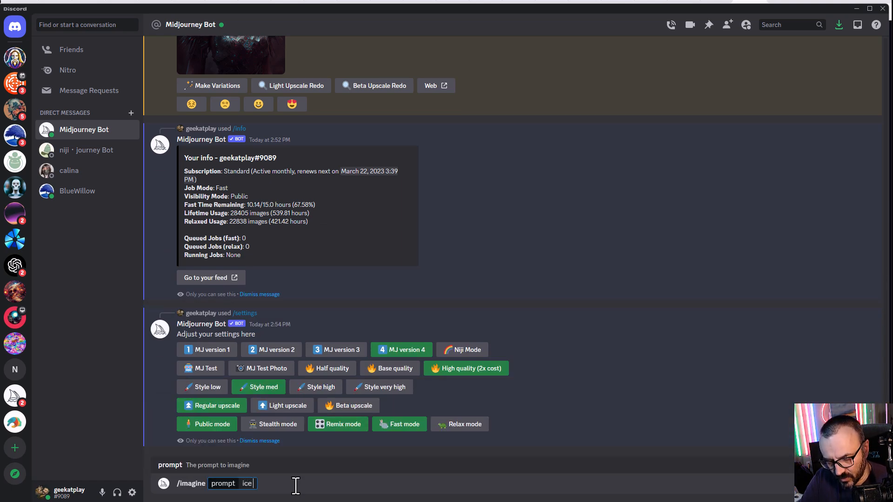
{"action": "type", "text": " queen"}
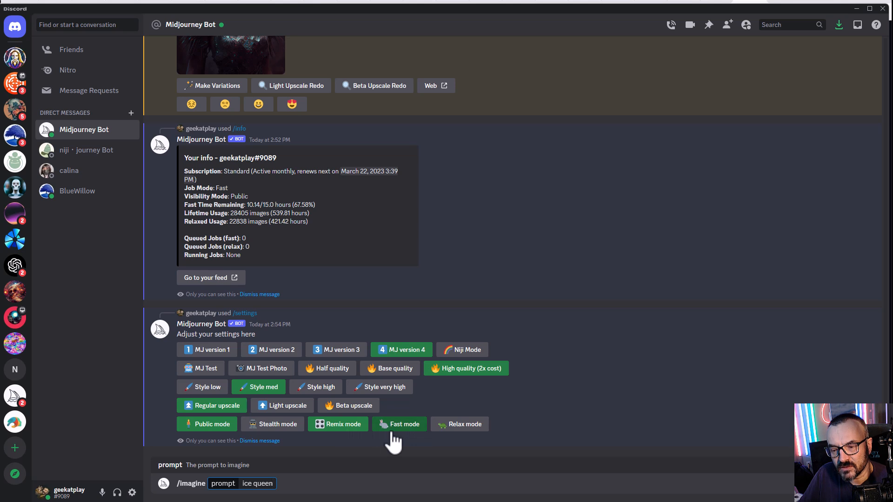
{"action": "key", "text": "Return"}
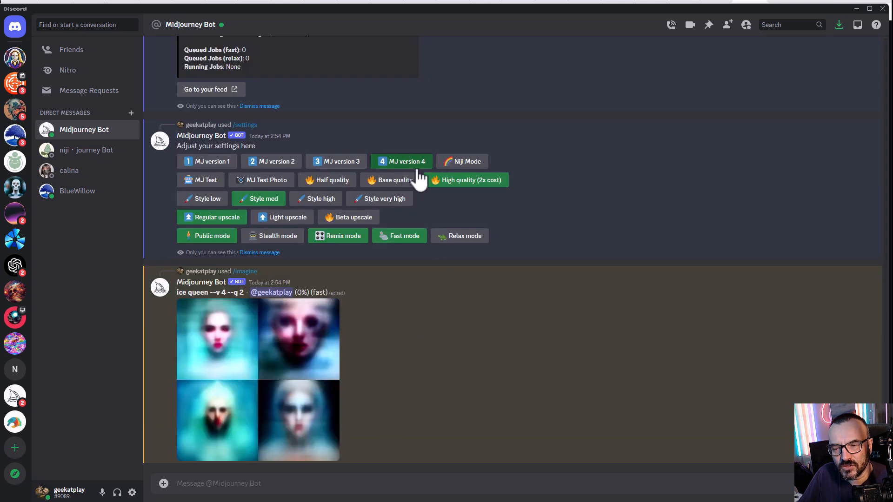
Review the Midjourney settings, and look through earlier results in the niji・journey Bot conversation.
{"action": "scroll", "coordinate": [423, 242], "scroll_direction": "up", "scroll_amount": 2}
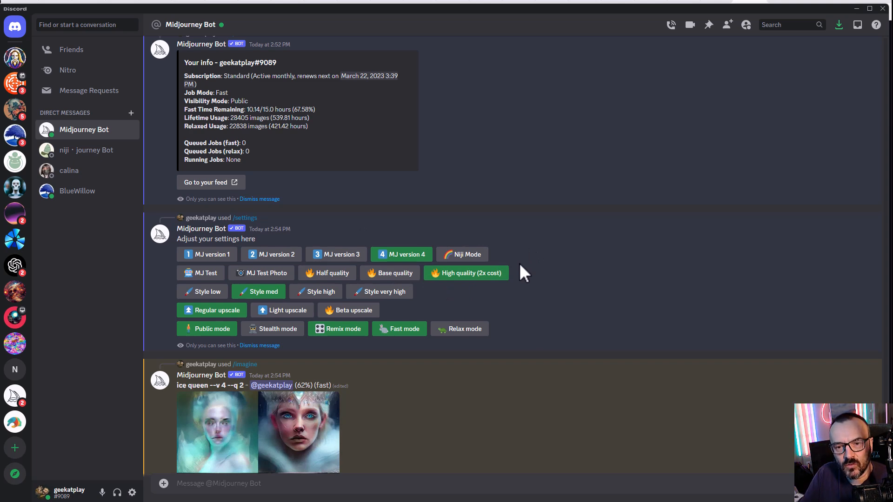
{"action": "left_click", "coordinate": [84, 154]}
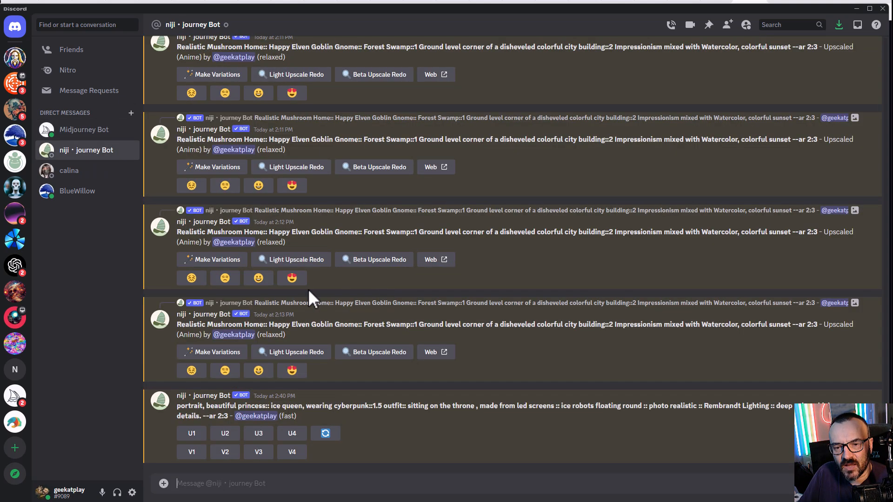
{"action": "scroll", "coordinate": [261, 140], "scroll_direction": "up", "scroll_amount": 5}
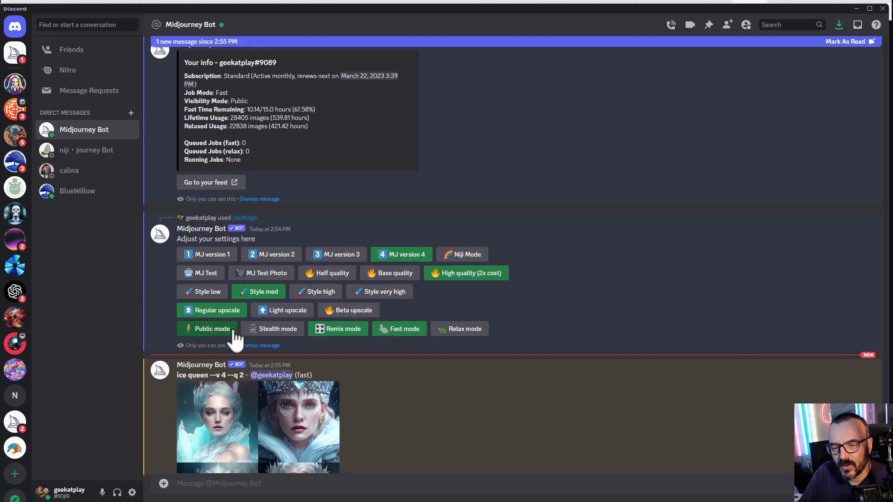
Open the Remix Prompt form for a variation of the first ice queen image, and dismiss it without submitting.
{"action": "left_click", "coordinate": [337, 329]}
{"action": "scroll", "coordinate": [337, 329], "scroll_direction": "down", "scroll_amount": 3}
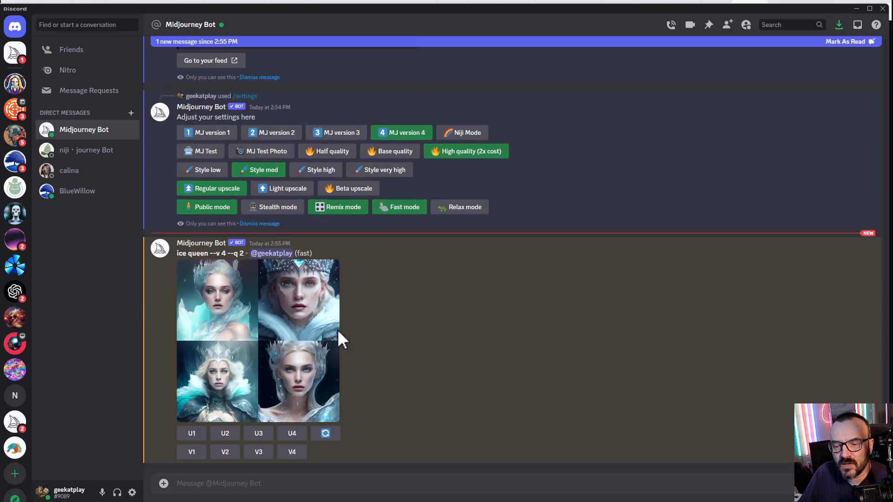
{"action": "left_click", "coordinate": [191, 454]}
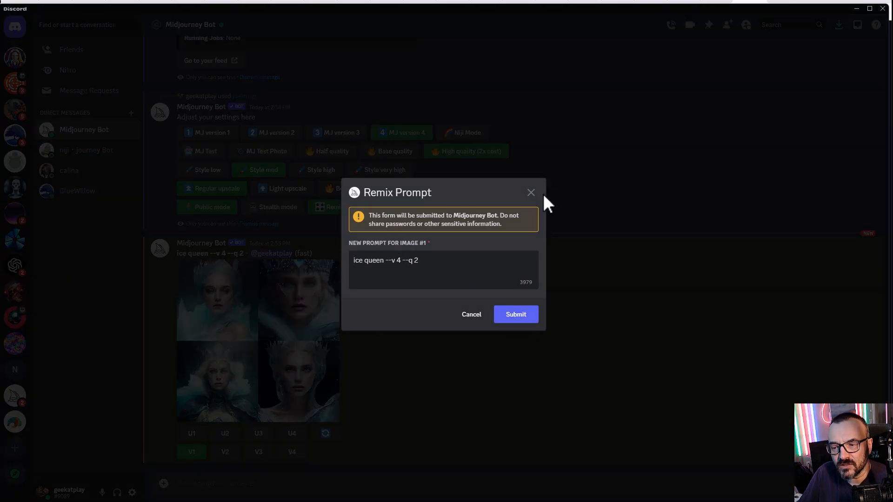
{"action": "left_click", "coordinate": [531, 193]}
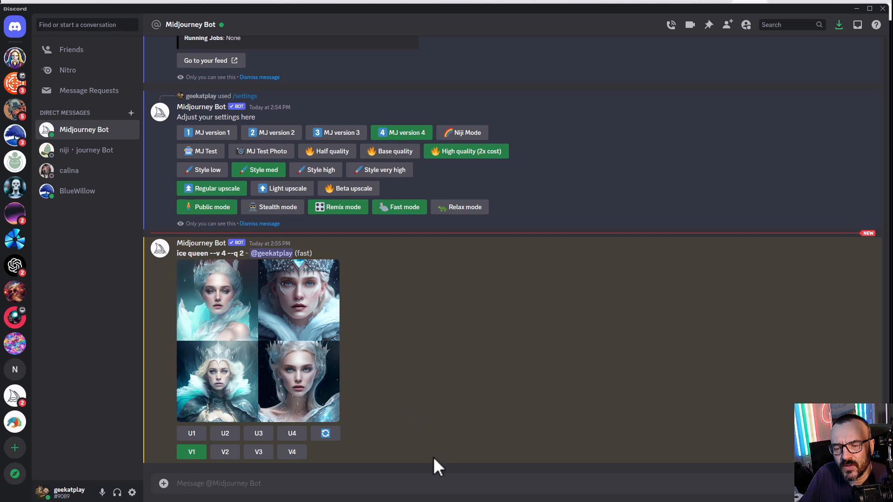
View the four-image ice queen grid enlarged, and return to the conversation.
{"action": "left_click", "coordinate": [370, 489]}
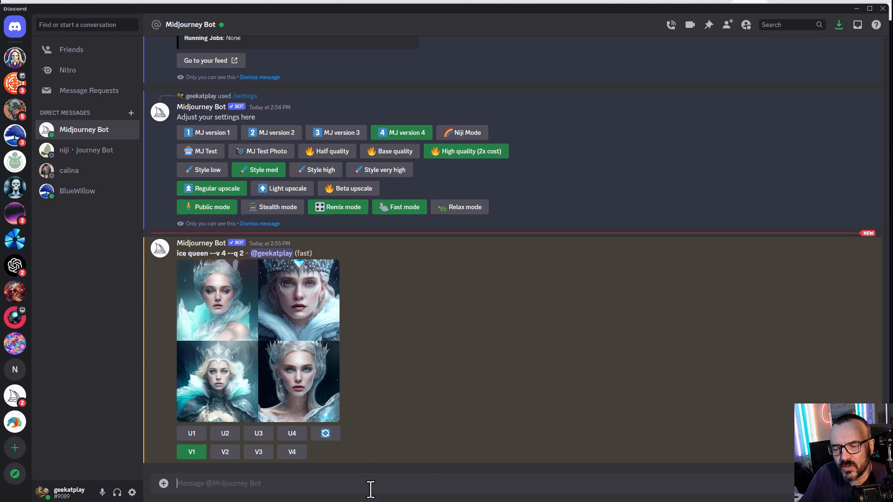
{"action": "left_click", "coordinate": [278, 338]}
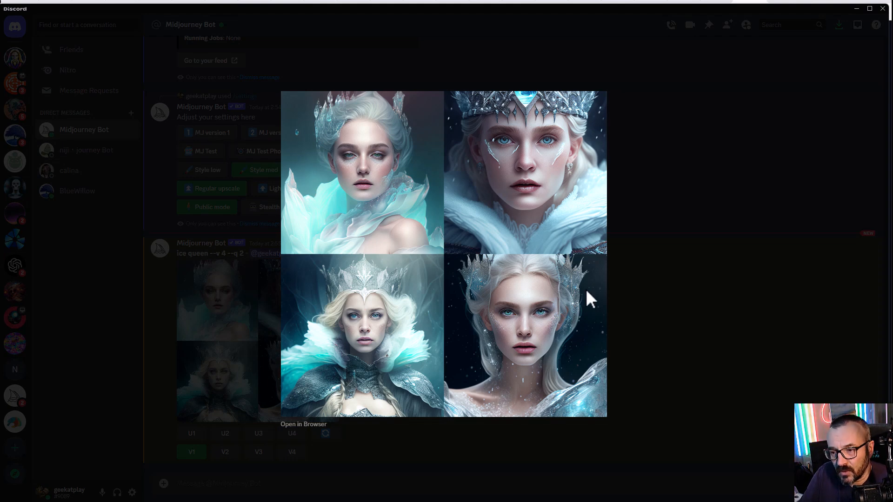
{"action": "left_click", "coordinate": [705, 369]}
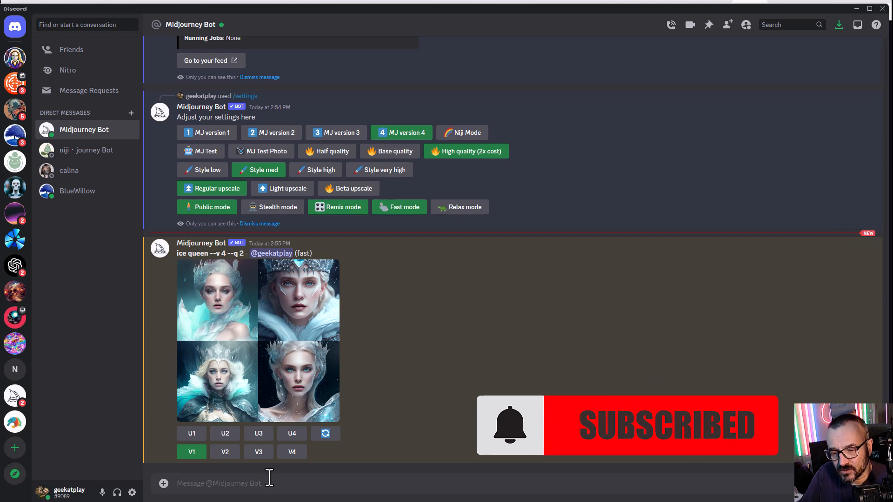
Generate images using the /imagine command with the multi-prompt "ice:: queen", and highlight the version parameter in the submitted prompt.
{"action": "type", "text": "/ima"}
{"action": "key", "text": "Tab"}
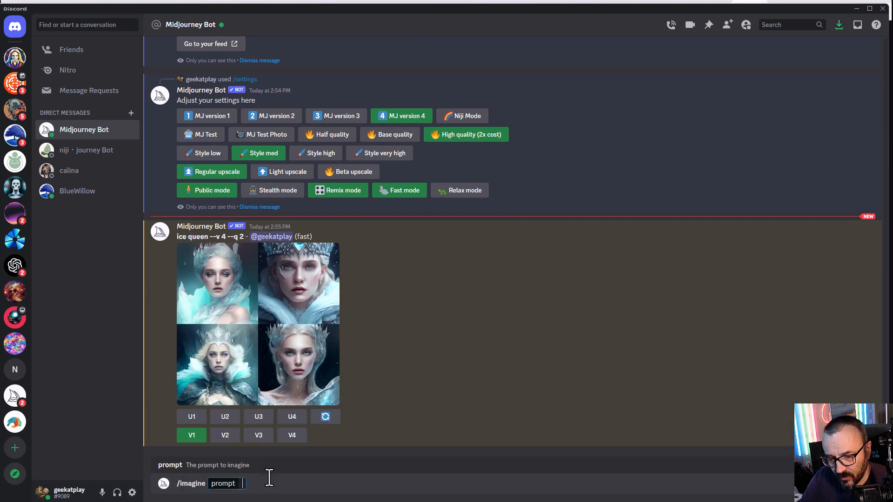
{"action": "type", "text": "ice"}
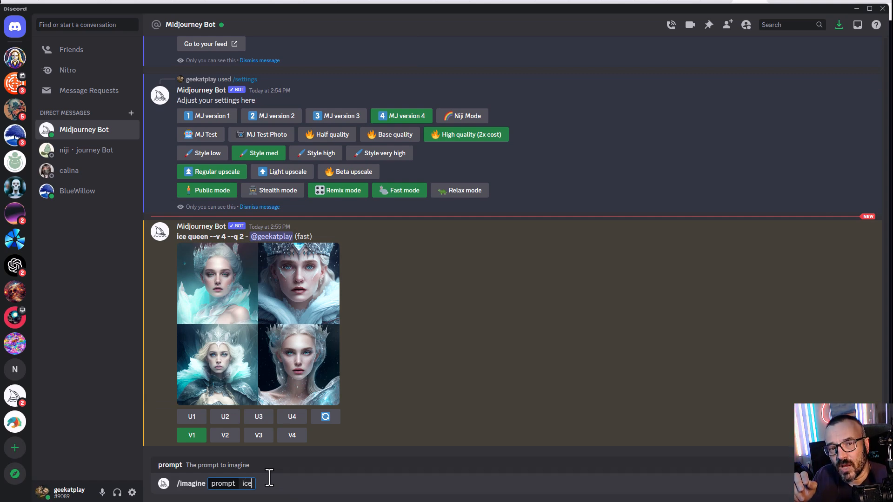
{"action": "type", "text": "::"}
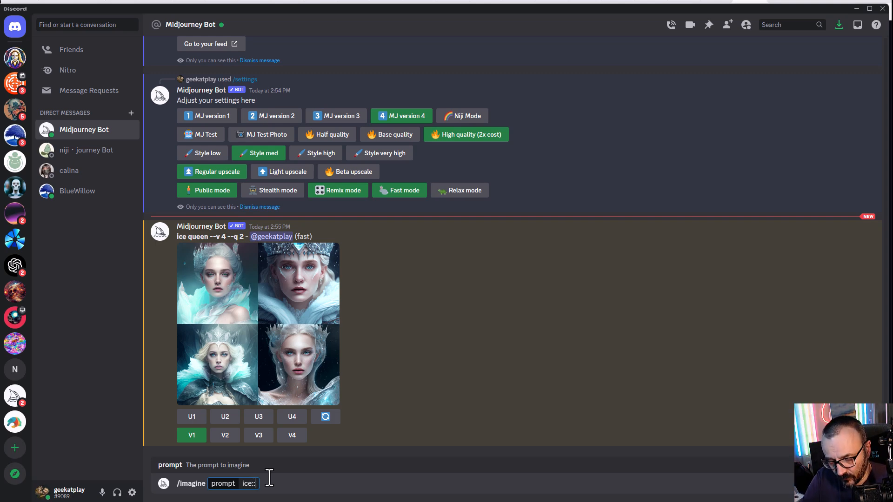
{"action": "type", "text": " queen"}
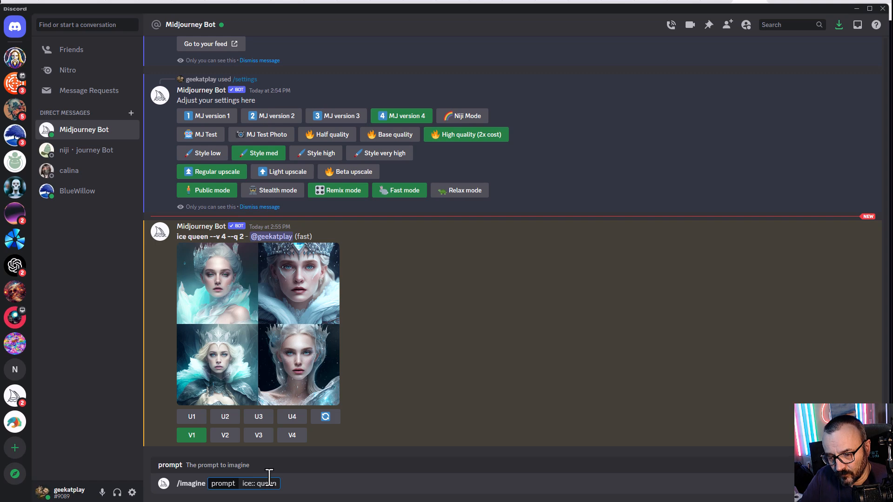
{"action": "key", "text": "Return"}
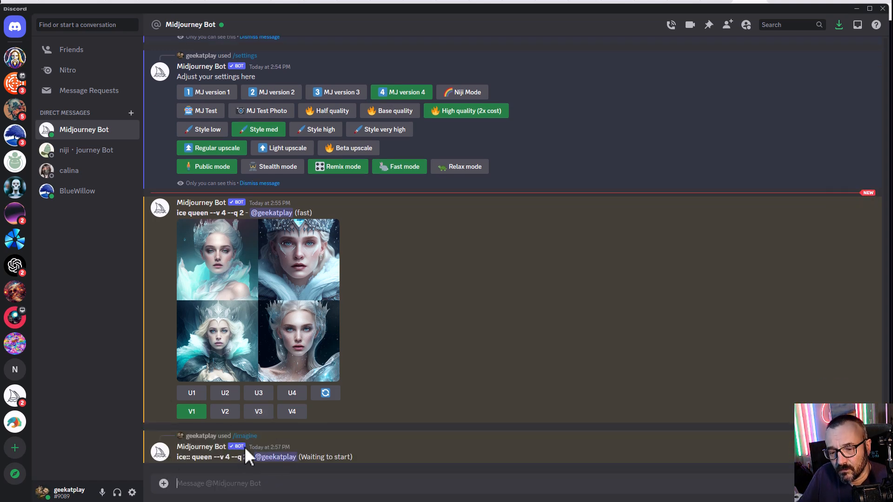
{"action": "left_click_drag", "start_coordinate": [213, 460], "coordinate": [232, 461]}
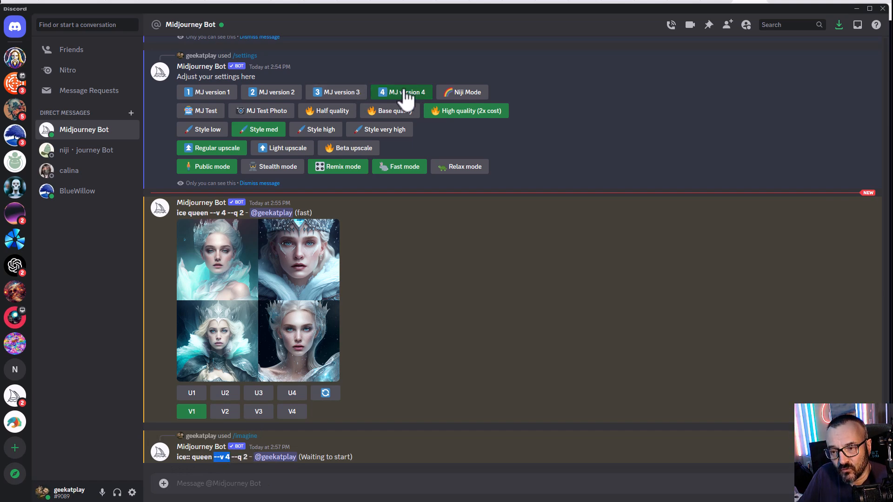
Highlight the quality parameter in the submitted prompt, and compare the "ice:: queen" and "ice queen" image grids enlarged.
{"action": "left_click_drag", "start_coordinate": [231, 460], "coordinate": [247, 459]}
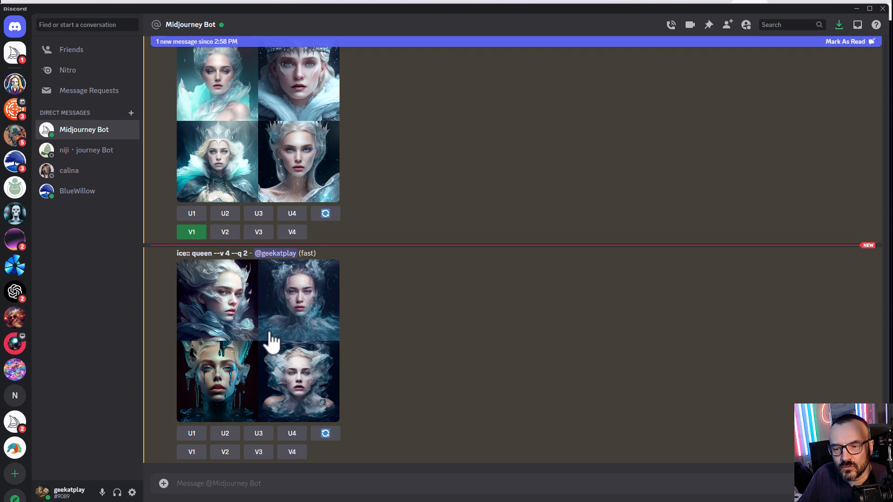
{"action": "left_click", "coordinate": [269, 343]}
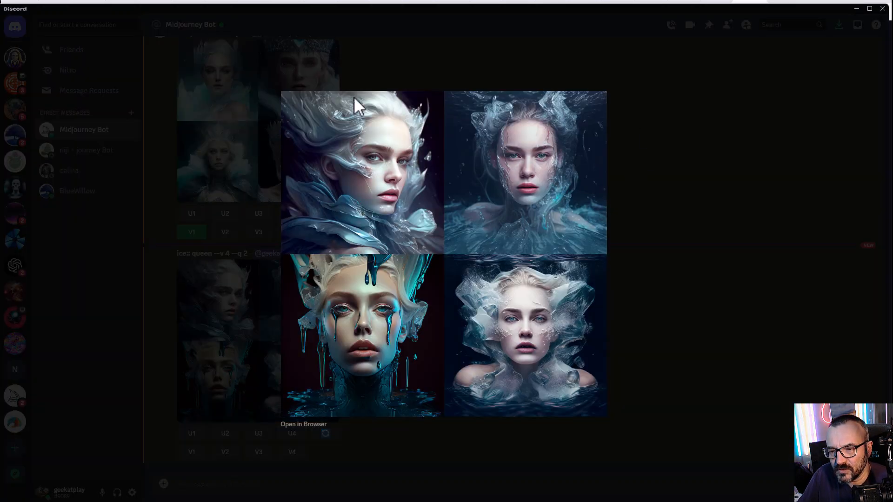
{"action": "left_click", "coordinate": [734, 216]}
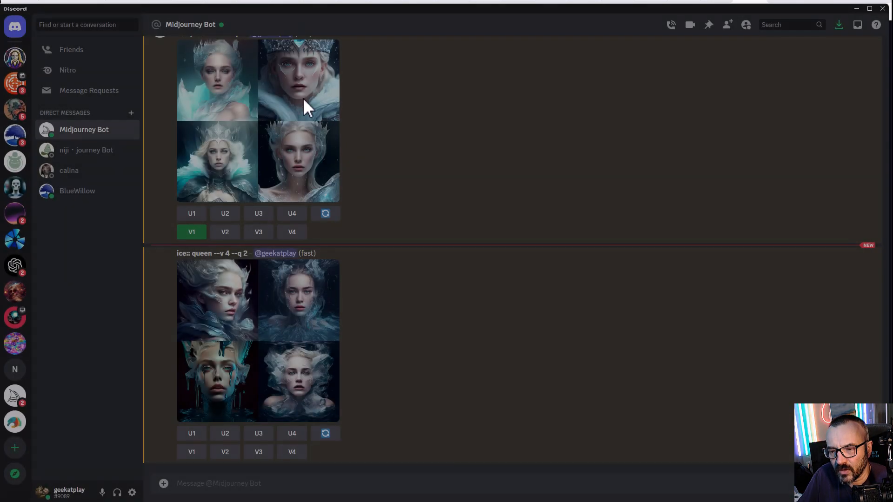
{"action": "left_click", "coordinate": [252, 110]}
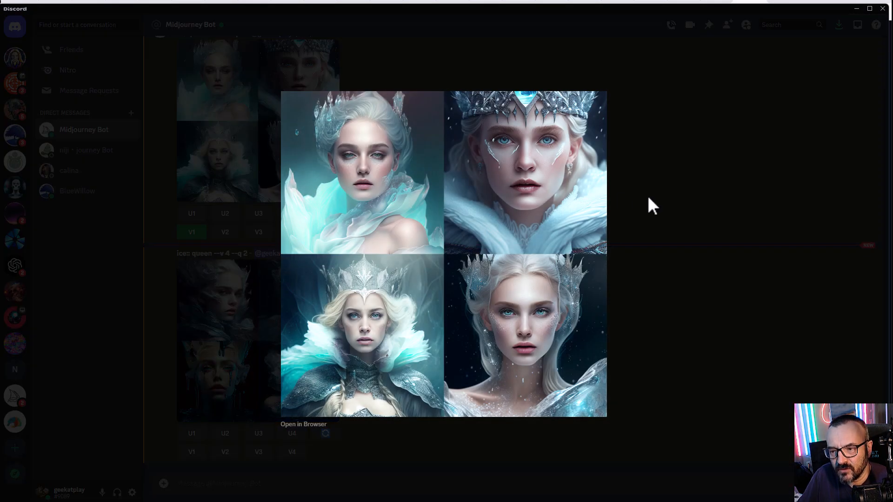
{"action": "left_click", "coordinate": [649, 199]}
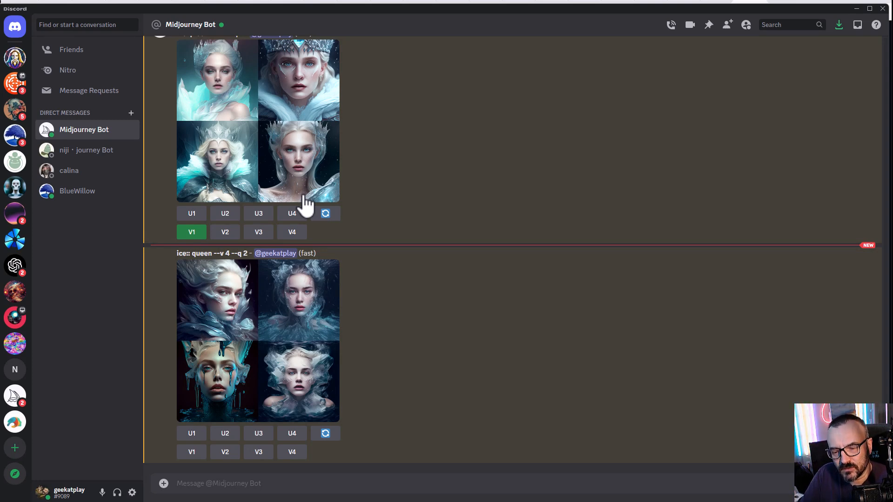
Start a new /imagine command with the prompt 'ice queen' enclosed in single quotes.
{"action": "left_click", "coordinate": [280, 490]}
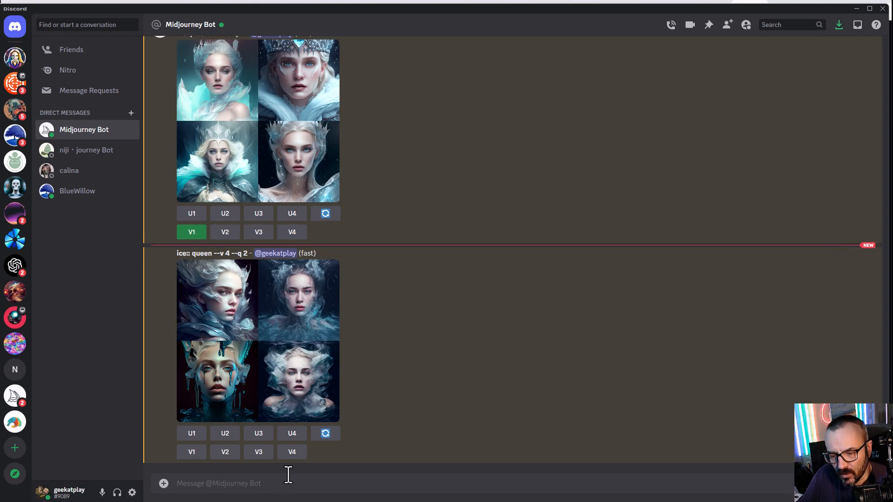
{"action": "type", "text": "/i"}
{"action": "key", "text": "Tab"}
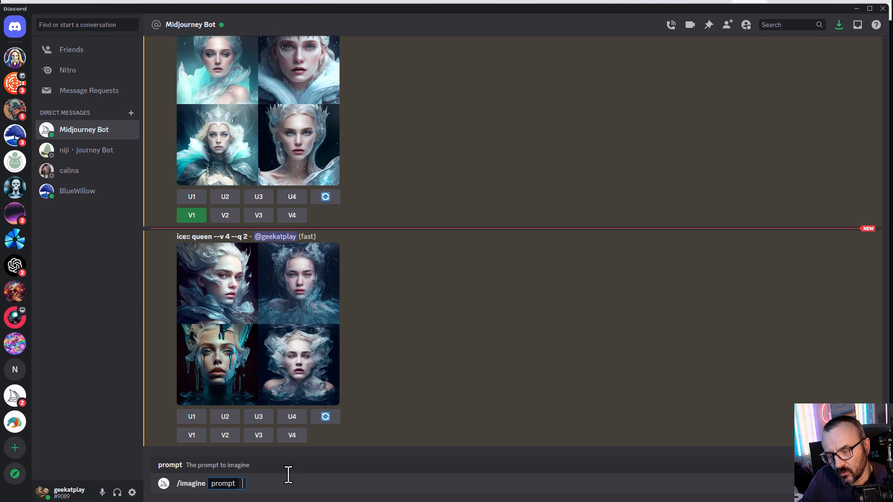
{"action": "type", "text": "'ice"}
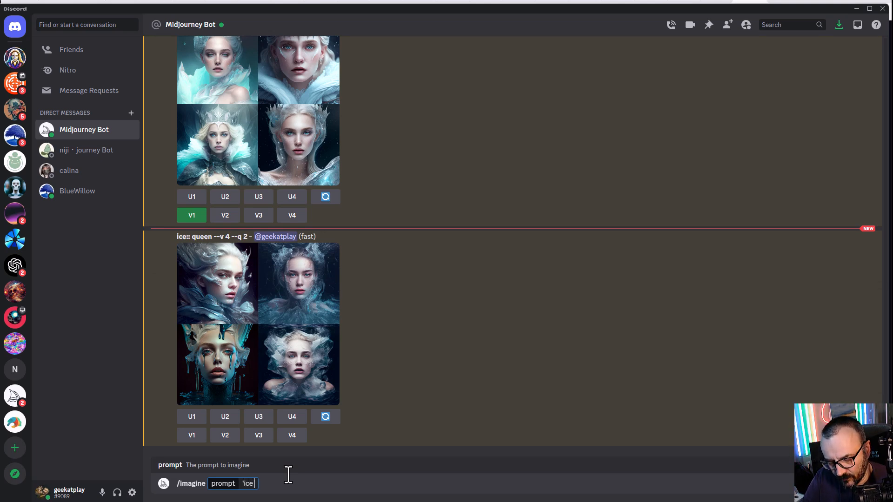
{"action": "type", "text": " queen"}
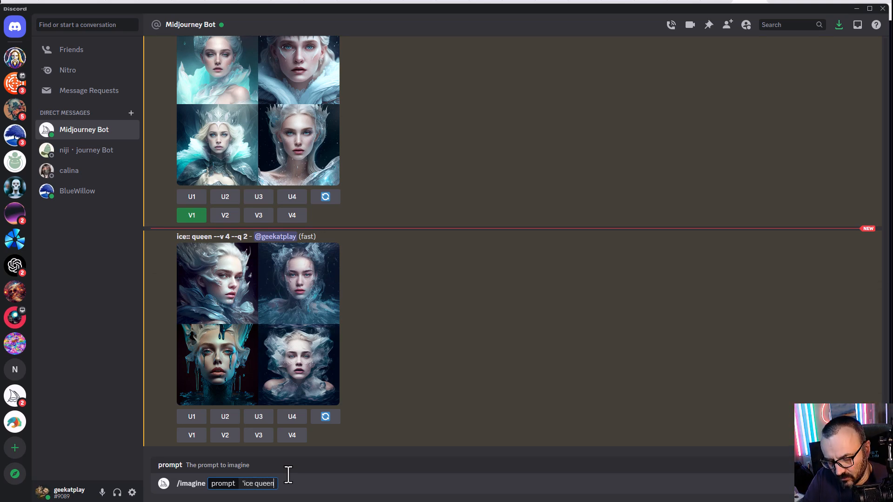
{"action": "type", "text": "'"}
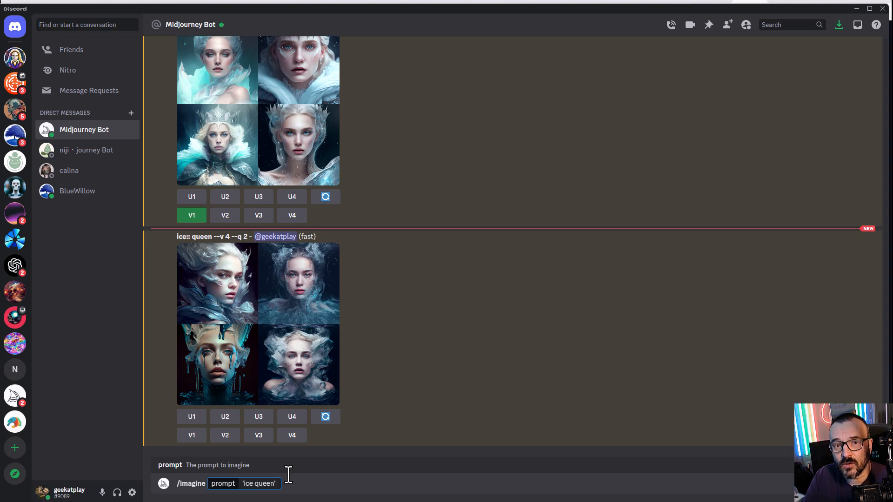
Generate images with the prompt changed to "ice queen:: sitting in the throne room" without quotes, and view the resulting grid enlarged.
{"action": "left_click", "coordinate": [244, 484]}
{"action": "key", "text": "Delete"}
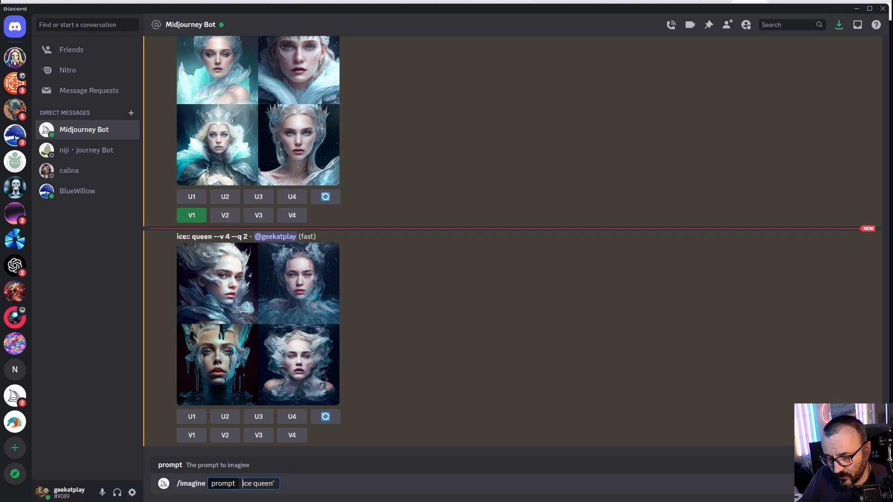
{"action": "key", "text": "End"}
{"action": "key", "text": "BackSpace"}
{"action": "type", "text": "::"}
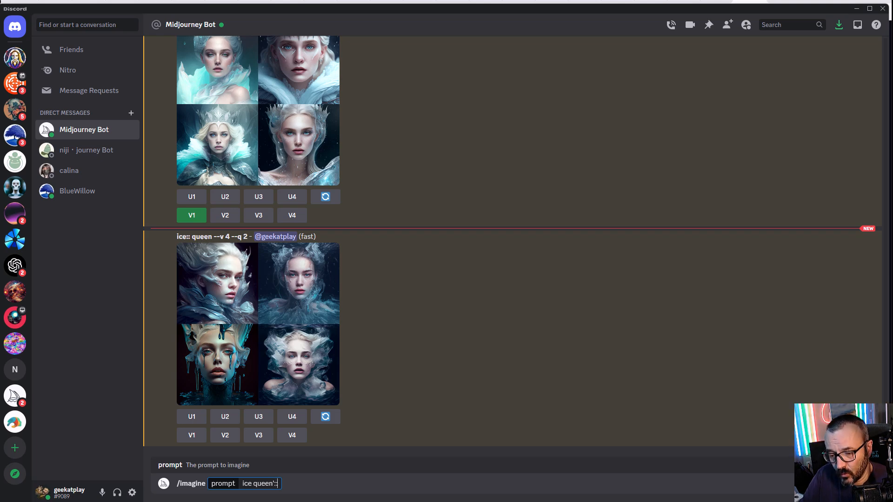
{"action": "key", "text": "BackSpace"}
{"action": "key", "text": "BackSpace"}
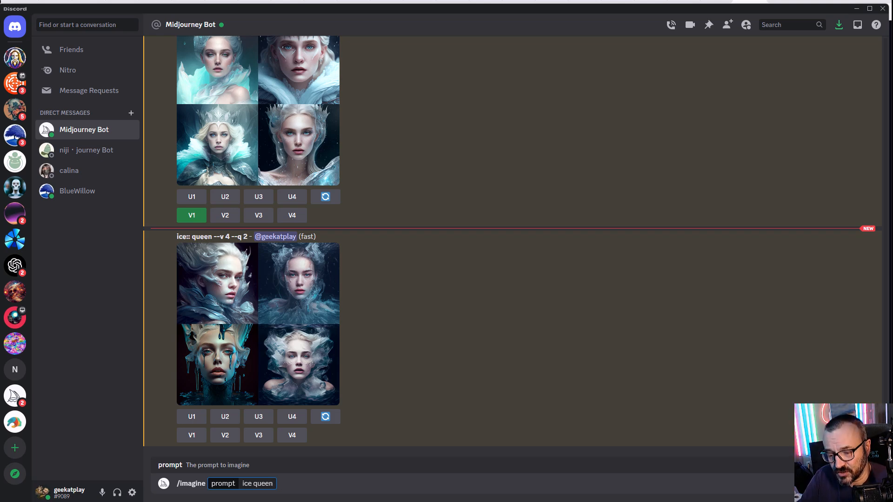
{"action": "type", "text": ":: si"}
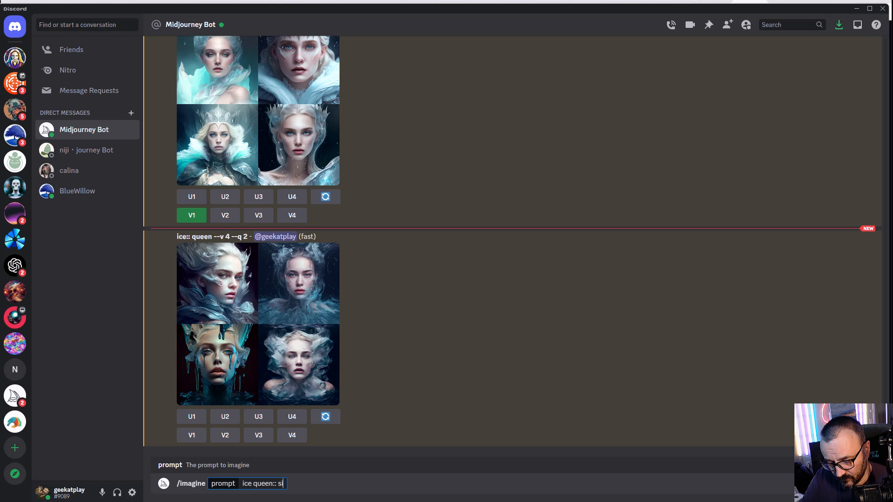
{"action": "type", "text": "tting in the throne room"}
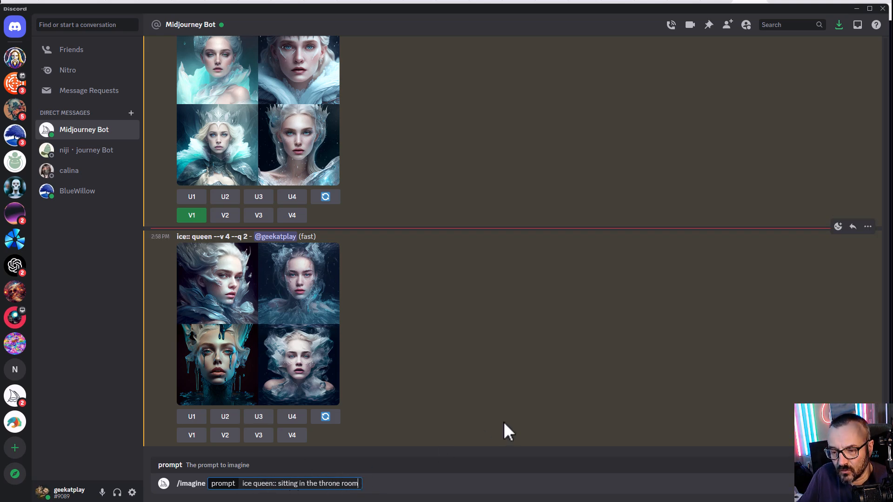
{"action": "key", "text": "Return"}
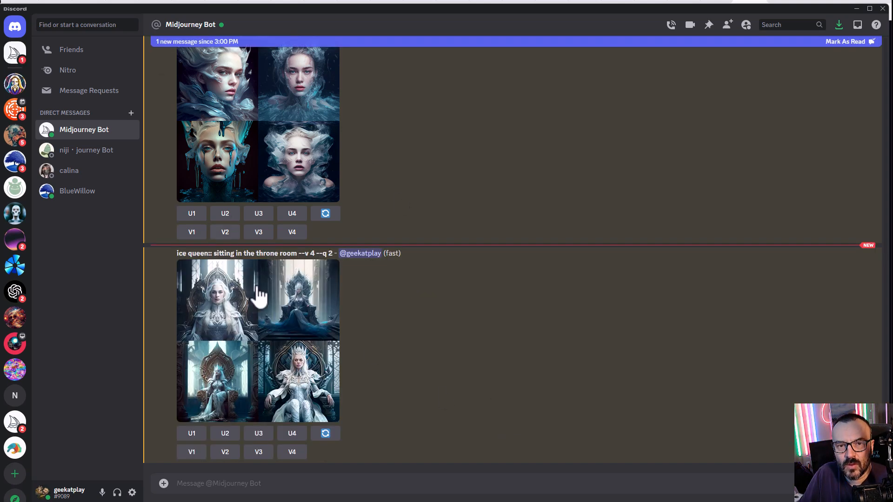
{"action": "left_click", "coordinate": [308, 334]}
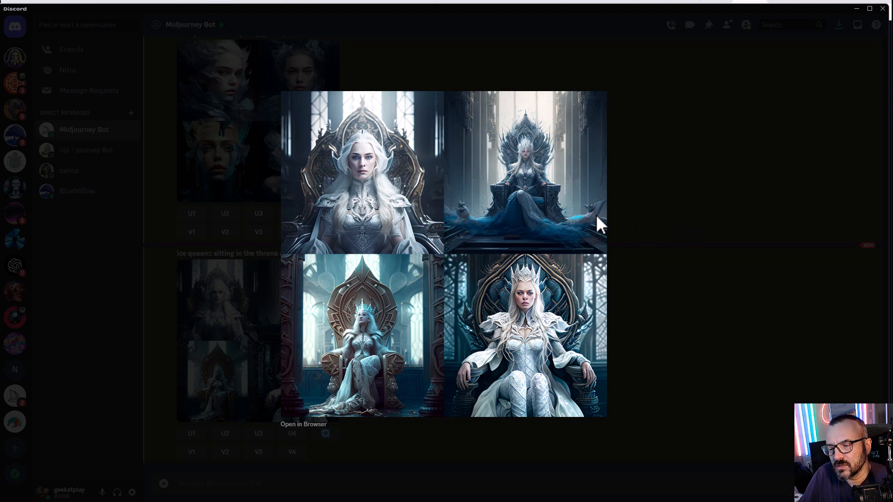
{"action": "left_click", "coordinate": [690, 253]}
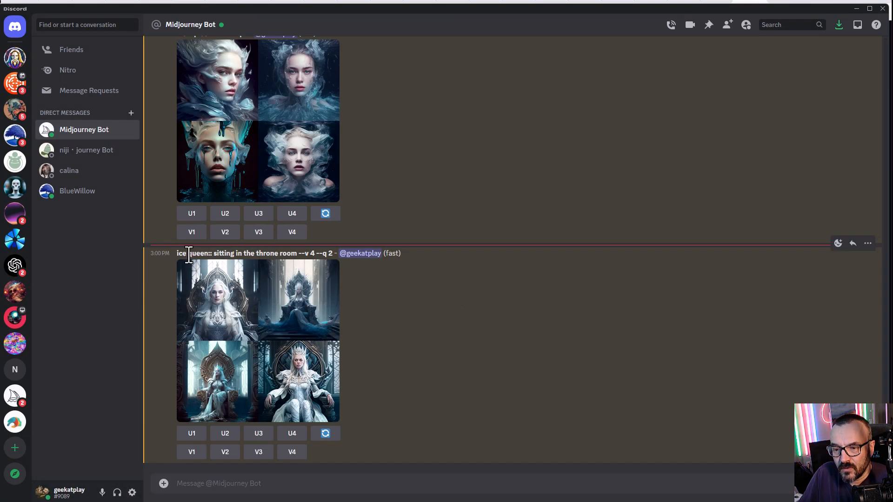
Copy "ice queen:: sitting in the throne room" from the submitted prompt into a new /imagine command.
{"action": "left_click_drag", "start_coordinate": [176, 253], "coordinate": [296, 254]}
{"action": "key", "text": "ctrl+c"}
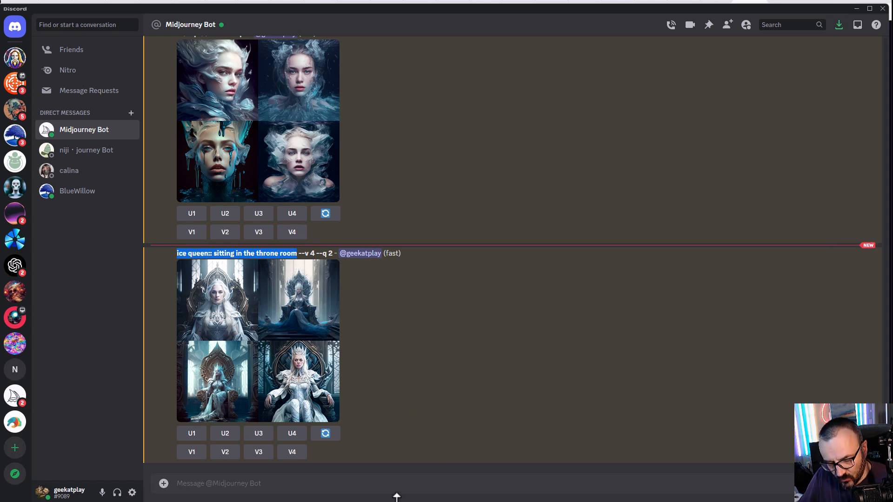
{"action": "left_click", "coordinate": [346, 486]}
{"action": "type", "text": "/ima"}
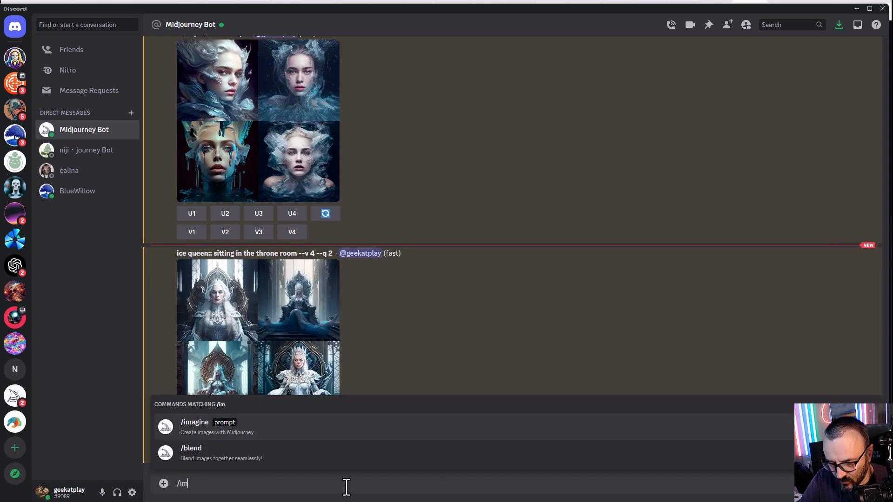
{"action": "key", "text": "Tab"}
{"action": "key", "text": "ctrl+v"}
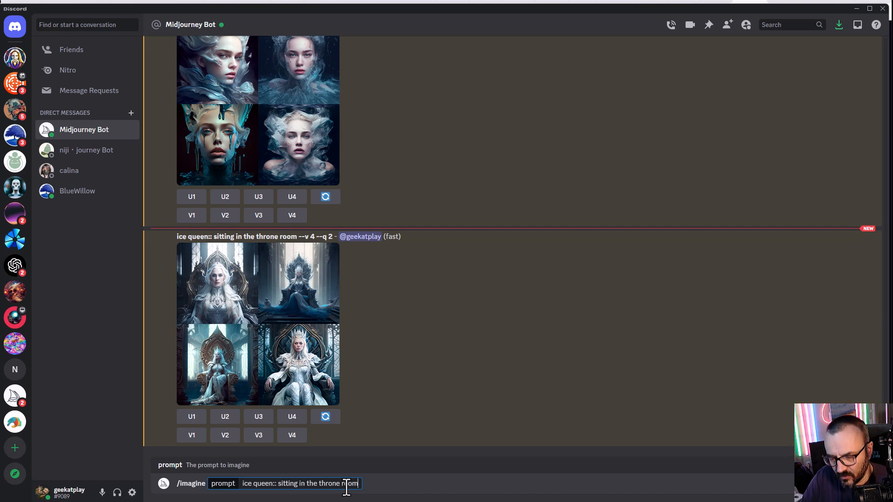
Extend the prompt with ":: wearing cyberpunk outfit:: very large LED crown::1.5" and generate the images.
{"action": "type", "text": "::"}
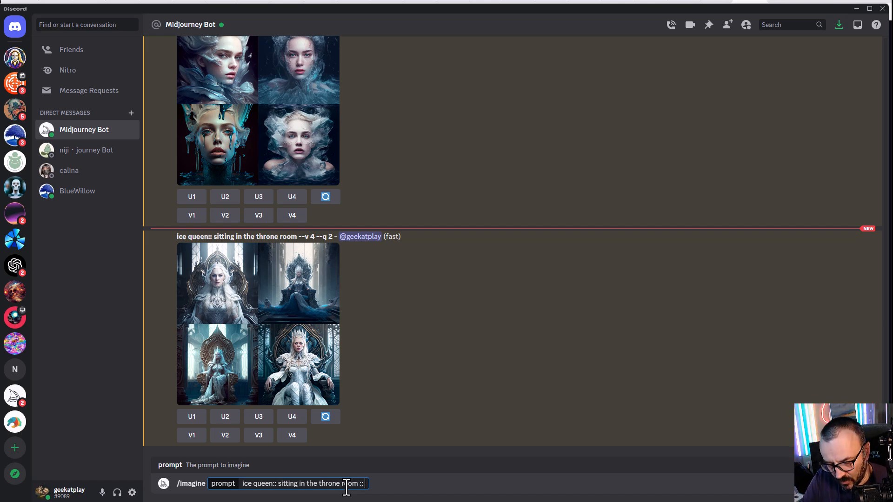
{"action": "type", "text": " wearing"}
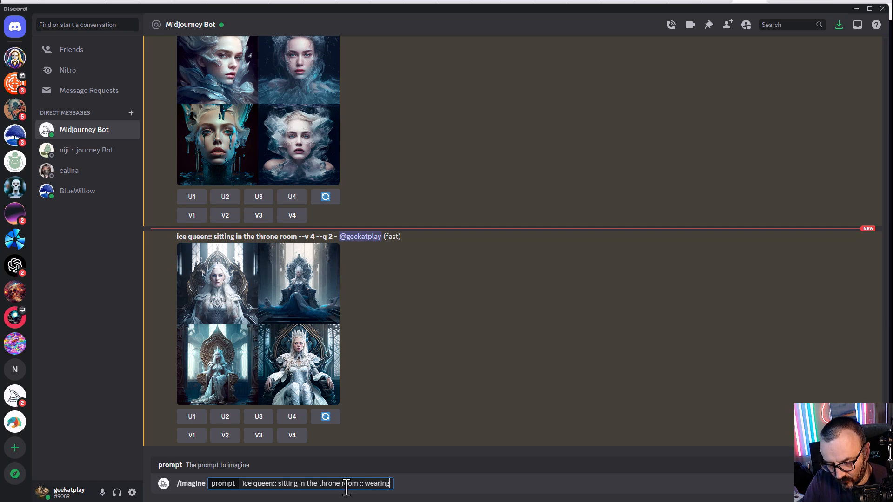
{"action": "type", "text": " cyberpu"}
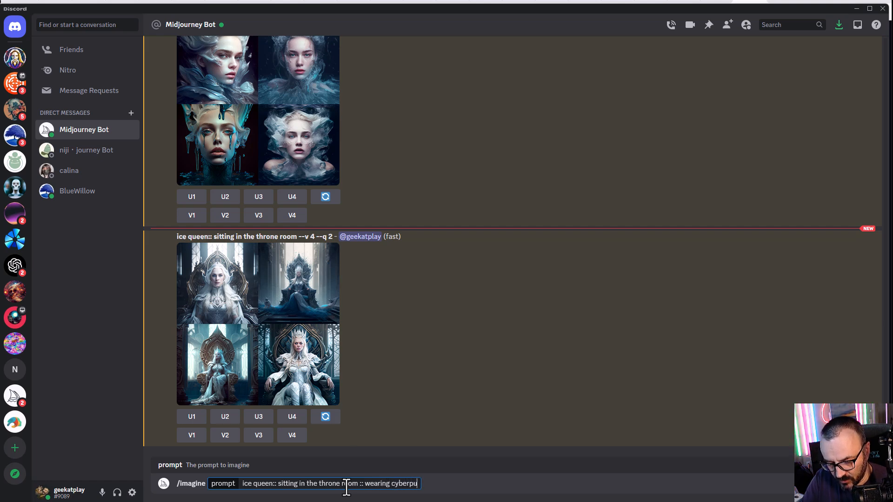
{"action": "type", "text": "nk outfit"}
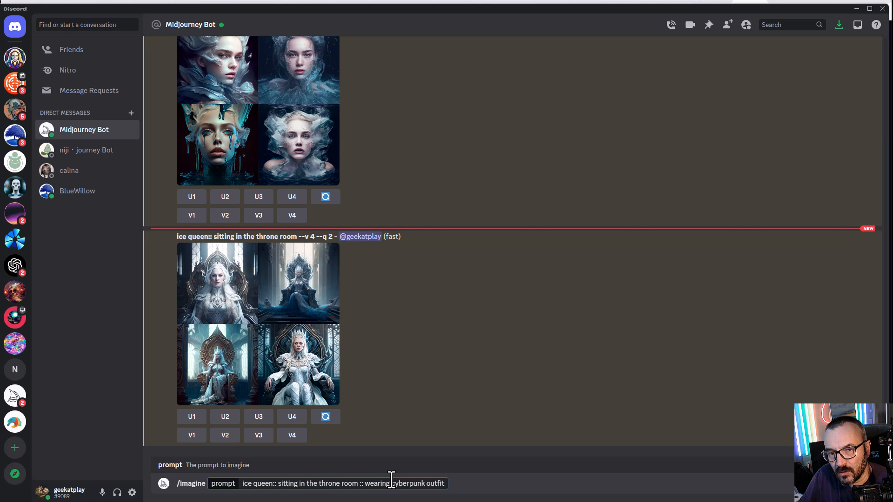
{"action": "type", "text": "::"}
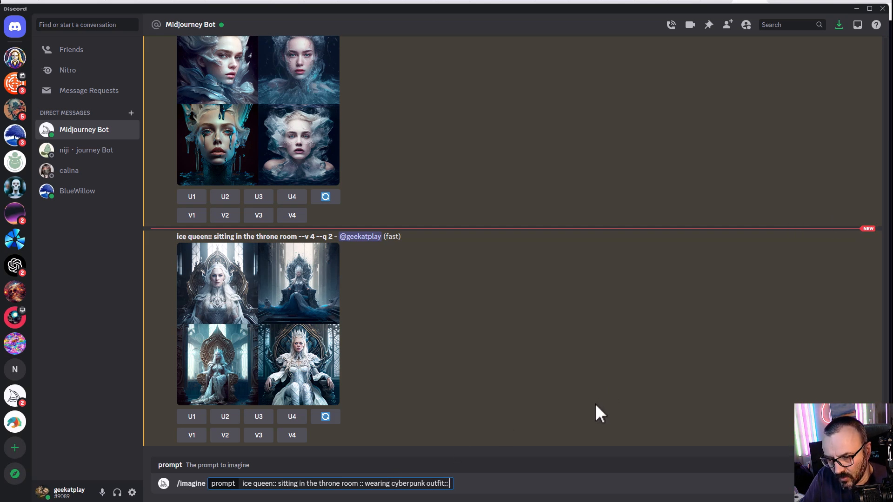
{"action": "type", "text": " very la"}
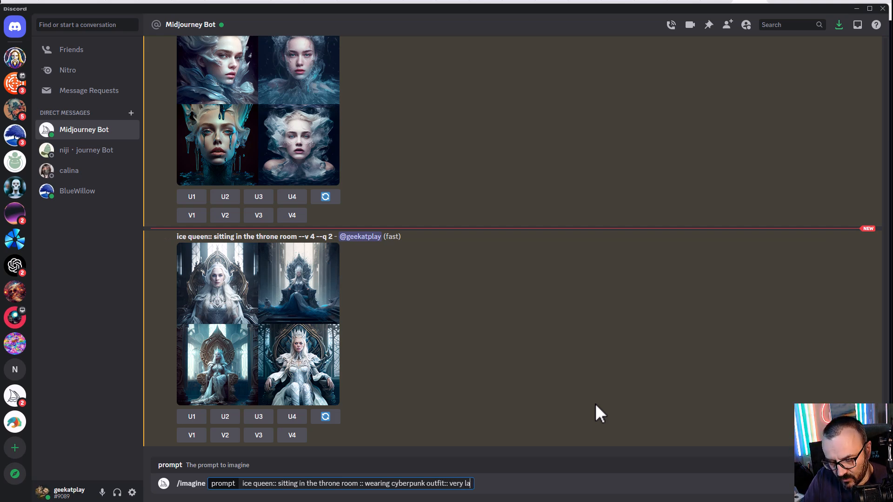
{"action": "type", "text": "rge LED crown"}
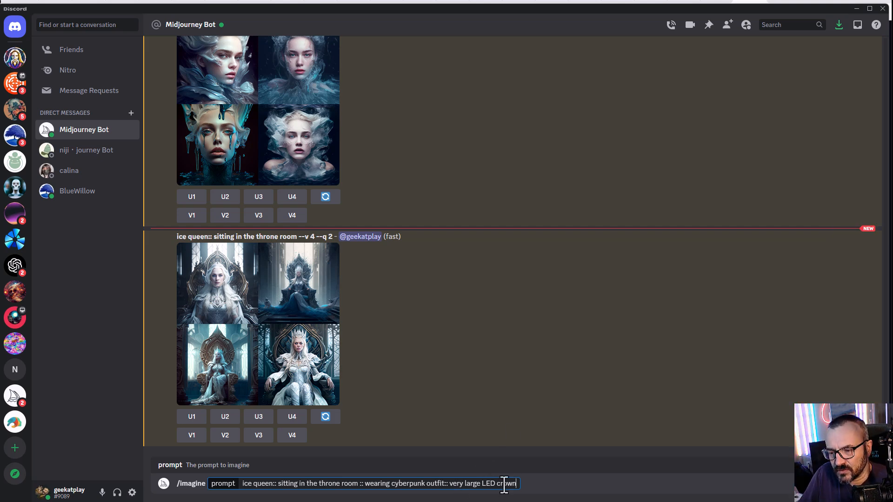
{"action": "type", "text": "::"}
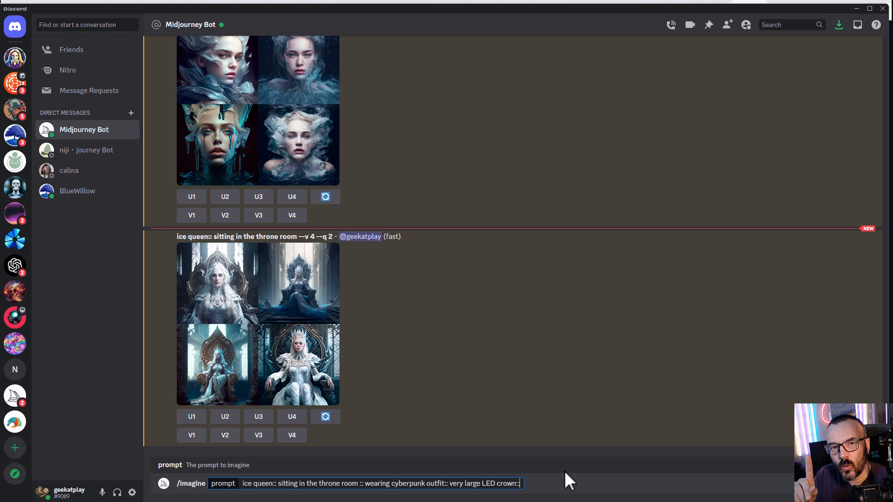
{"action": "type", "text": "1.5"}
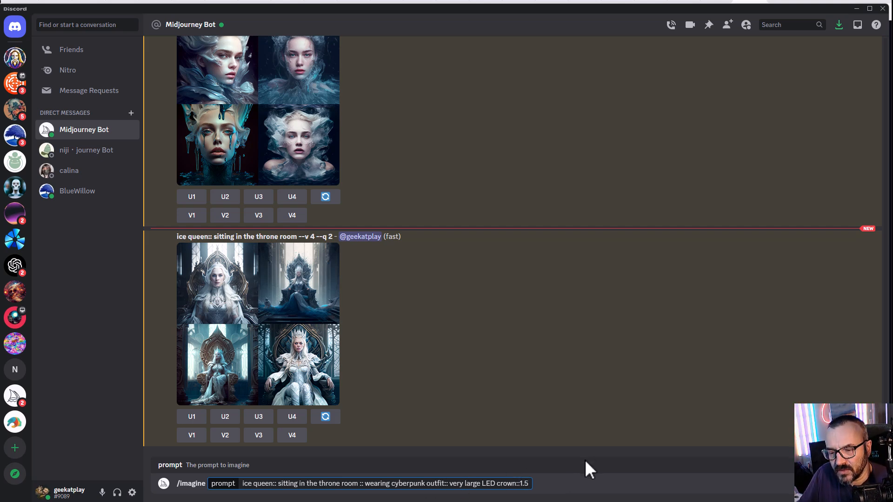
{"action": "key", "text": "Return"}
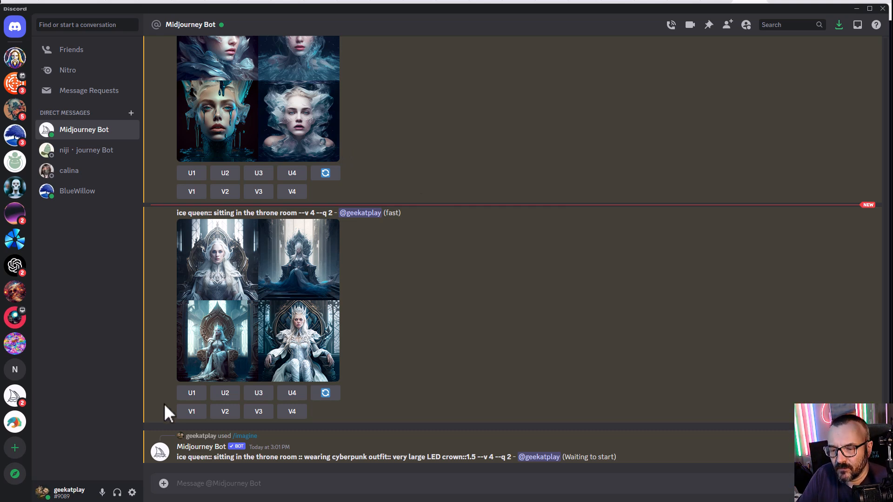
Copy "ice queen:: sitting in the throne room :: wearing cyberpunk outfit:: very large LED crown::1.5" from the submitted prompt into a new /imagine command.
{"action": "left_click_drag", "start_coordinate": [176, 456], "coordinate": [477, 457]}
{"action": "key", "text": "ctrl+c"}
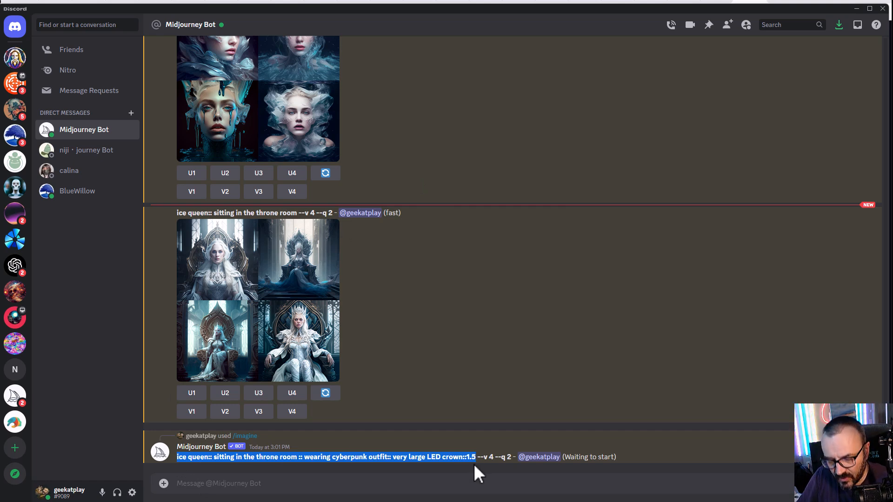
{"action": "left_click", "coordinate": [404, 486]}
{"action": "type", "text": "/im"}
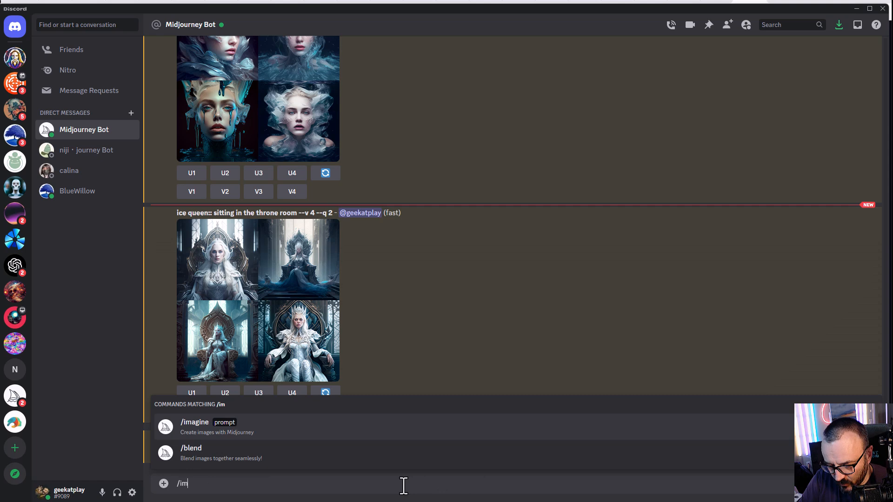
{"action": "key", "text": "Tab"}
{"action": "key", "text": "ctrl+v"}
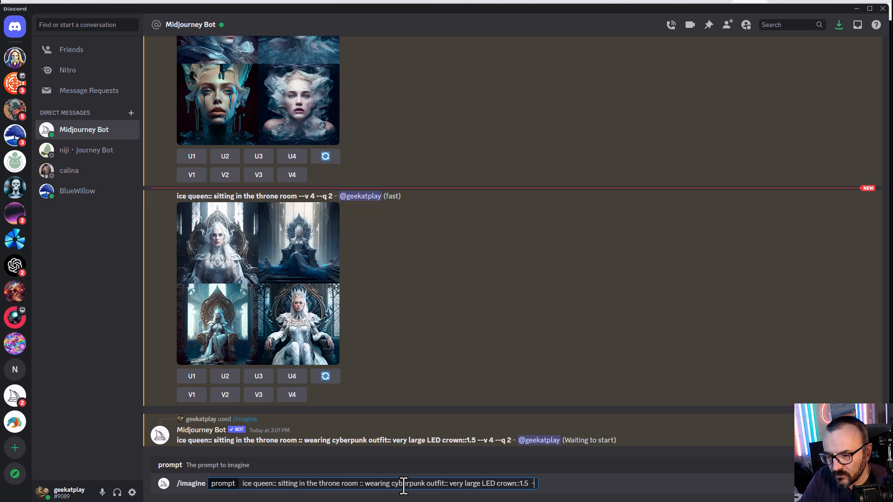
Append "--stop 10" to the copied ice queen prompt and generate the images.
{"action": "type", "text": "--stop"}
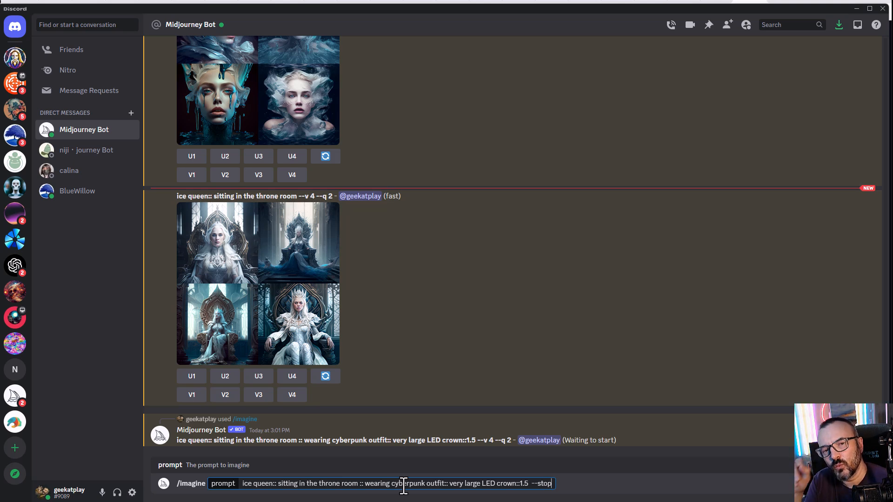
{"action": "type", "text": "10"}
{"action": "key", "text": "BackSpace"}
{"action": "key", "text": "BackSpace"}
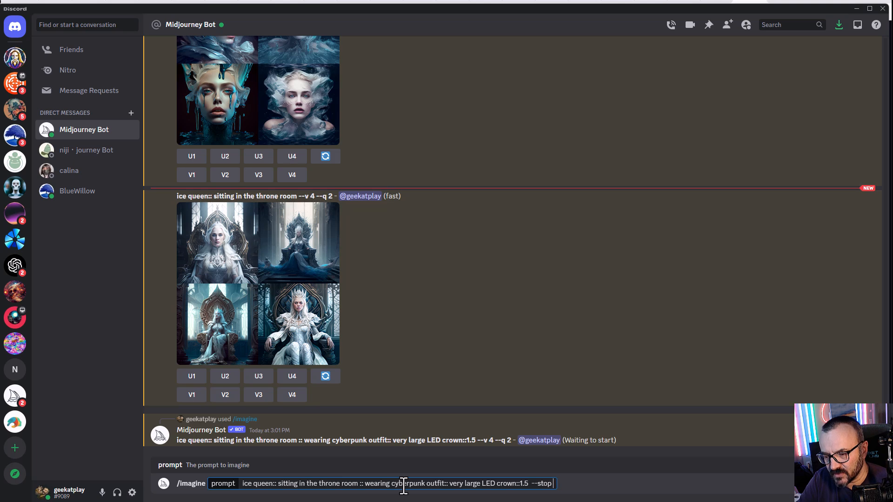
{"action": "type", "text": "10"}
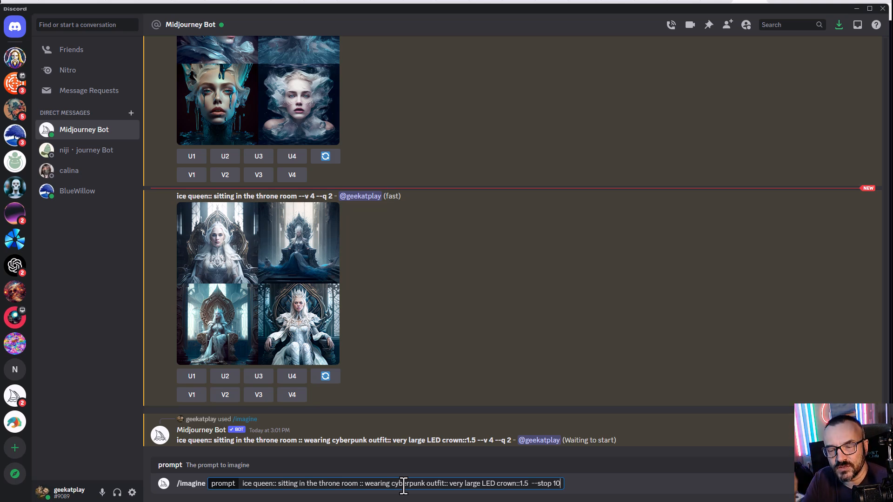
{"action": "key", "text": "Return"}
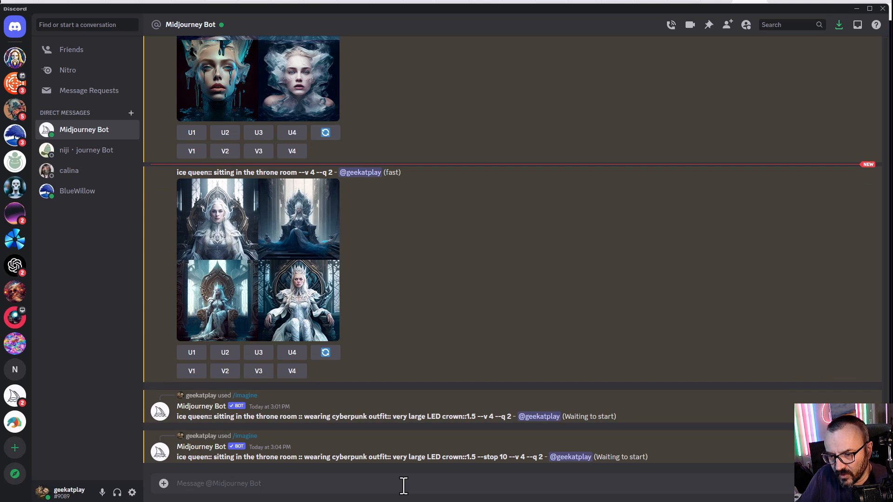
Generate images from the same copied ice queen prompt in a new /imagine command with "--stop 30" added.
{"action": "type", "text": "/ima"}
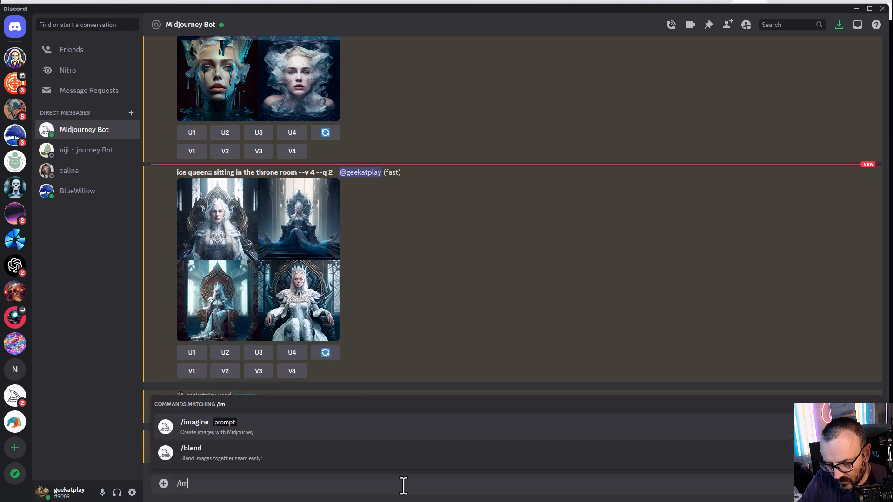
{"action": "key", "text": "Tab"}
{"action": "key", "text": "ctrl+v"}
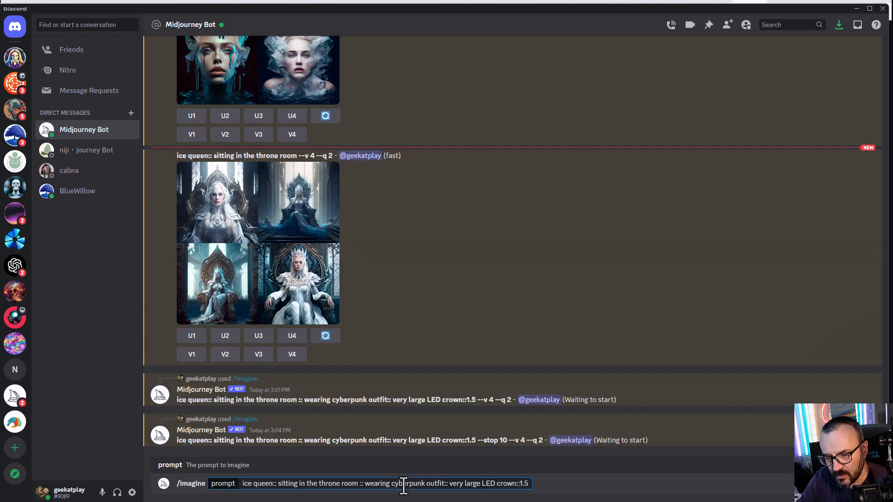
{"action": "type", "text": "--stop "}
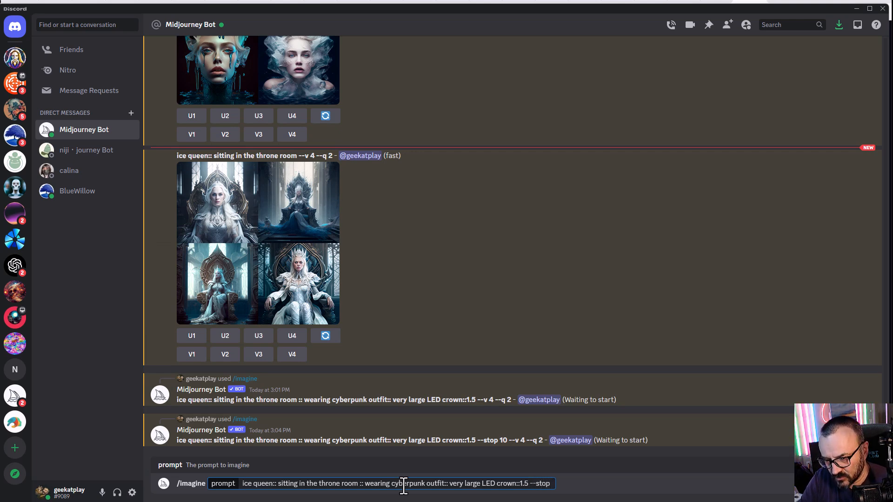
{"action": "type", "text": "30"}
{"action": "key", "text": "Return"}
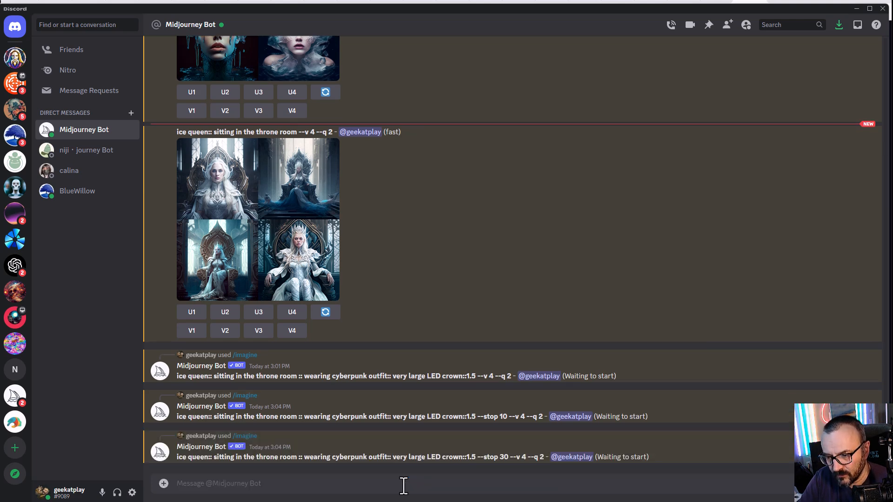
Submit the copied ice queen prompt again through /imagine, ending it with "--stop 50".
{"action": "type", "text": "/im"}
{"action": "key", "text": "Tab"}
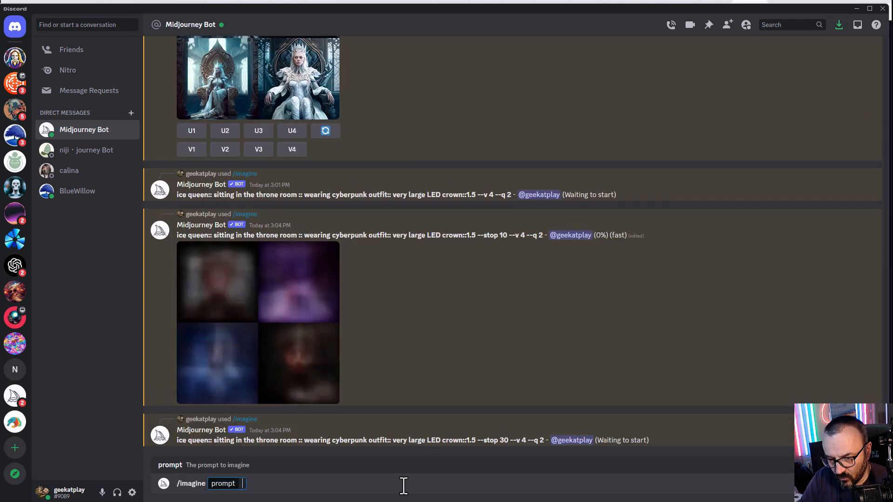
{"action": "key", "text": "ctrl+v"}
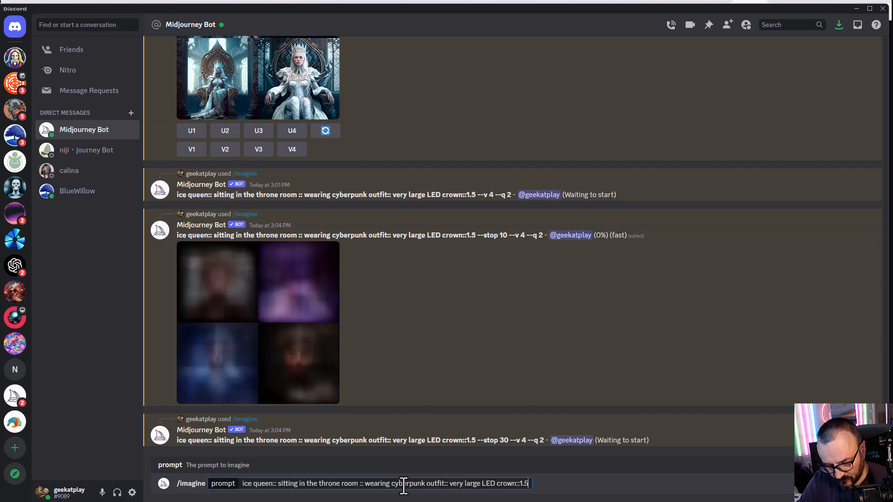
{"action": "type", "text": "--sto"}
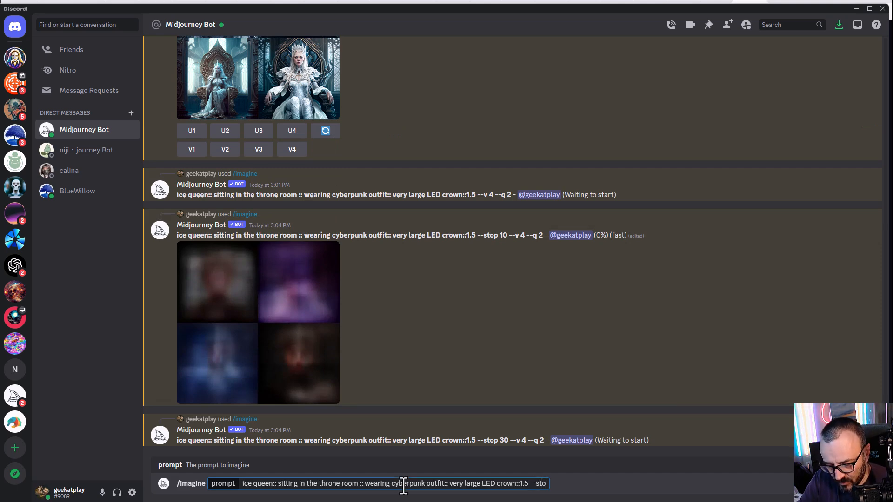
{"action": "type", "text": "p 50"}
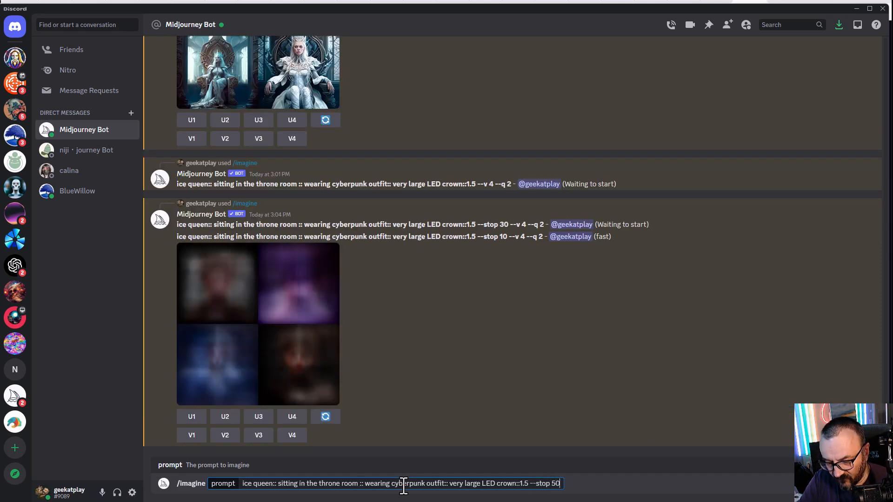
{"action": "key", "text": "Return"}
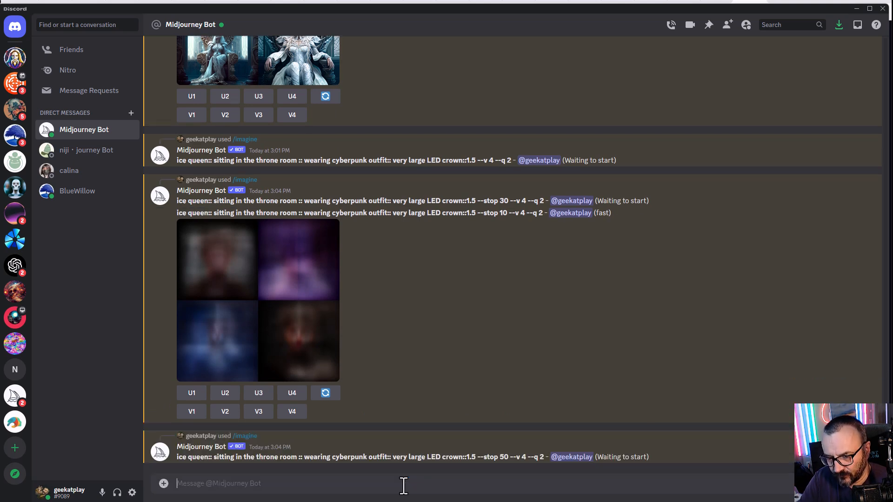
Submit another /imagine command with the copied ice queen prompt and "--stop 80".
{"action": "type", "text": "/im"}
{"action": "key", "text": "Tab"}
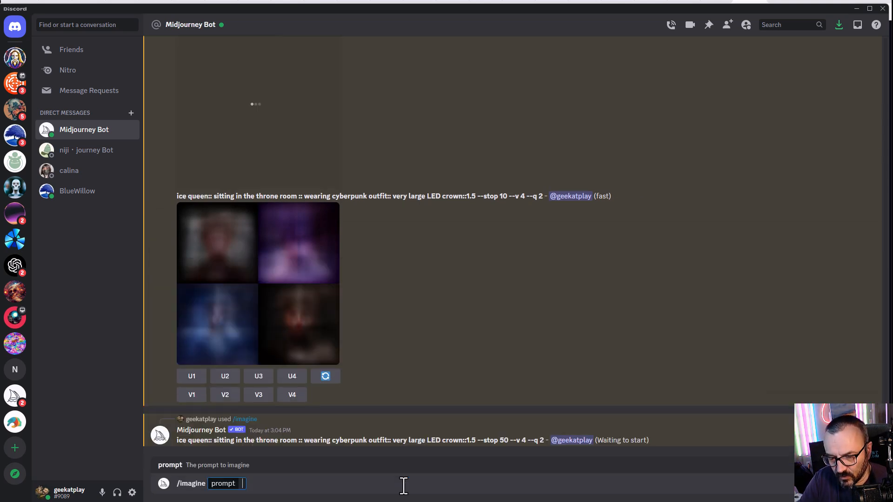
{"action": "type", "text": "ice queen:: sitting in the throne room :: wearing cyberpunk outfit:: very large LED crown::1.5"}
{"action": "type", "text": "--stop"}
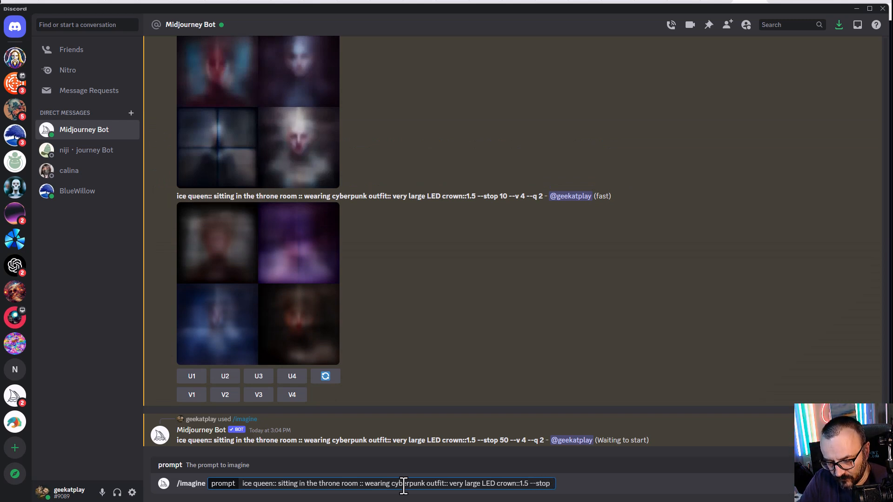
{"action": "type", "text": " 80"}
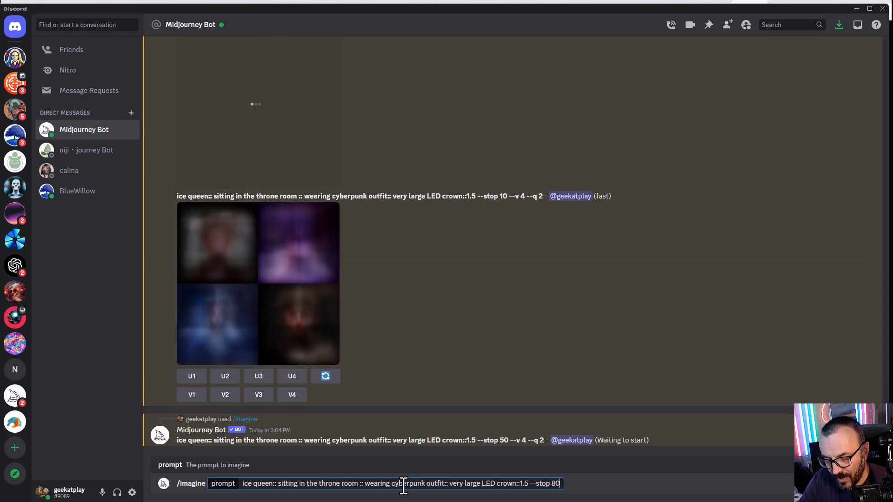
{"action": "key", "text": "Return"}
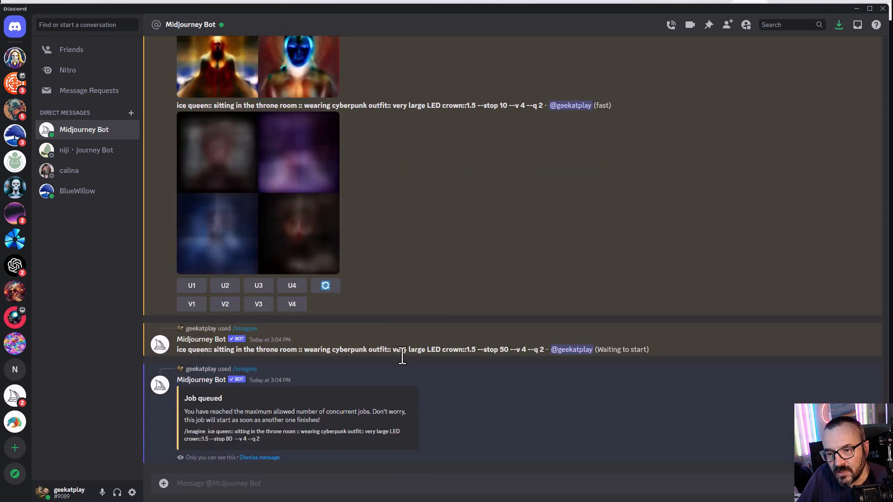
Compare the image grids made with --stop 10, 30, 50 and 80, and view the grid made without --stop enlarged.
{"action": "scroll", "coordinate": [397, 269], "scroll_direction": "up", "scroll_amount": 5}
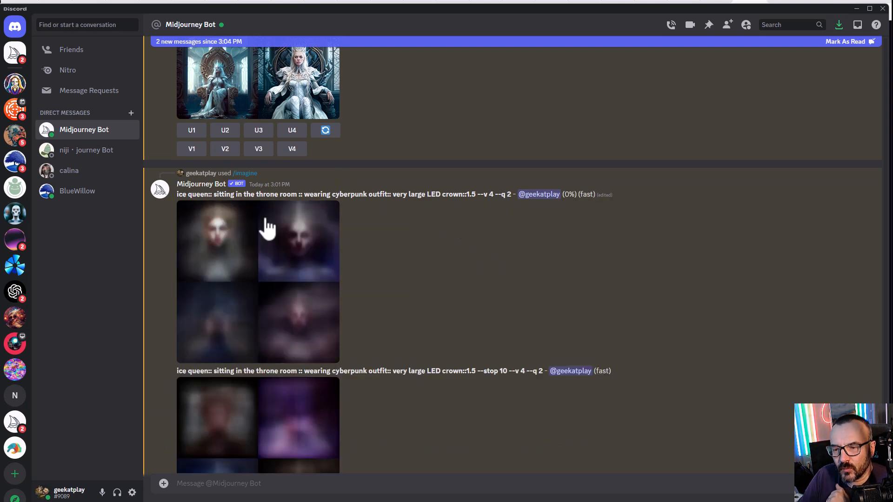
{"action": "scroll", "coordinate": [401, 233], "scroll_direction": "down", "scroll_amount": 3}
{"action": "scroll", "coordinate": [401, 231], "scroll_direction": "up", "scroll_amount": 3}
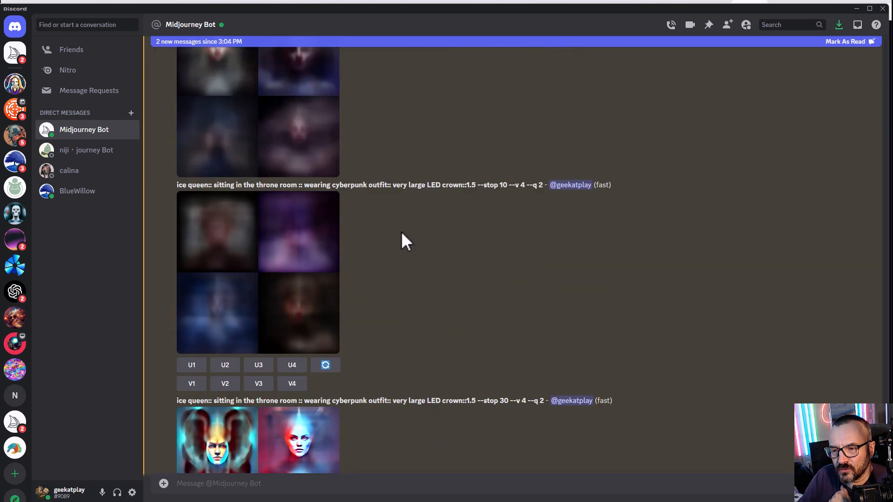
{"action": "scroll", "coordinate": [401, 231], "scroll_direction": "down", "scroll_amount": 2}
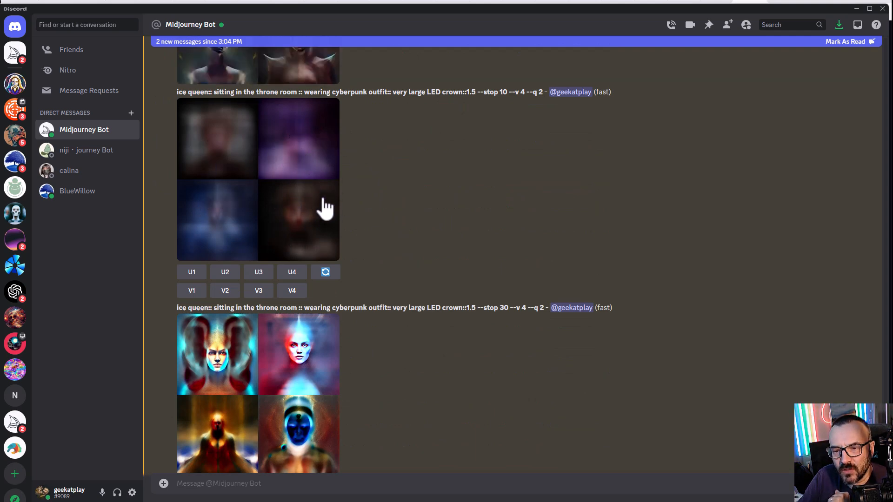
{"action": "scroll", "coordinate": [336, 213], "scroll_direction": "down", "scroll_amount": 3}
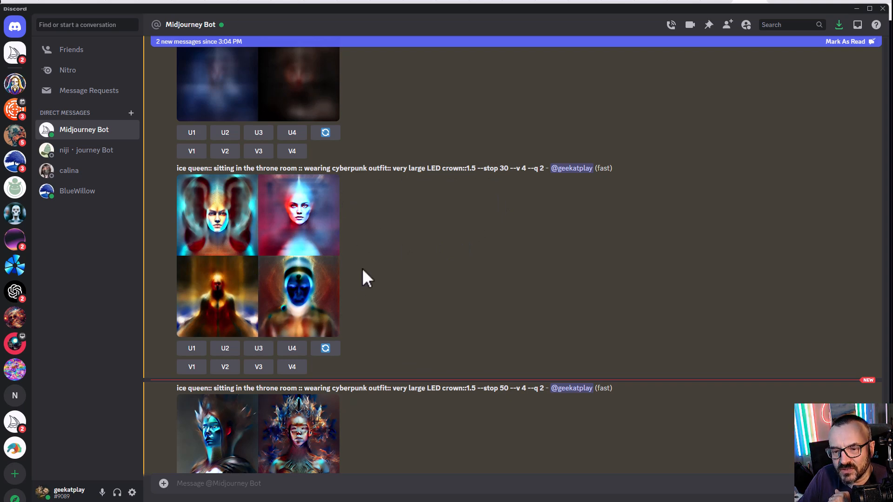
{"action": "scroll", "coordinate": [363, 275], "scroll_direction": "down", "scroll_amount": 5}
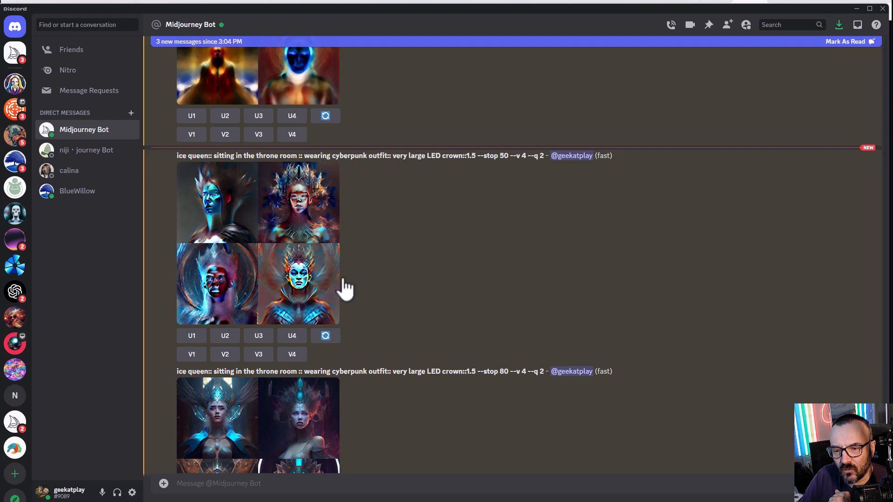
{"action": "scroll", "coordinate": [347, 276], "scroll_direction": "down", "scroll_amount": 4}
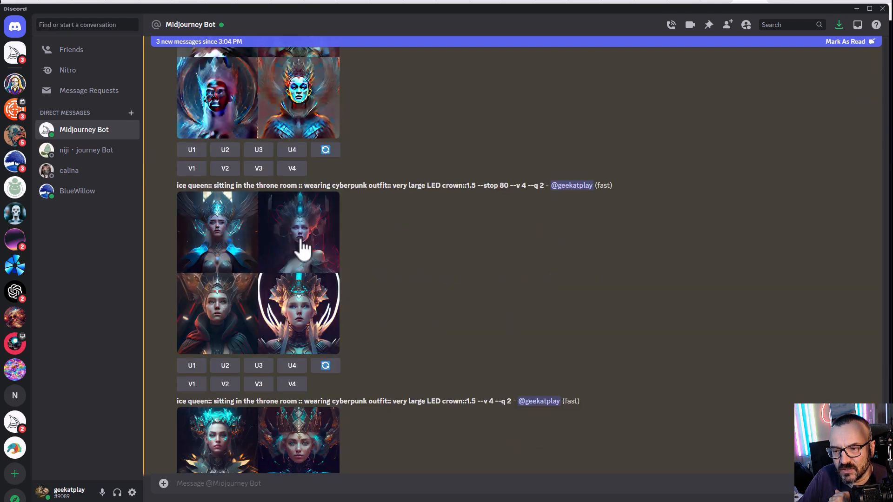
{"action": "scroll", "coordinate": [361, 244], "scroll_direction": "down", "scroll_amount": 2}
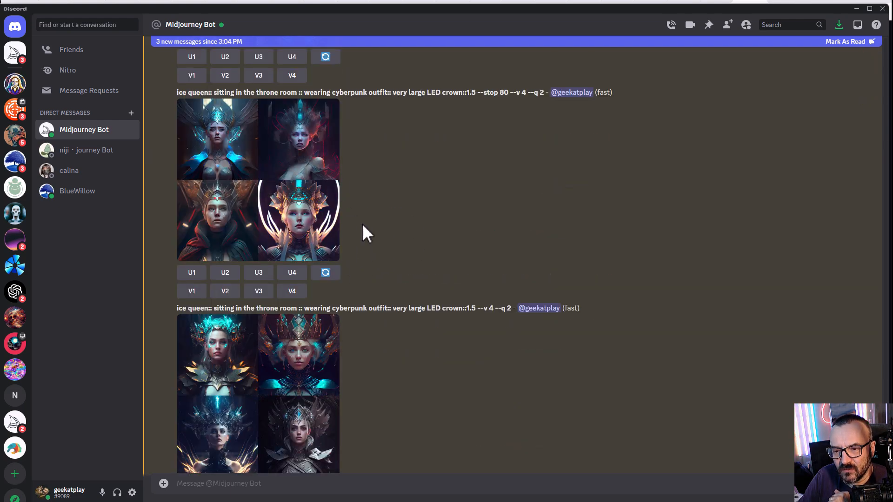
{"action": "scroll", "coordinate": [362, 223], "scroll_direction": "down", "scroll_amount": 1}
{"action": "scroll", "coordinate": [362, 224], "scroll_direction": "down", "scroll_amount": 1}
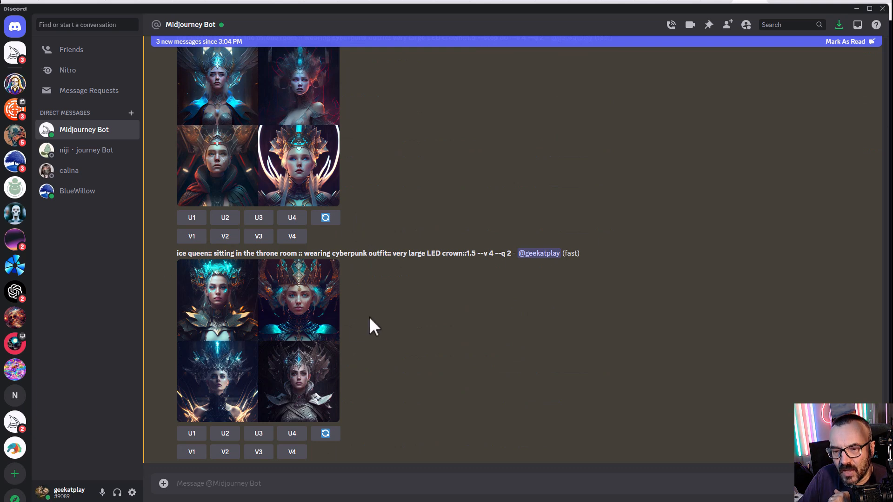
{"action": "left_click", "coordinate": [293, 349]}
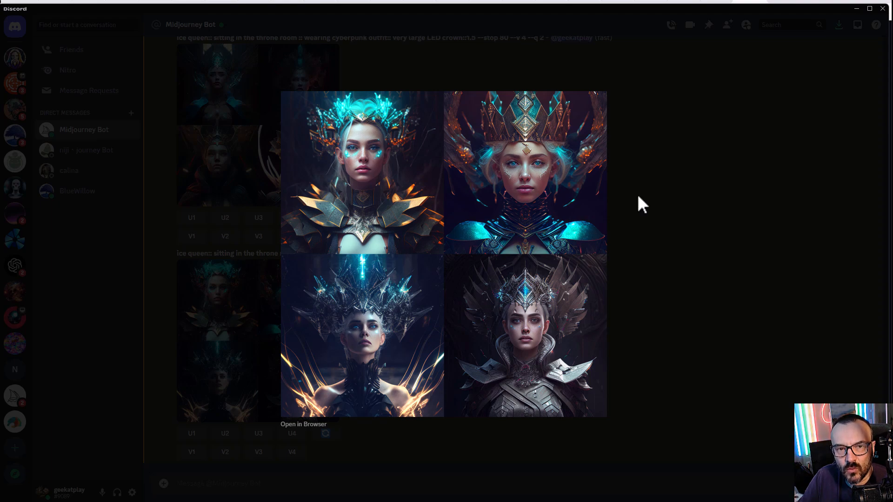
{"action": "left_click", "coordinate": [695, 217]}
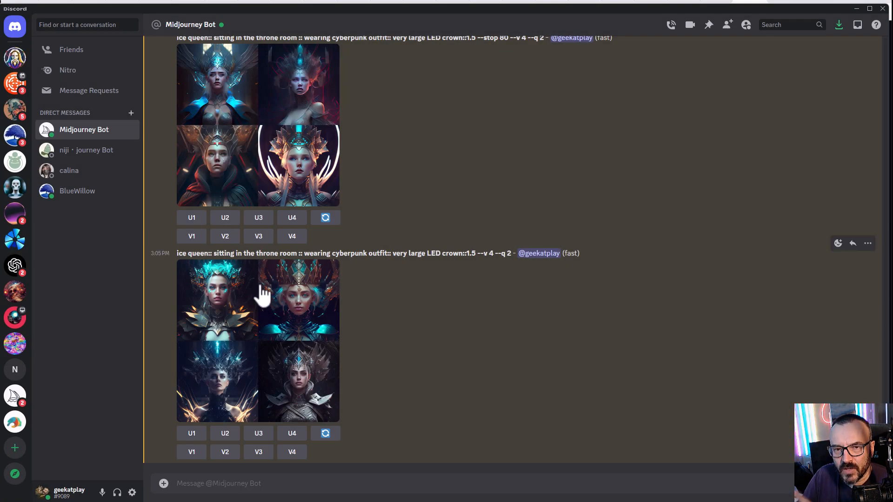
Generate images with /imagine from the multi-prompt "ball :: cube :: pyramid ::".
{"action": "left_click", "coordinate": [309, 483]}
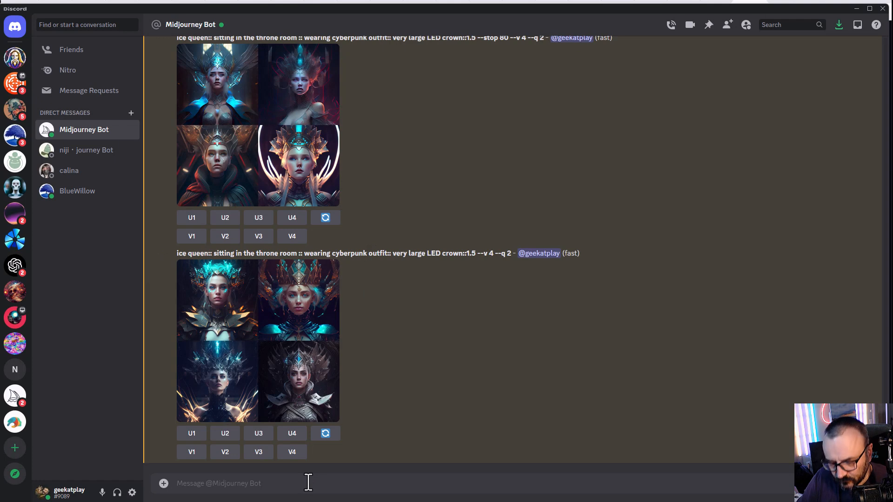
{"action": "type", "text": "/"}
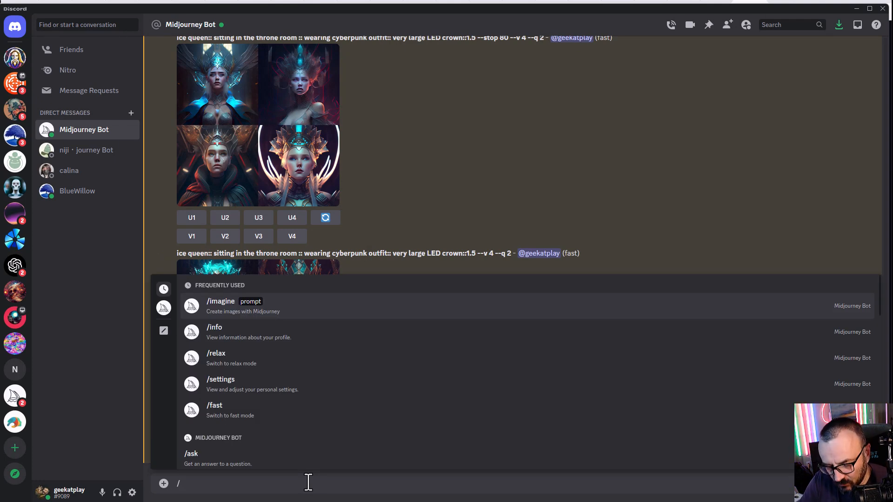
{"action": "type", "text": "ima"}
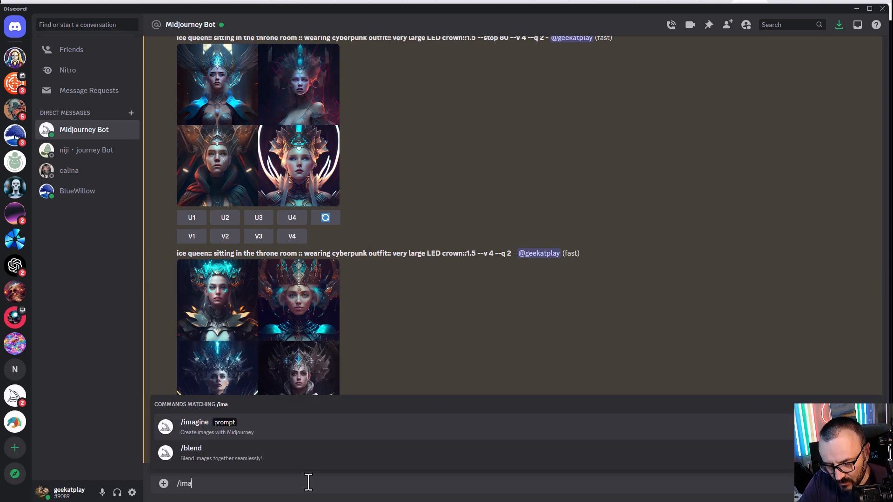
{"action": "key", "text": "Tab"}
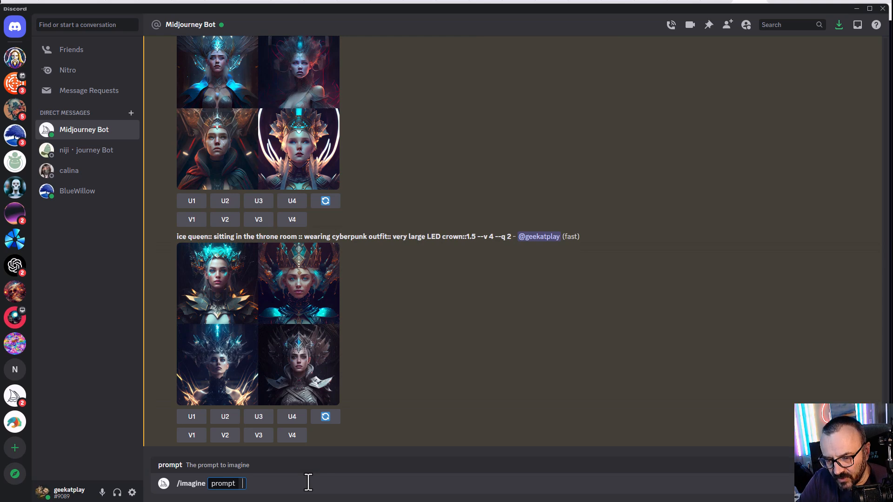
{"action": "type", "text": "ba"}
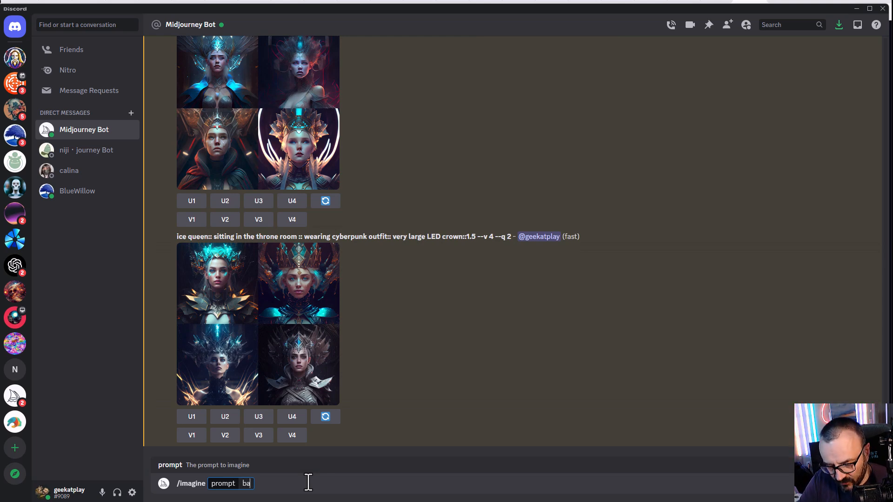
{"action": "type", "text": "ll ::"}
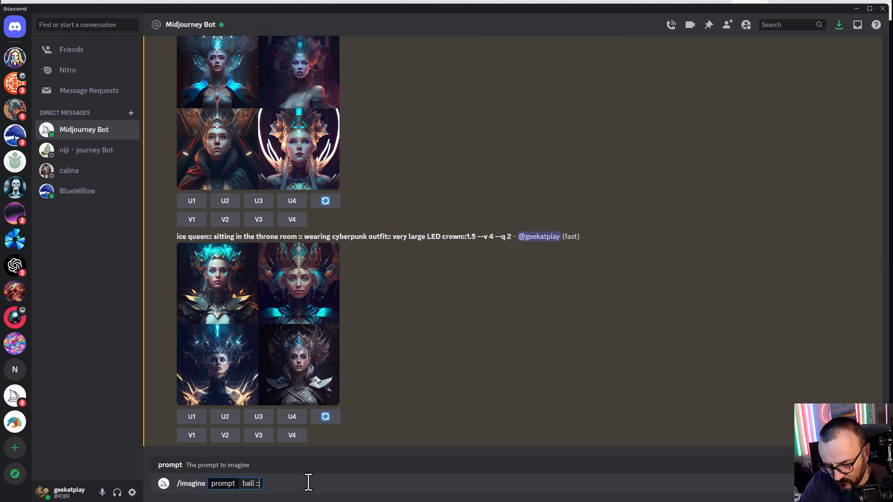
{"action": "type", "text": " cub"}
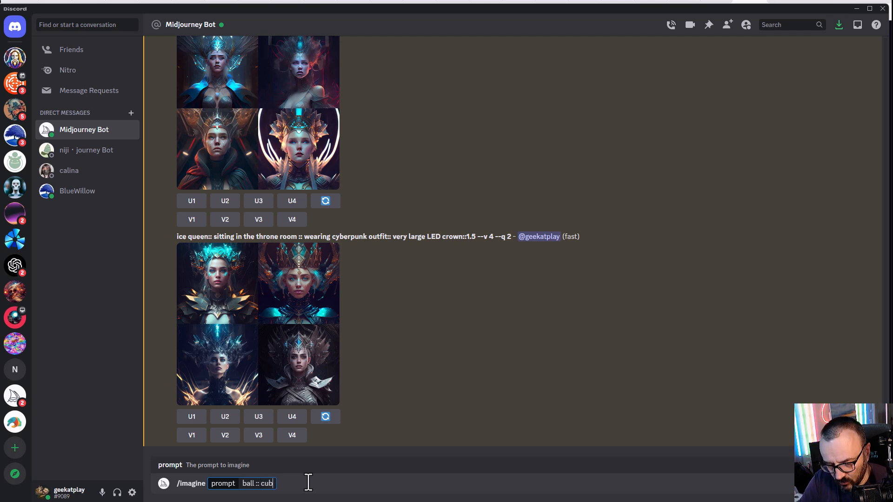
{"action": "type", "text": "e :"}
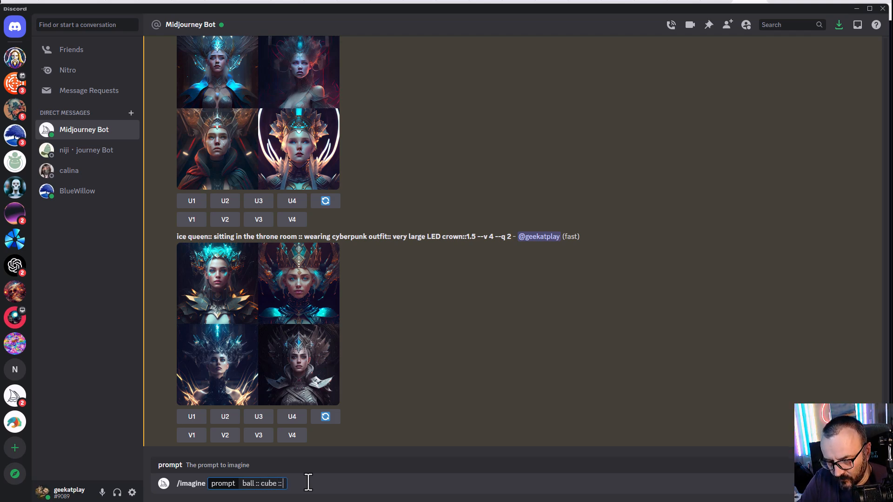
{"action": "type", "text": ": pyramid"}
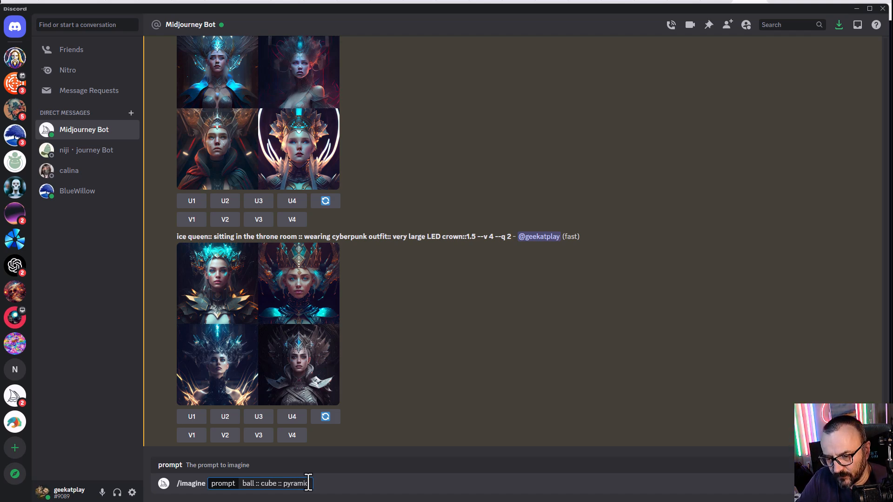
{"action": "type", "text": " ::"}
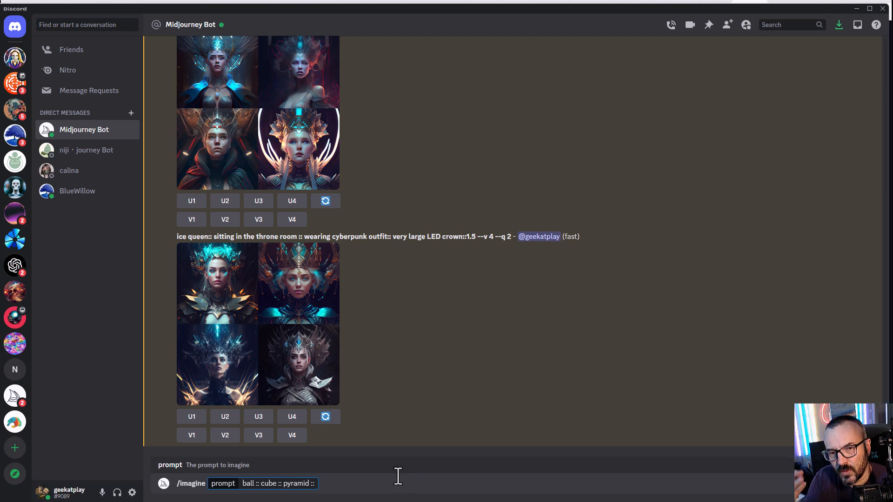
{"action": "key", "text": "Return"}
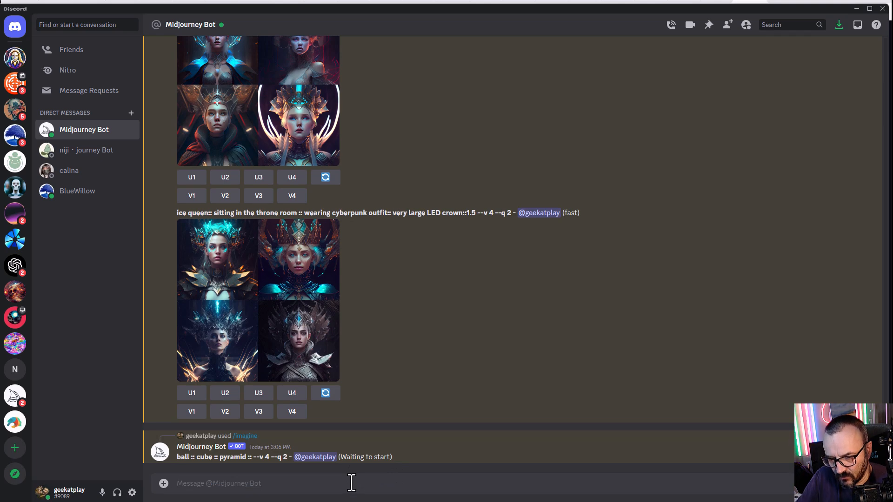
Copy the submitted "ball :: cube :: pyramid ::" text into the prompt of a new /imagine command.
{"action": "type", "text": "/im"}
{"action": "key", "text": "Tab"}
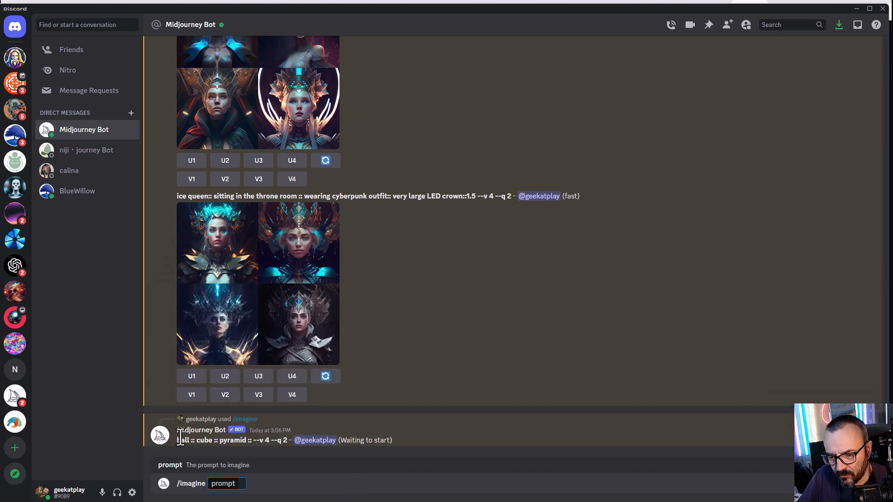
{"action": "left_click_drag", "start_coordinate": [177, 440], "coordinate": [256, 442]}
{"action": "key", "text": "ctrl+c"}
{"action": "left_click", "coordinate": [242, 484]}
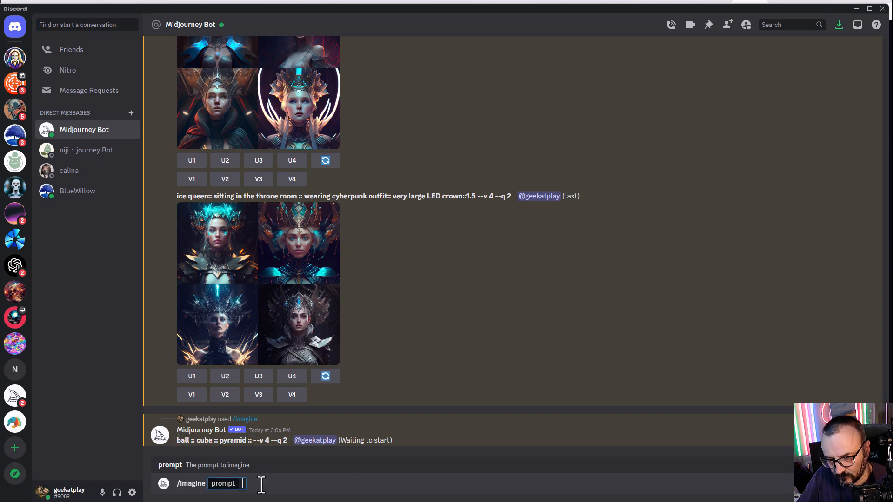
{"action": "key", "text": "ctrl+v"}
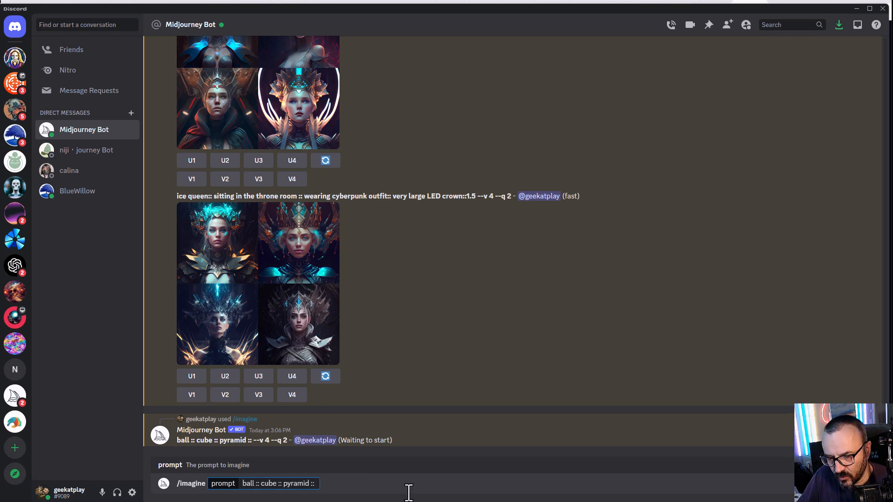
Give cube a weight of 2, add "--stop 25" to the end of the prompt, and submit it.
{"action": "type", "text": "2"}
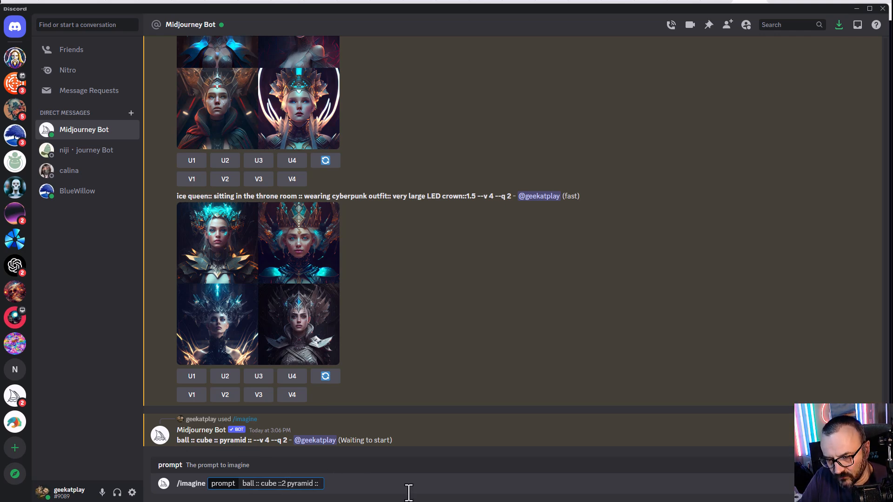
{"action": "left_click", "coordinate": [325, 484]}
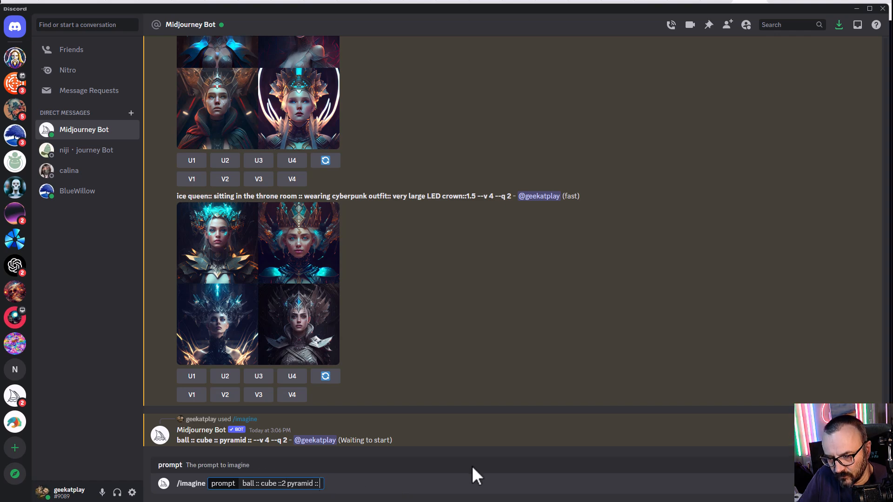
{"action": "type", "text": "--"}
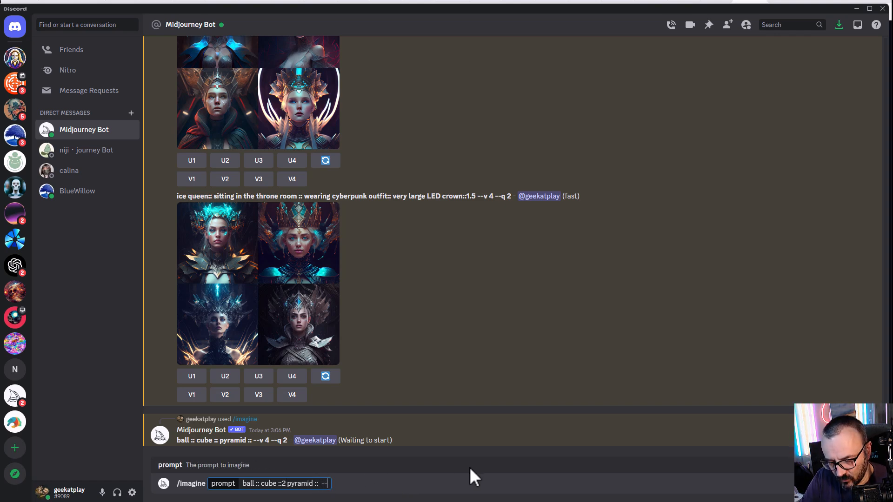
{"action": "type", "text": "stop"}
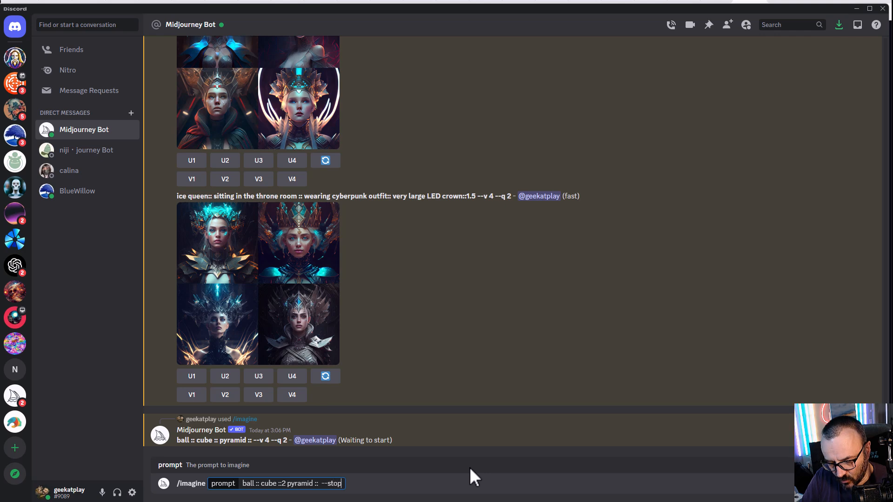
{"action": "type", "text": " 20"}
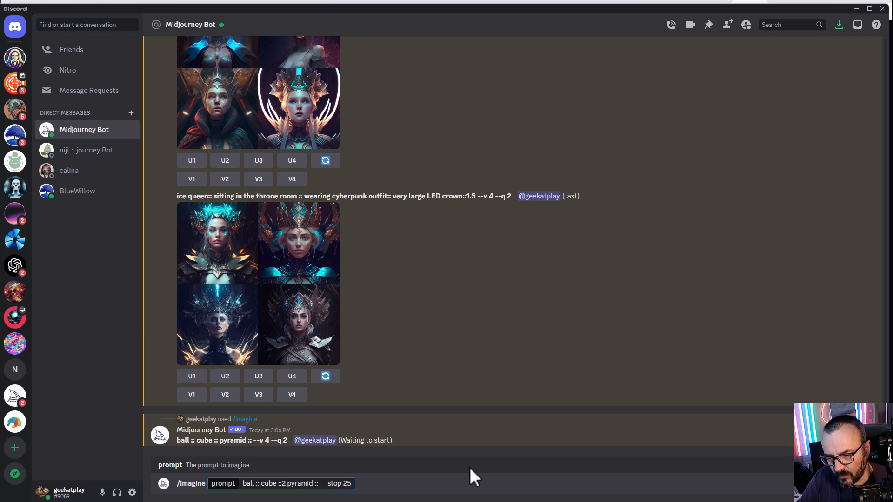
{"action": "key", "text": "Return"}
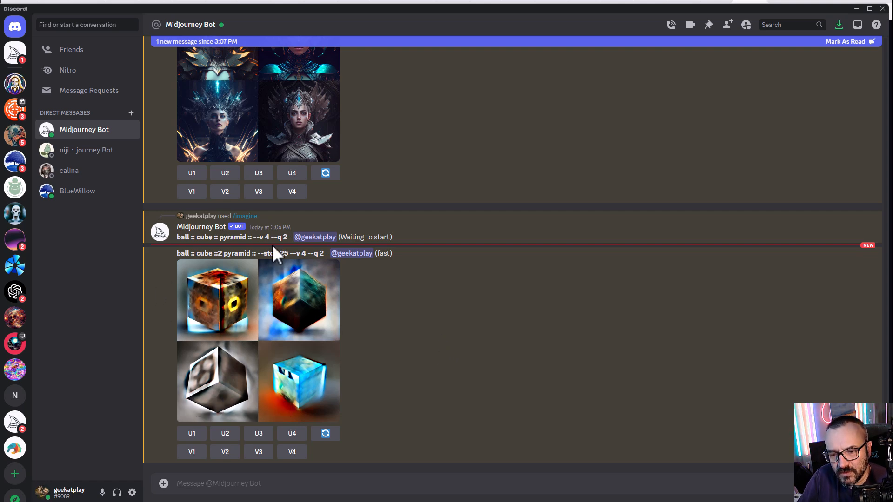
Copy "ball :: cube ::2 pyramid ::" from the newest result into the prompt of a new /imagine command.
{"action": "left_click_drag", "start_coordinate": [196, 255], "coordinate": [223, 254]}
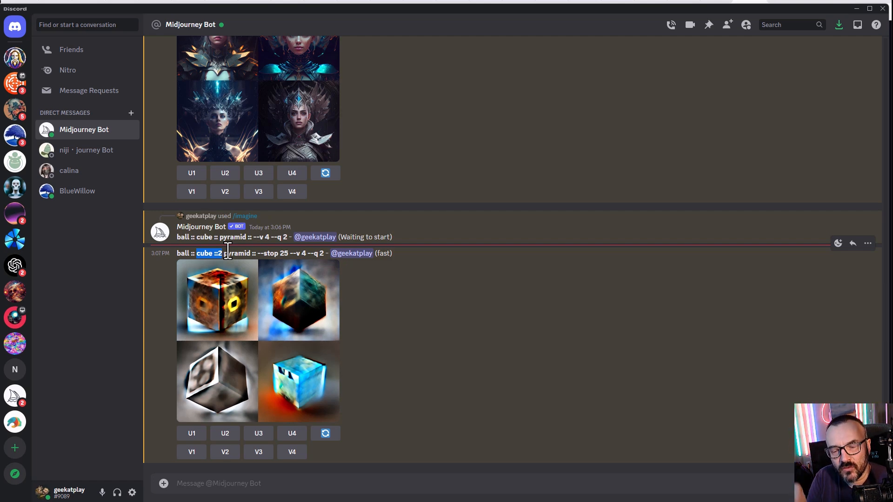
{"action": "left_click", "coordinate": [228, 250]}
{"action": "left_click_drag", "start_coordinate": [176, 250], "coordinate": [258, 255]}
{"action": "key", "text": "ctrl+c"}
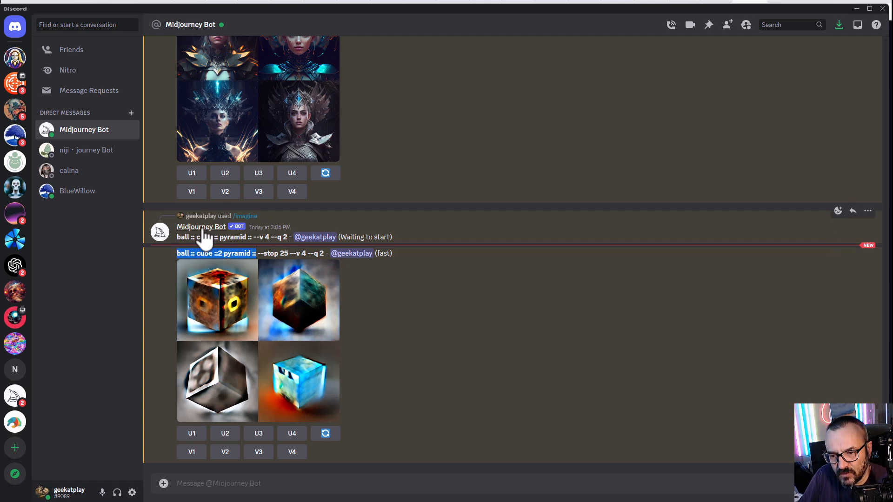
{"action": "left_click", "coordinate": [272, 485]}
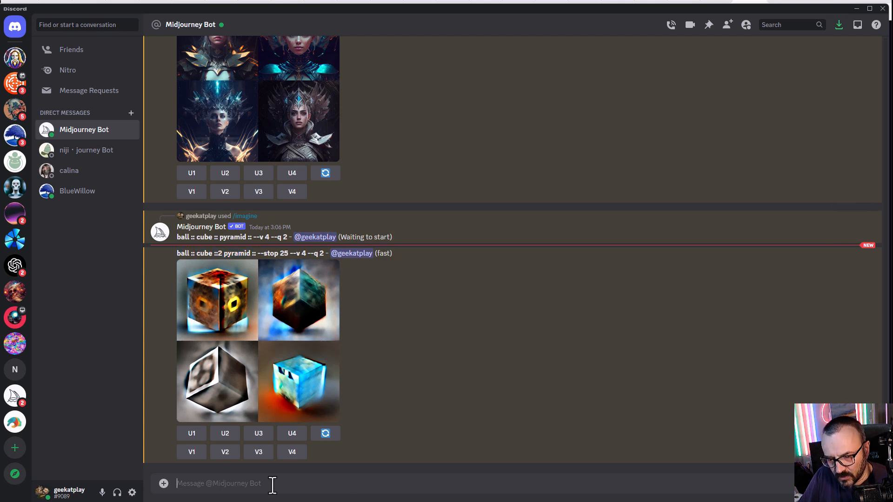
{"action": "type", "text": "/im"}
{"action": "key", "text": "Tab"}
{"action": "key", "text": "ctrl+v"}
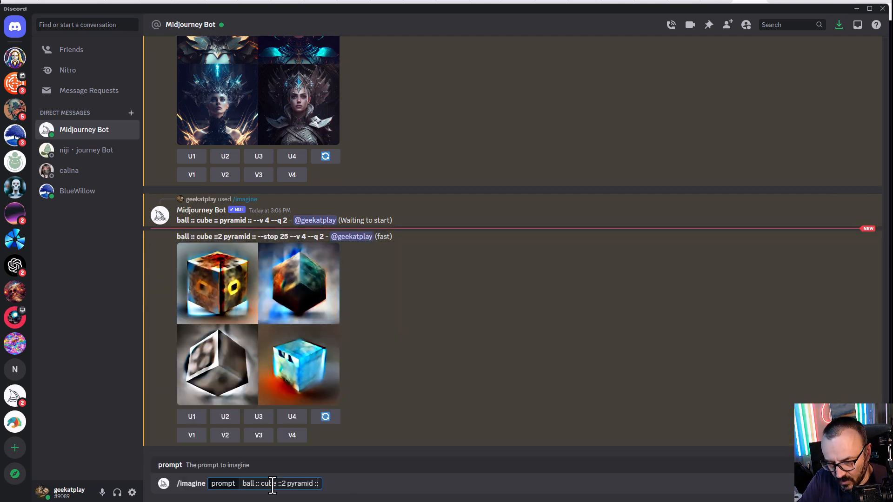
Try to submit the prompt with cube's weight changed to 0.5 and "--step 25" added.
{"action": "double_click", "coordinate": [283, 484]}
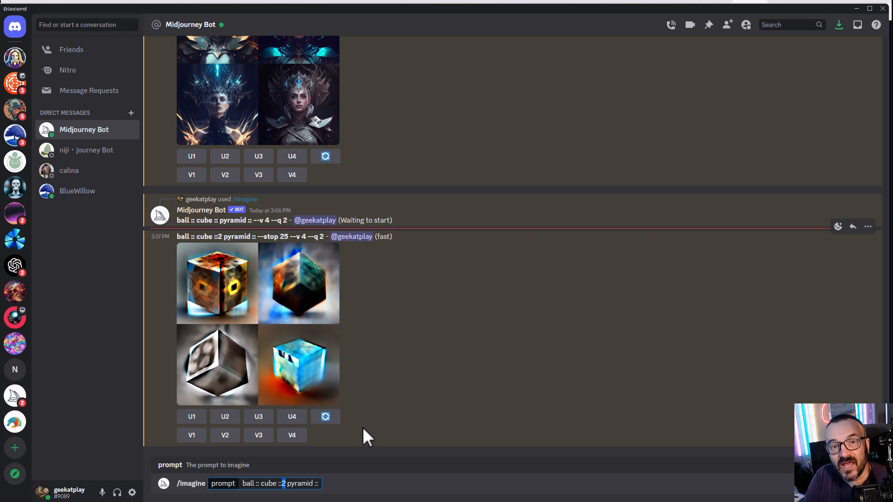
{"action": "type", "text": "0.5"}
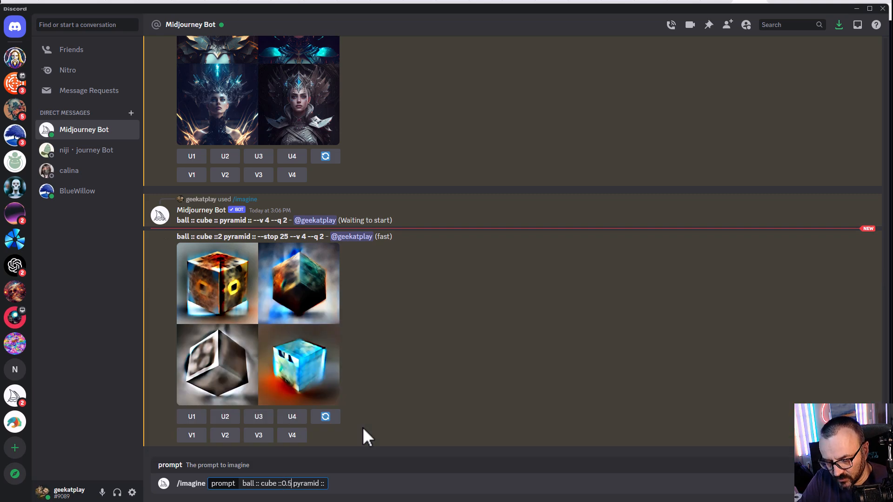
{"action": "left_click", "coordinate": [327, 484]}
{"action": "type", "text": "--step 20"}
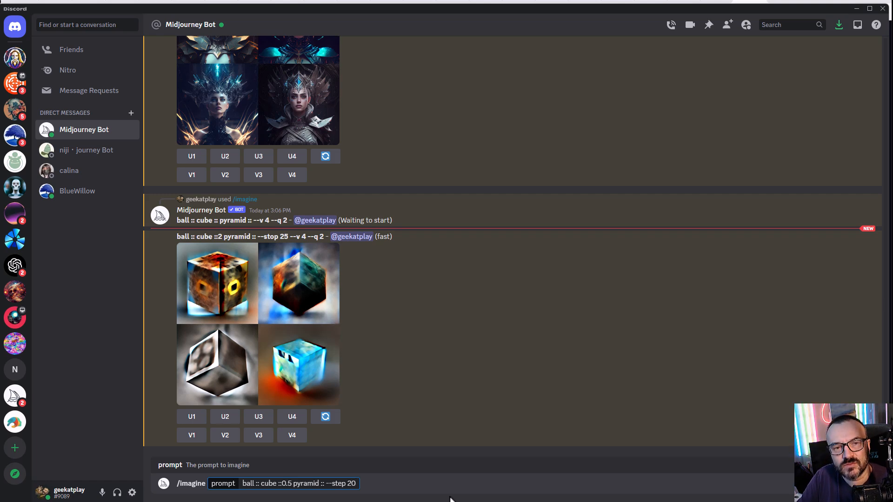
{"action": "key", "text": "BackSpace"}
{"action": "type", "text": "5"}
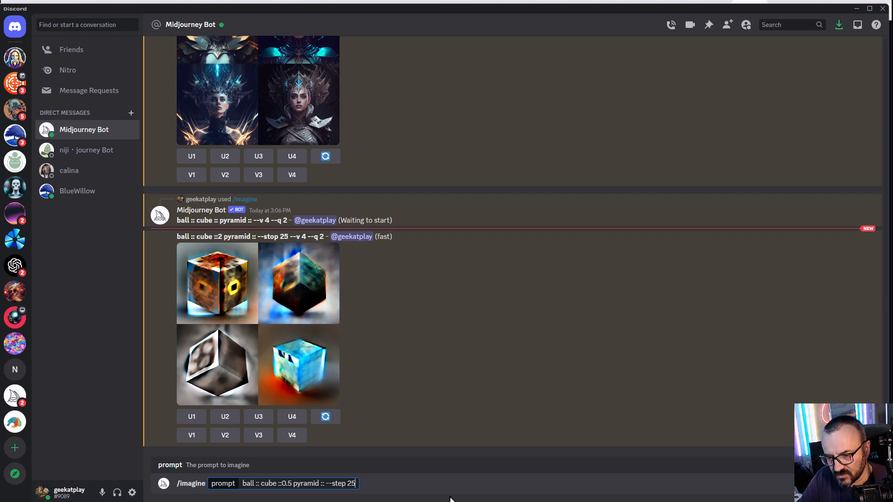
{"action": "key", "text": "Return"}
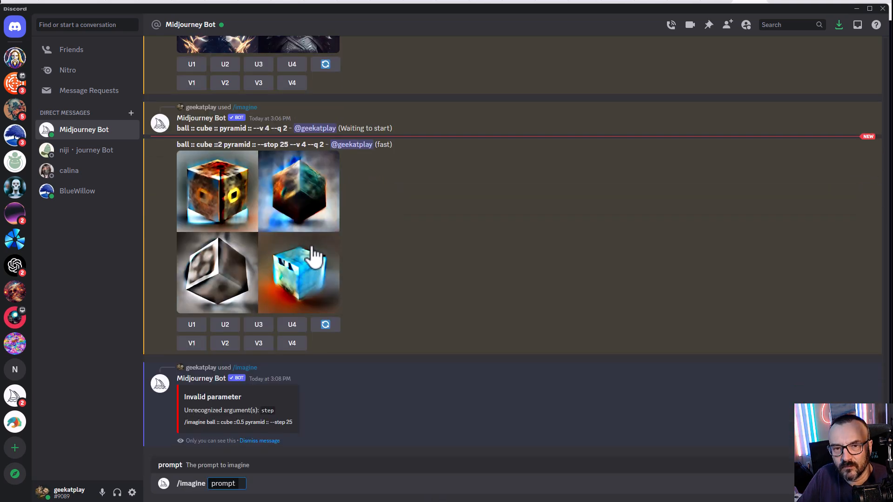
Submit the prompt "ball :: cube ::0.5 pyramid :: --stop 25" through /imagine, replacing "step" with "stop".
{"action": "type", "text": "ball :: cube ::0.5 pyramid :: --step 25"}
{"action": "left_click_drag", "start_coordinate": [333, 483], "coordinate": [348, 484]}
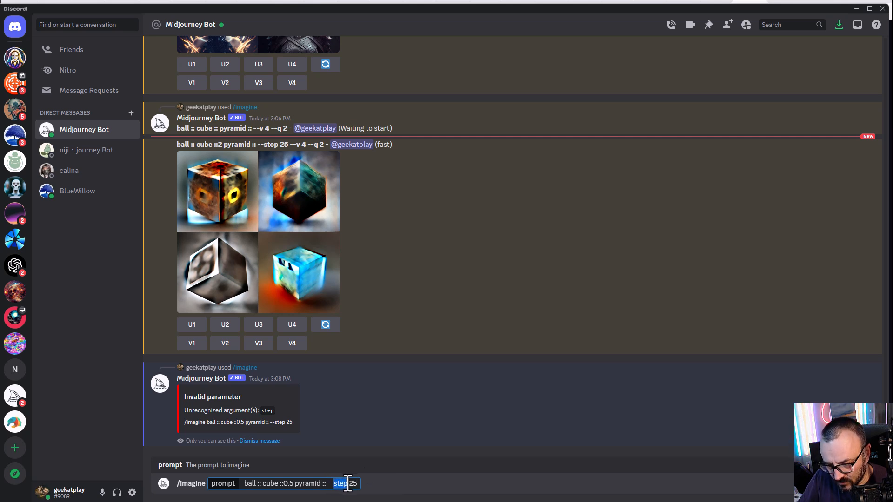
{"action": "type", "text": "stop"}
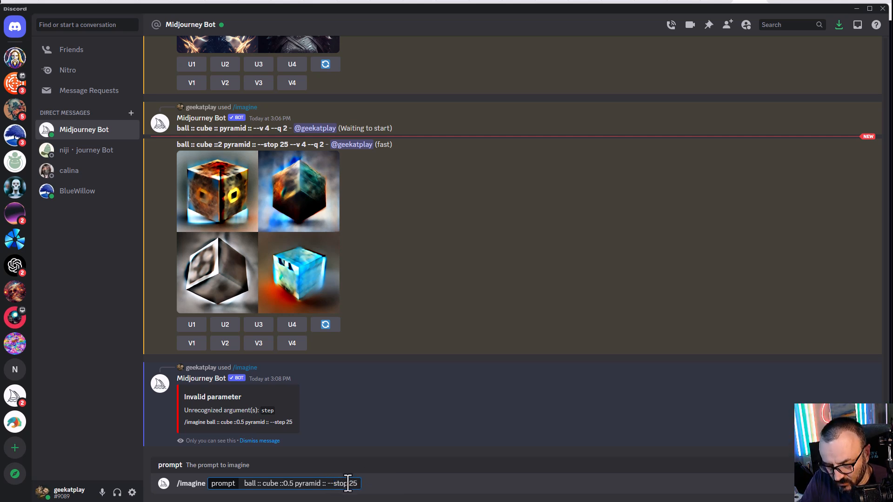
{"action": "key", "text": "Return"}
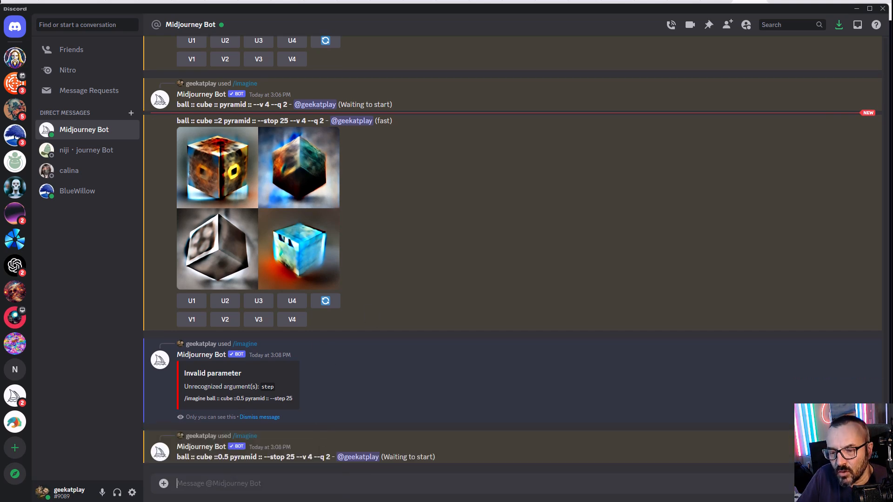
Compare the image grids for cube weights 2 and 0.5, and select the newest prompt's text through "--stop 25".
{"action": "scroll", "coordinate": [309, 197], "scroll_direction": "up", "scroll_amount": 5}
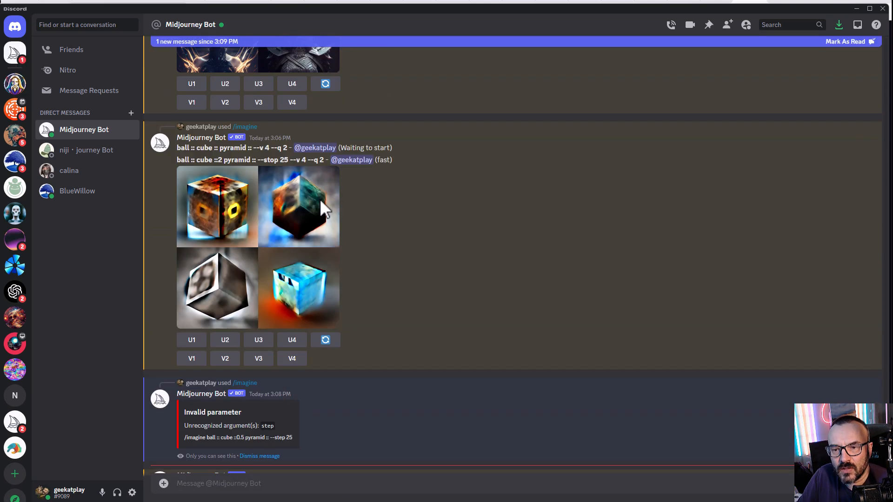
{"action": "scroll", "coordinate": [313, 299], "scroll_direction": "down", "scroll_amount": 5}
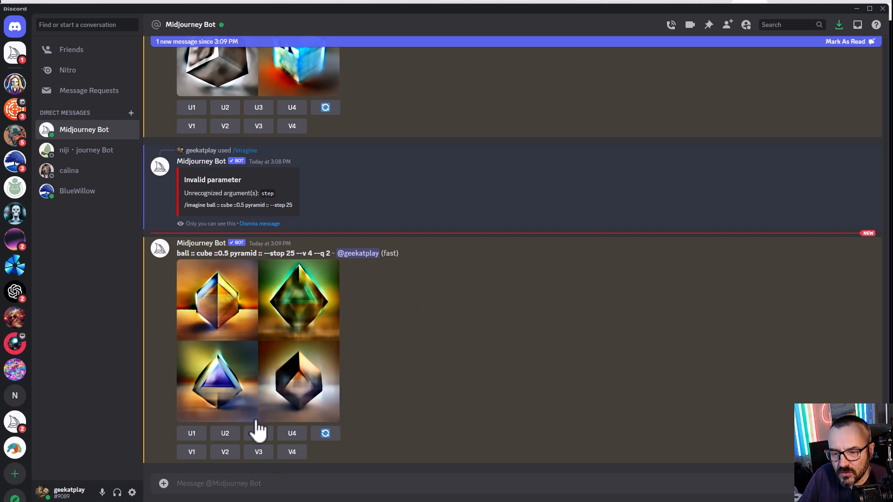
{"action": "left_click_drag", "start_coordinate": [176, 254], "coordinate": [297, 253]}
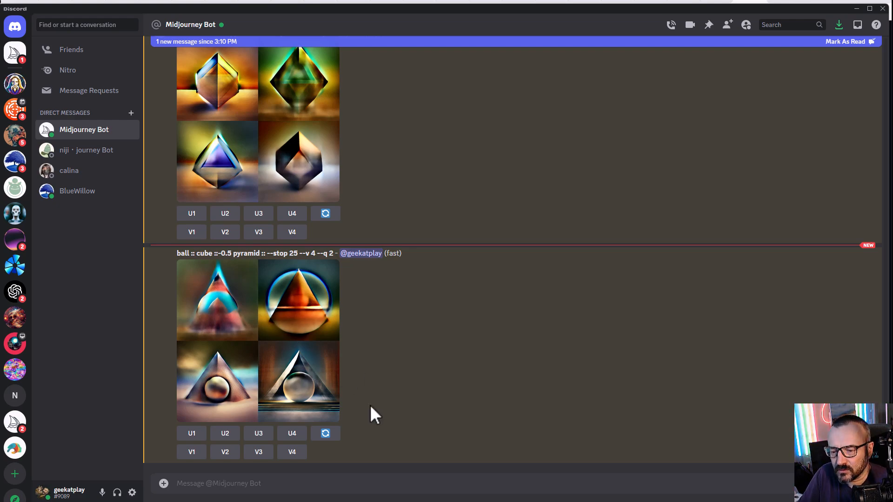
Review the earlier ice queen results, enlarging the image grid whose very large LED crown has weight 1.5 without a stop value.
{"action": "scroll", "coordinate": [371, 409], "scroll_direction": "up", "scroll_amount": 10}
{"action": "scroll", "coordinate": [370, 408], "scroll_direction": "up", "scroll_amount": 7}
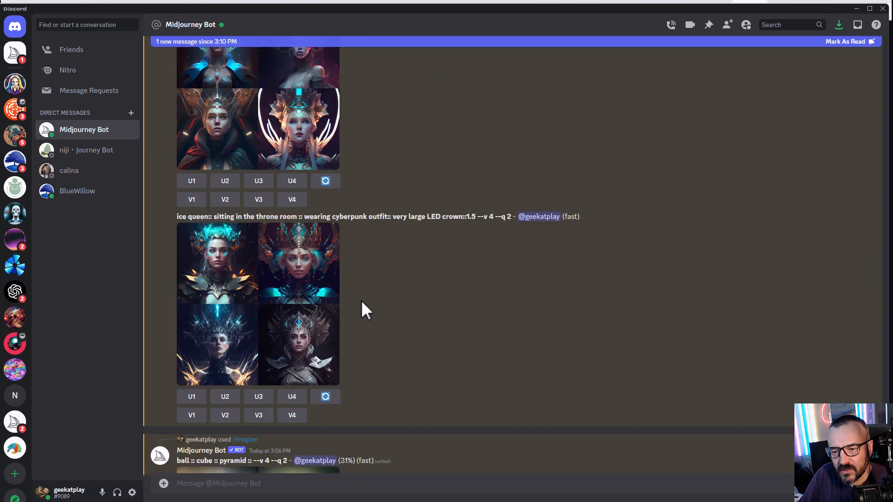
{"action": "left_click", "coordinate": [292, 297]}
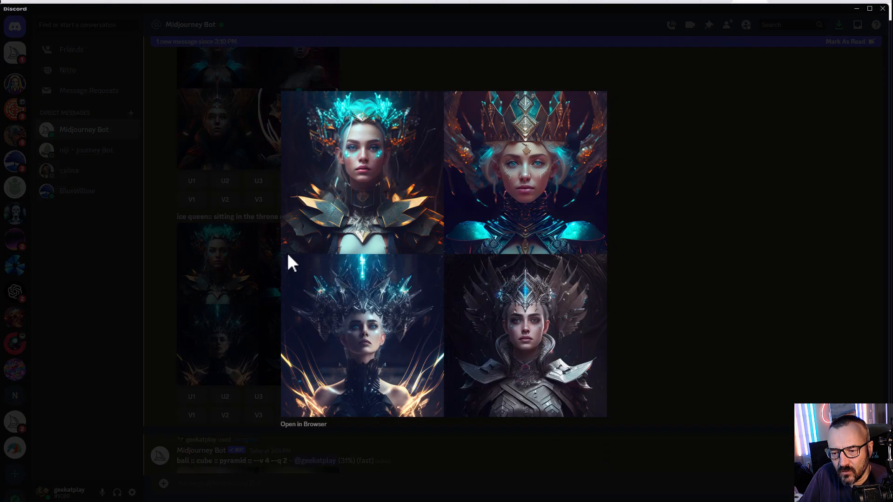
{"action": "left_click", "coordinate": [674, 290]}
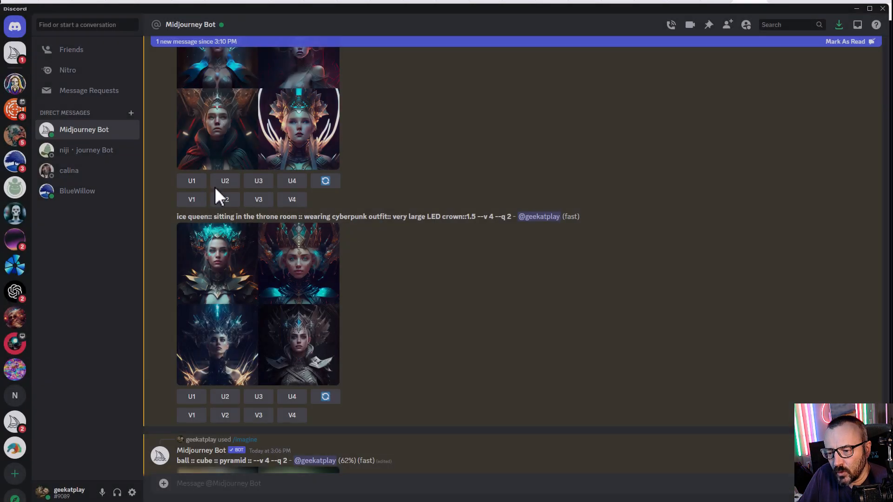
{"action": "scroll", "coordinate": [286, 260], "scroll_direction": "up", "scroll_amount": 10}
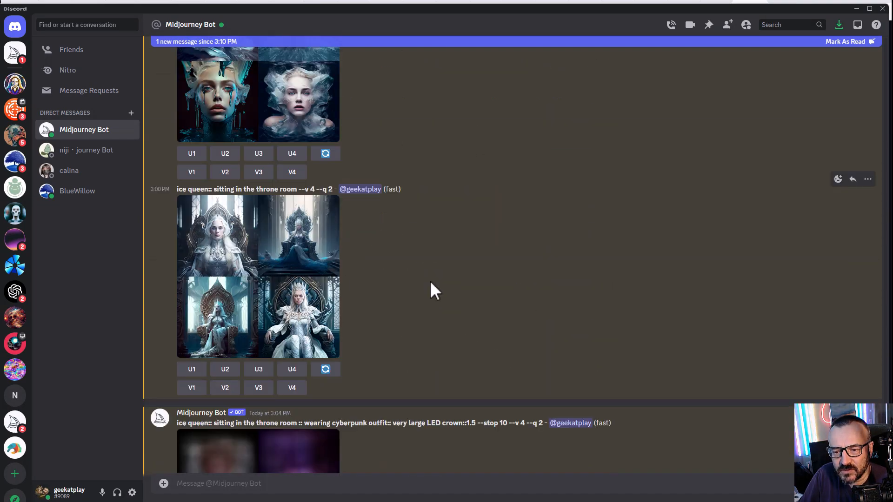
{"action": "scroll", "coordinate": [426, 322], "scroll_direction": "down", "scroll_amount": 10}
{"action": "scroll", "coordinate": [425, 320], "scroll_direction": "down", "scroll_amount": 1}
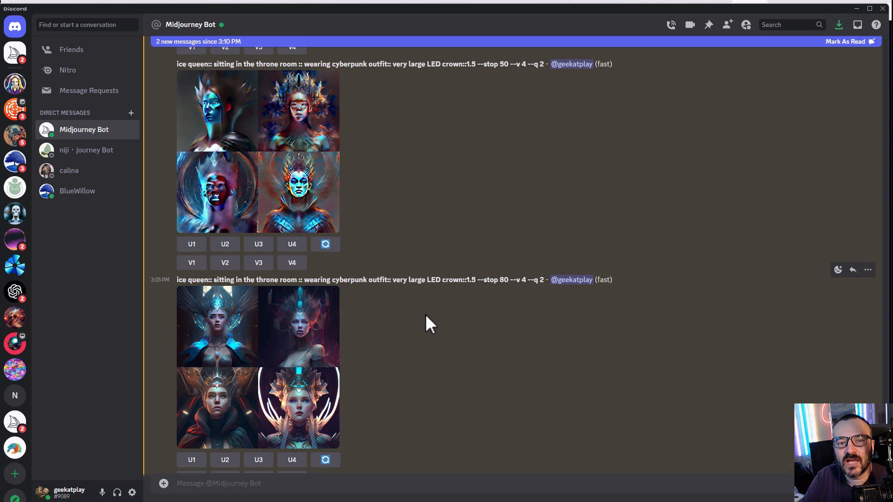
Copy the ice queen prompt through "very large LED crown::1.5" from the --stop 80 result into a new /imagine command.
{"action": "left_click_drag", "start_coordinate": [177, 280], "coordinate": [476, 279]}
{"action": "key", "text": "ctrl+c"}
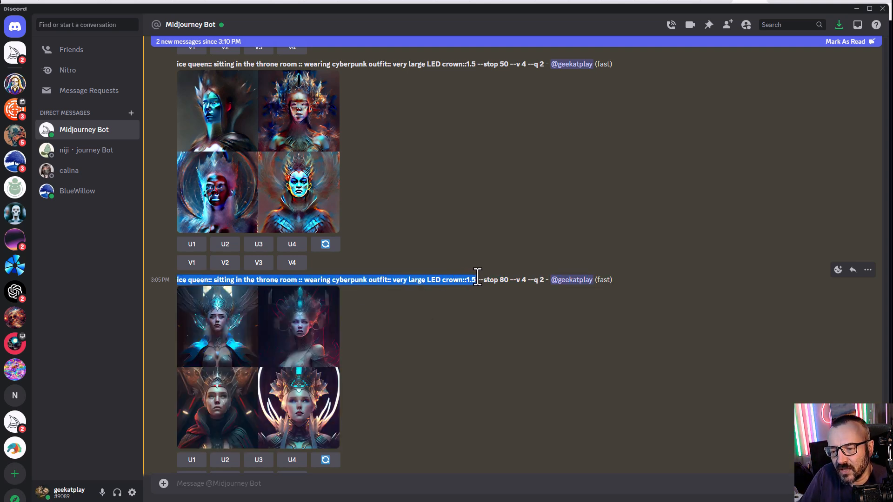
{"action": "left_click", "coordinate": [376, 483]}
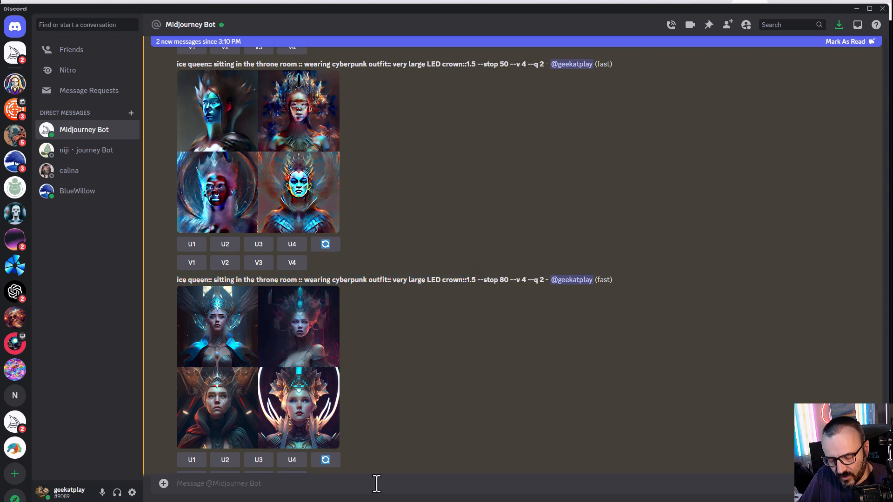
{"action": "type", "text": "/"}
{"action": "key", "text": "Tab"}
{"action": "key", "text": "ctrl+v"}
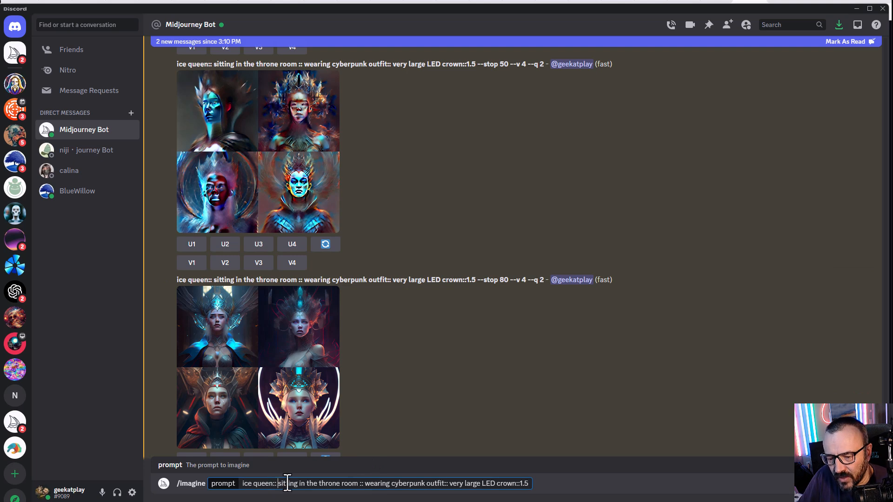
Set the weight of "ice queen" to 2 in the pasted prompt and submit it.
{"action": "type", "text": "2"}
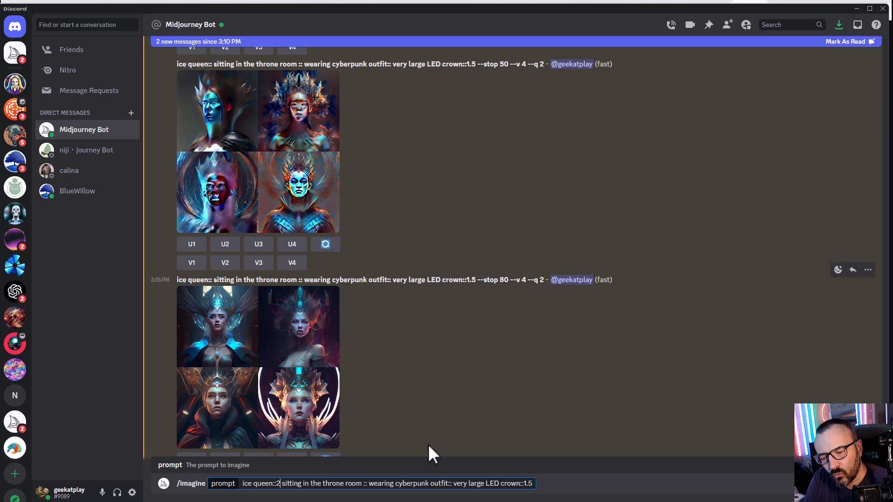
{"action": "left_click", "coordinate": [535, 483]}
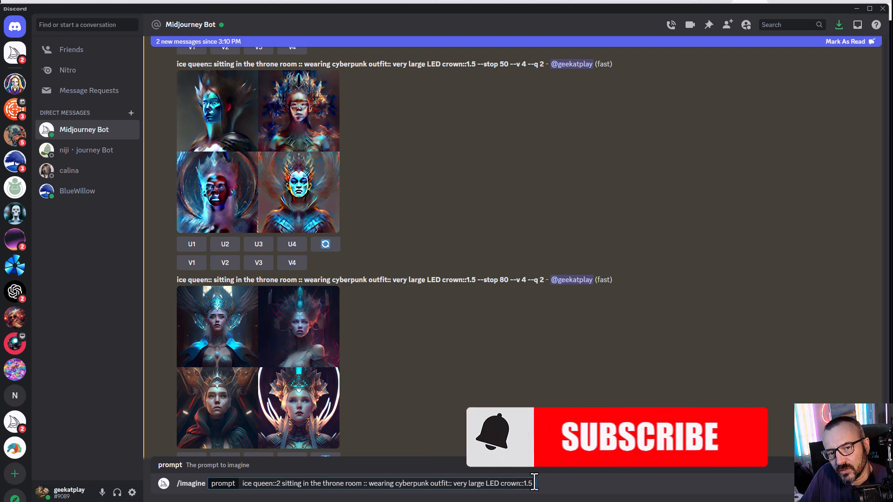
{"action": "key", "text": "Return"}
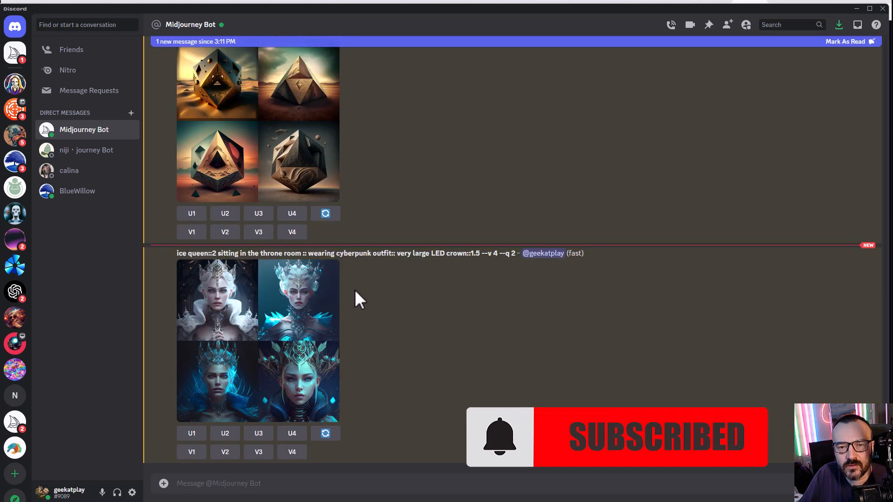
Examine the enlarged grid of the newest ice queen result and highlight the double colon after "ice queen" in its prompt.
{"action": "left_click", "coordinate": [260, 335]}
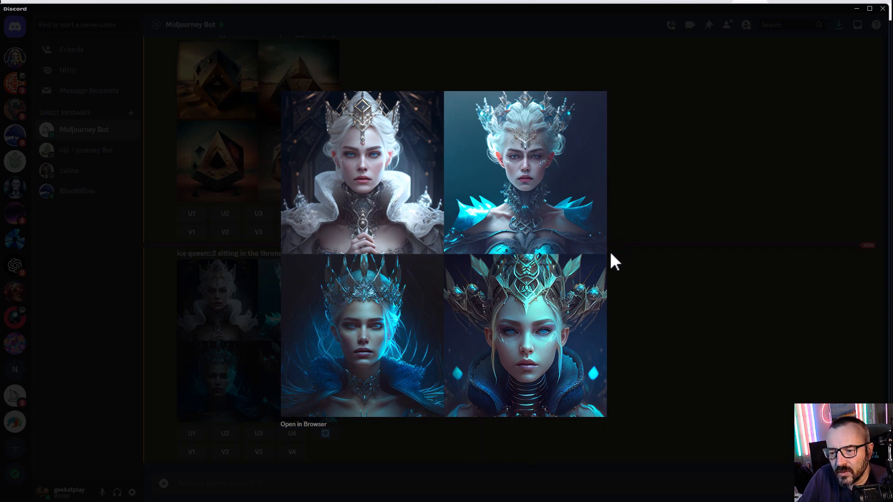
{"action": "left_click", "coordinate": [632, 283]}
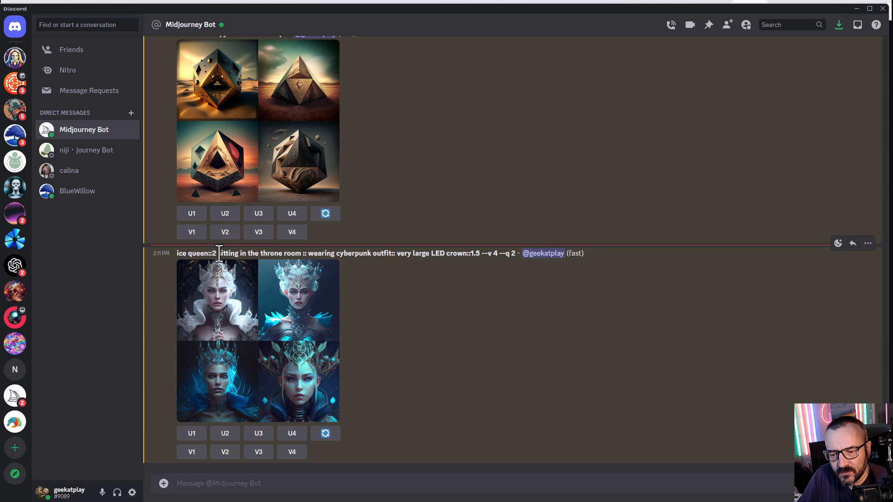
{"action": "double_click", "coordinate": [209, 251]}
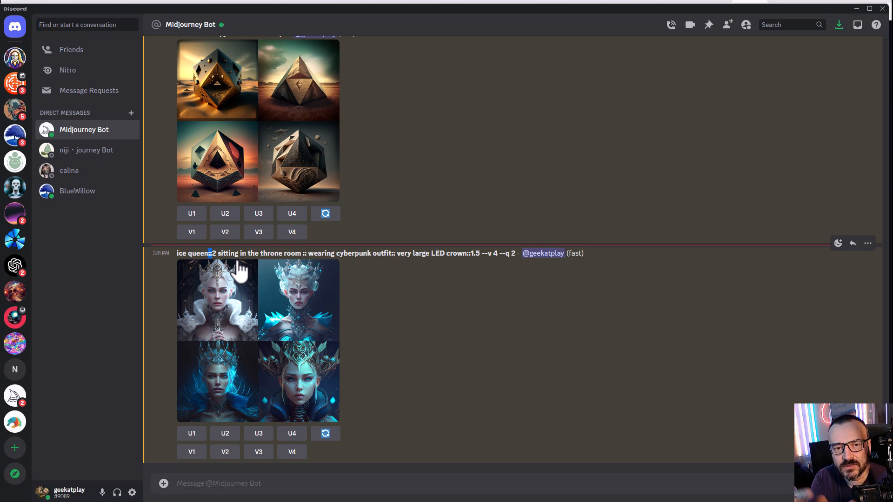
Submit the plain prompt "dancing banana" through /imagine.
{"action": "left_click", "coordinate": [308, 484]}
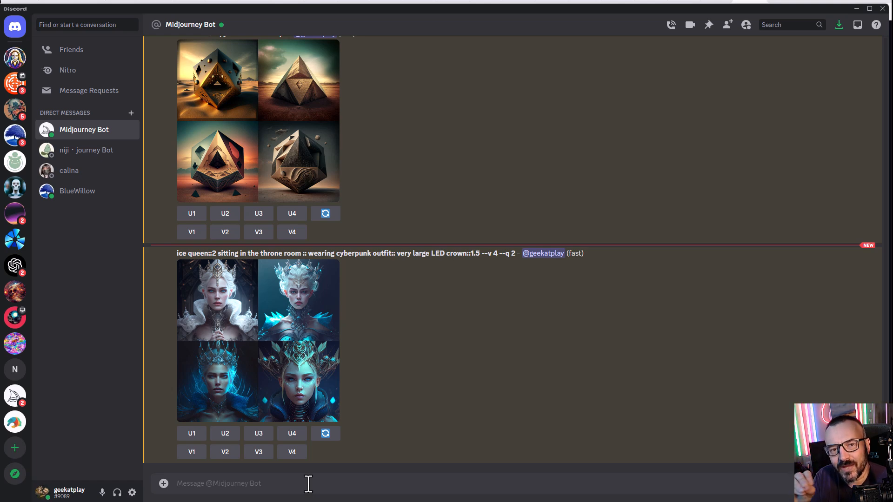
{"action": "type", "text": "/im"}
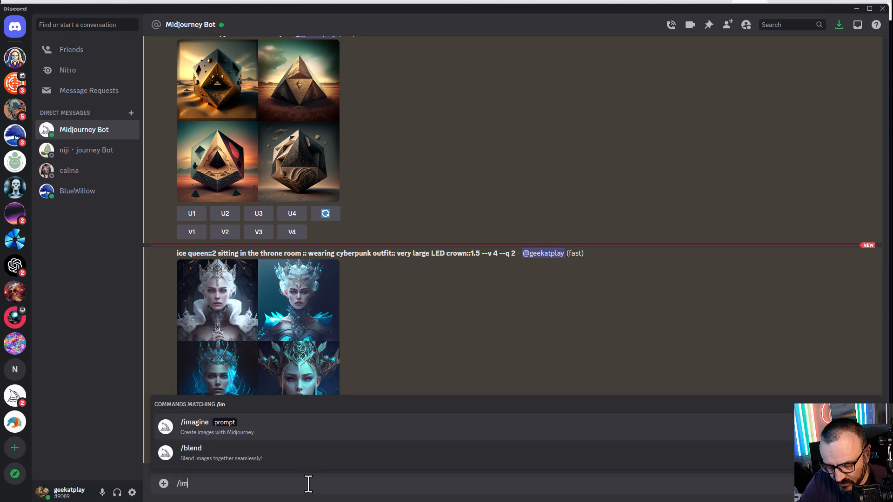
{"action": "key", "text": "Tab"}
{"action": "type", "text": "danc"}
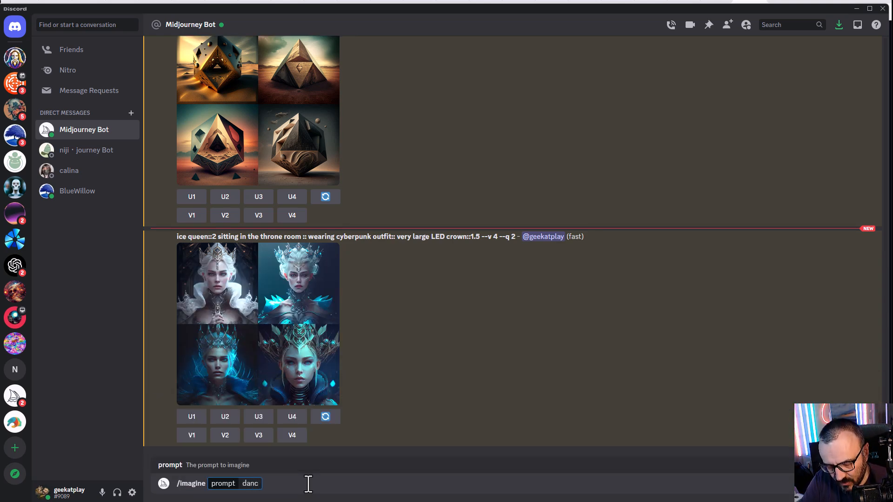
{"action": "type", "text": "ing"}
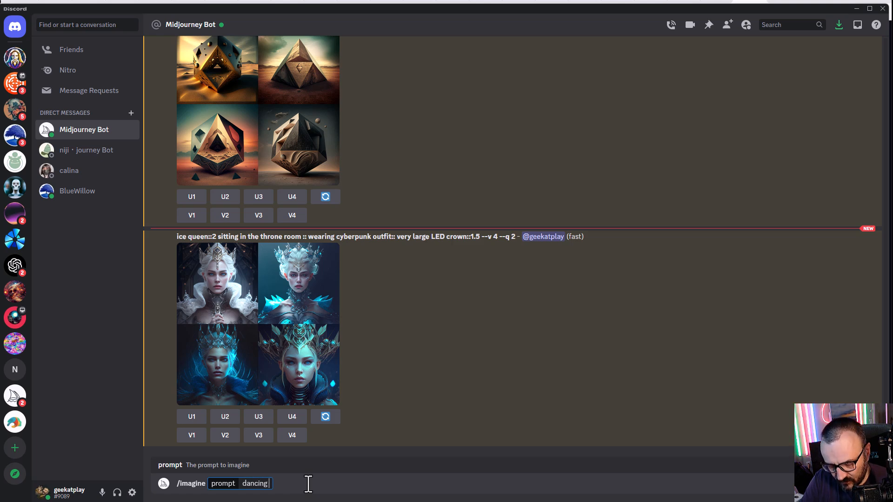
{"action": "type", "text": " banana"}
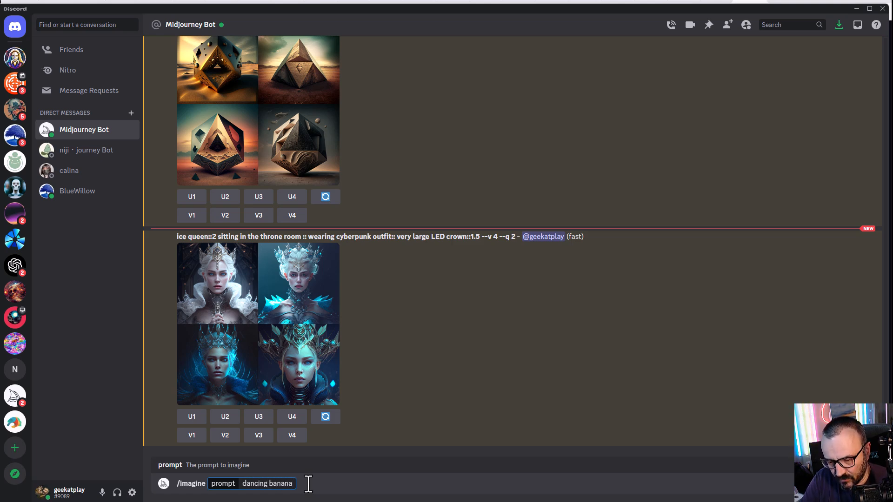
{"action": "key", "text": "Return"}
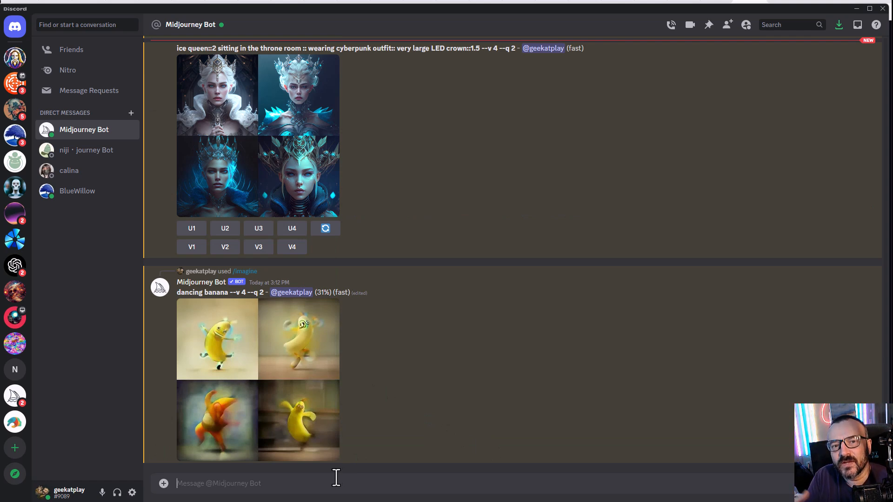
Submit the prompt "dancing banan :: yellow color ::-0.5" through /imagine, giving the yellow color a negative weight.
{"action": "type", "text": "/ima"}
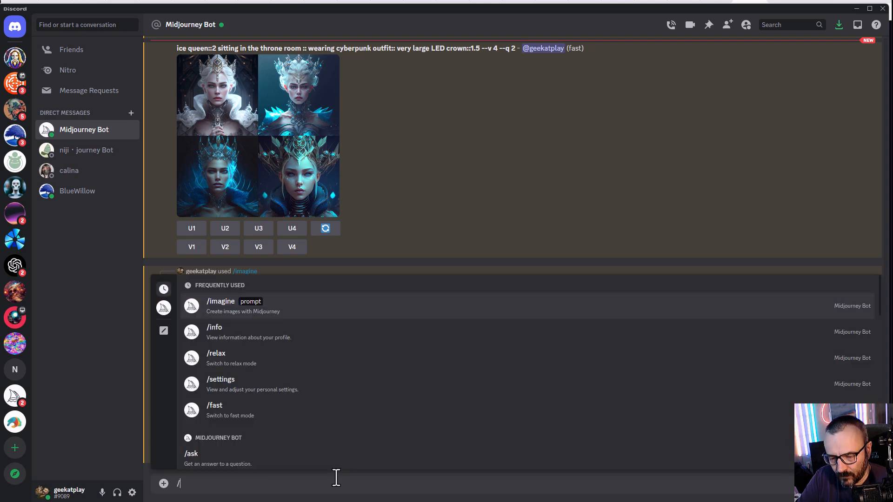
{"action": "key", "text": "Tab"}
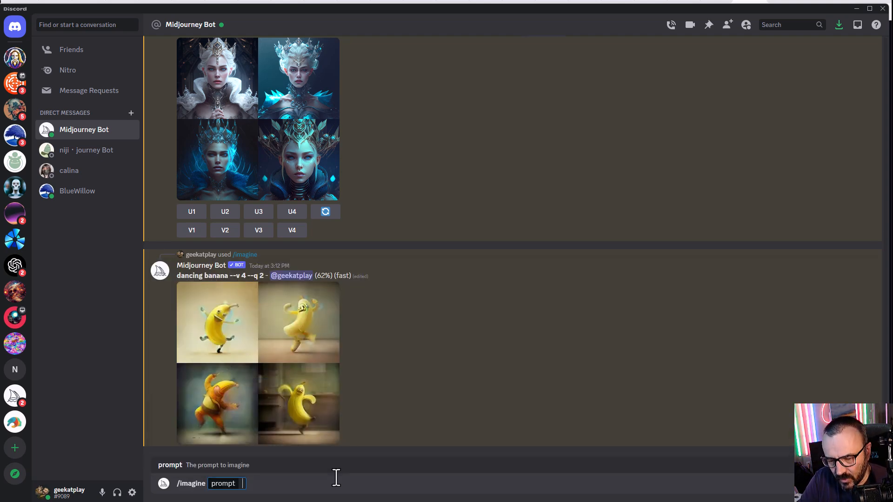
{"action": "type", "text": "dan"}
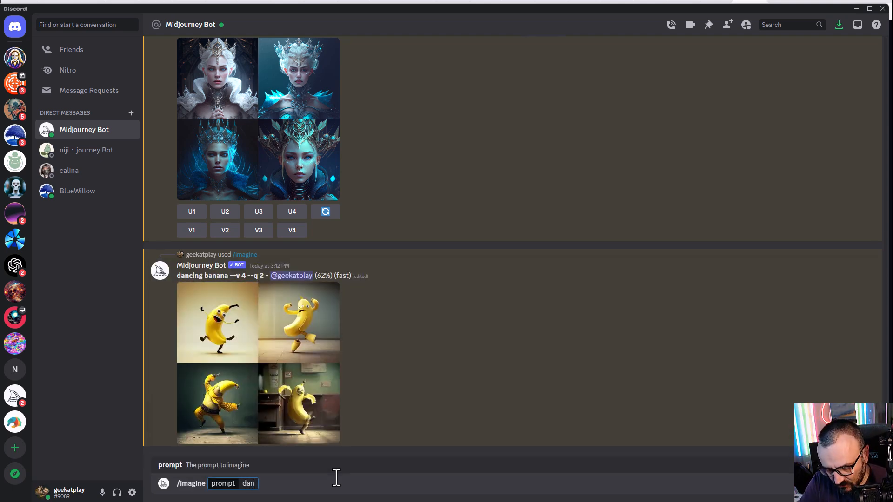
{"action": "type", "text": "cing banan"}
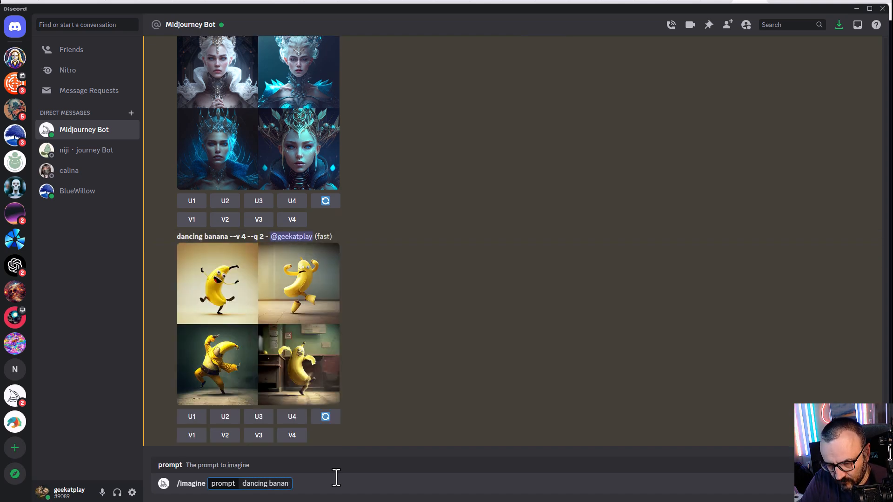
{"action": "type", "text": " ::"}
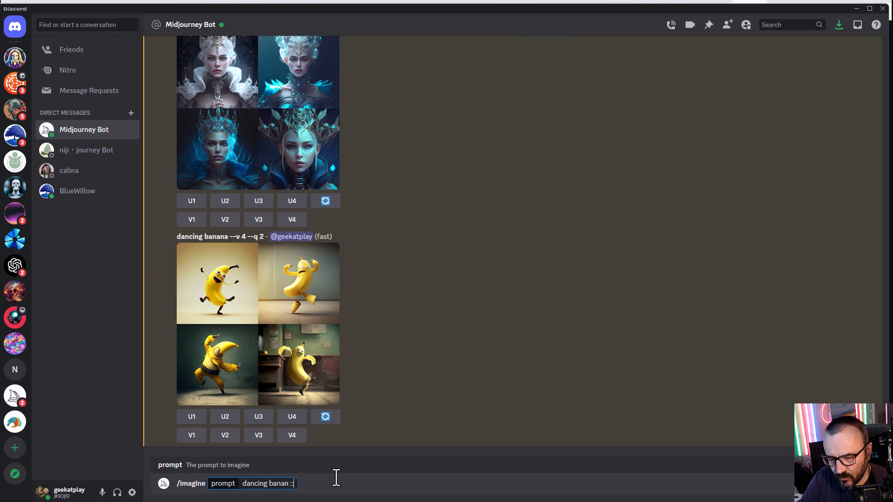
{"action": "type", "text": " yellow"}
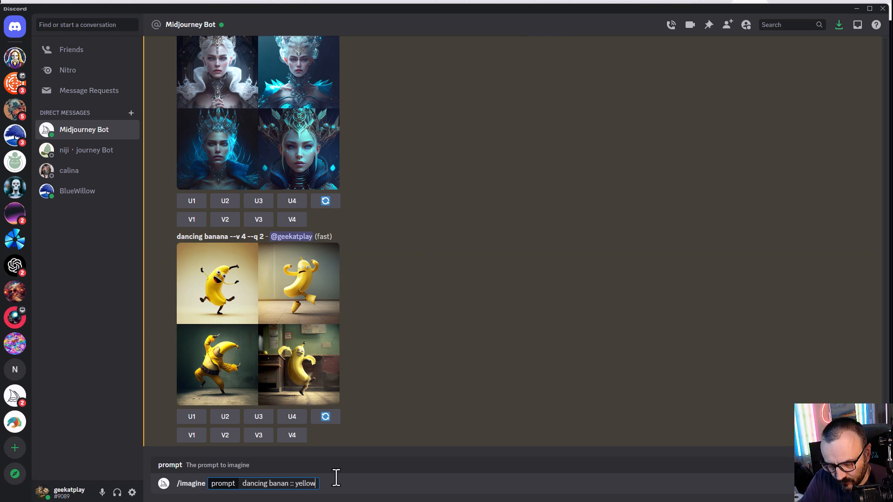
{"action": "type", "text": " color"}
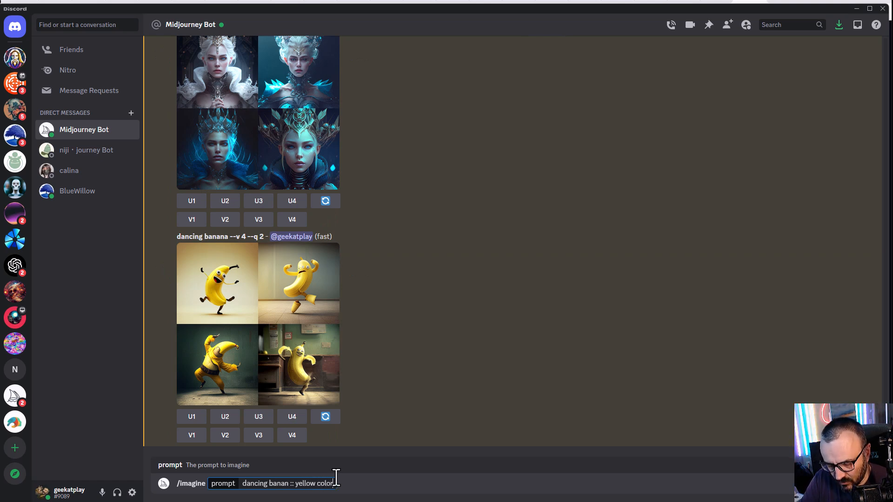
{"action": "type", "text": " ::"}
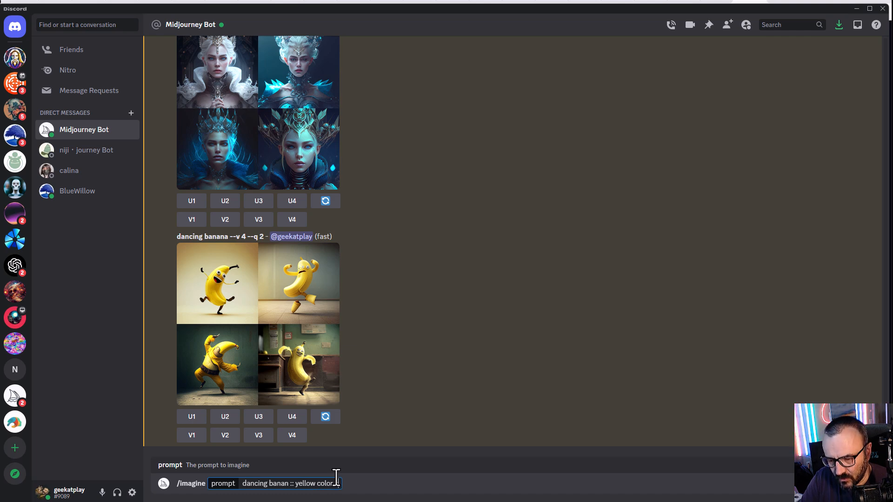
{"action": "type", "text": "-0.5"}
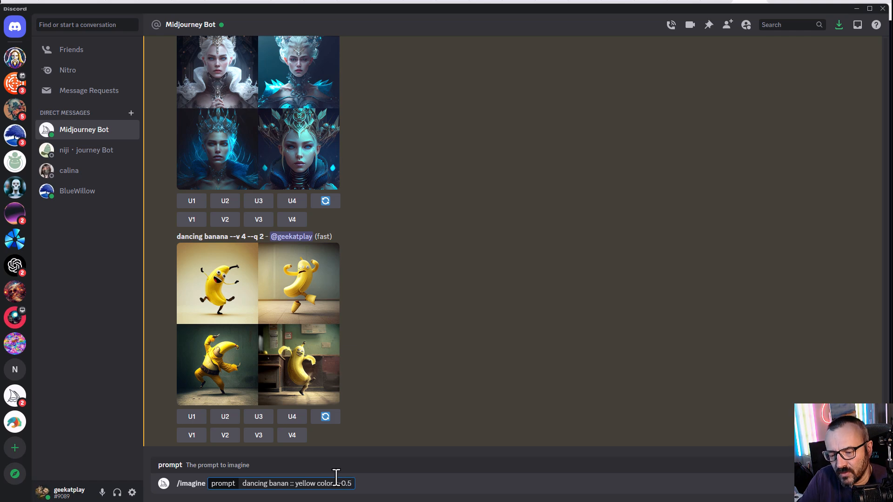
{"action": "key", "text": "Return"}
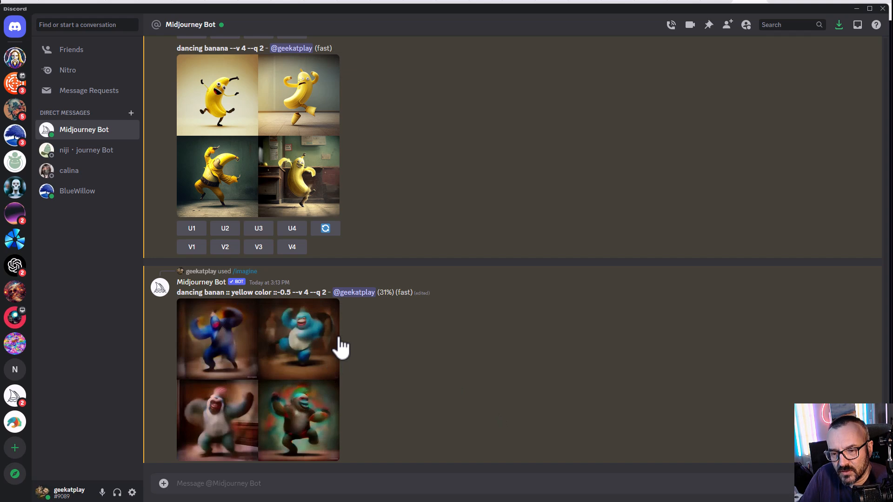
Send "dancing banana --no yellow" as a plain chat message and highlight the negatively weighted yellow color in the previous prompt.
{"action": "left_click", "coordinate": [286, 485]}
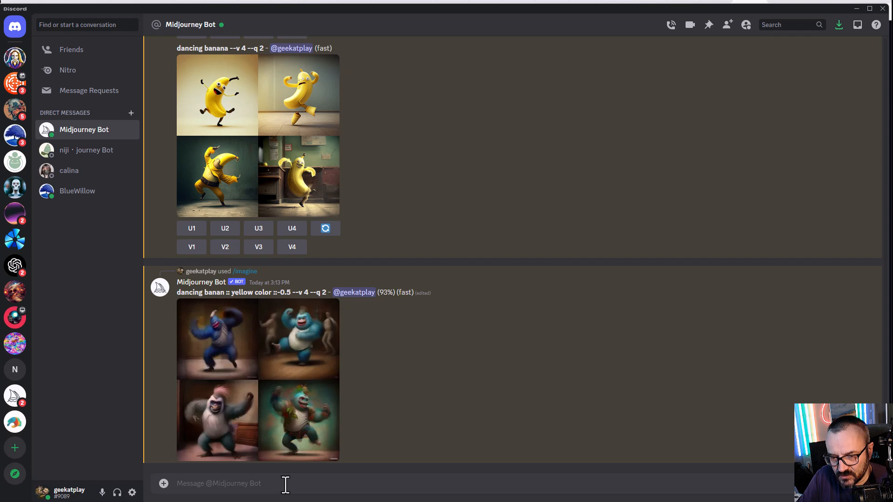
{"action": "type", "text": "dancing bana"}
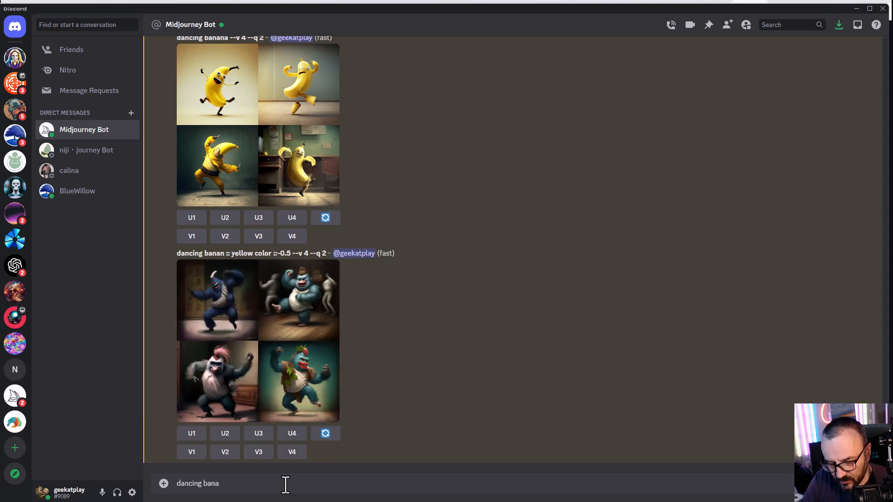
{"action": "type", "text": "na"}
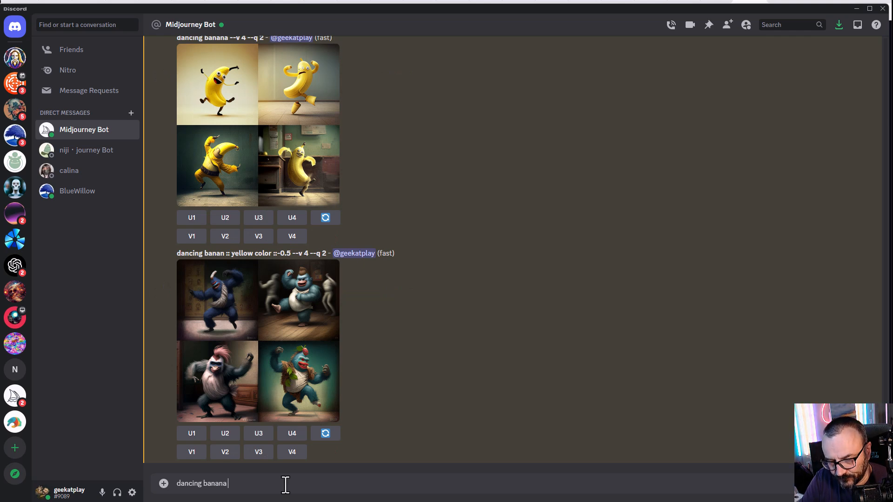
{"action": "type", "text": " --"}
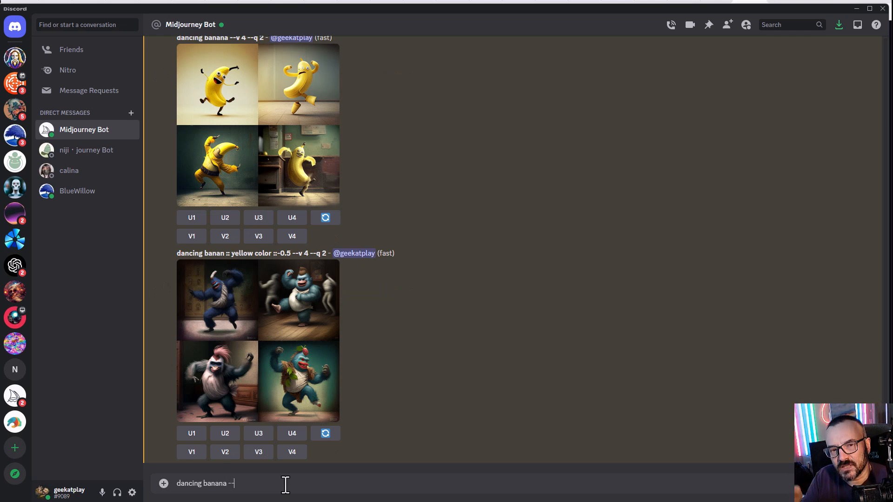
{"action": "type", "text": "no"}
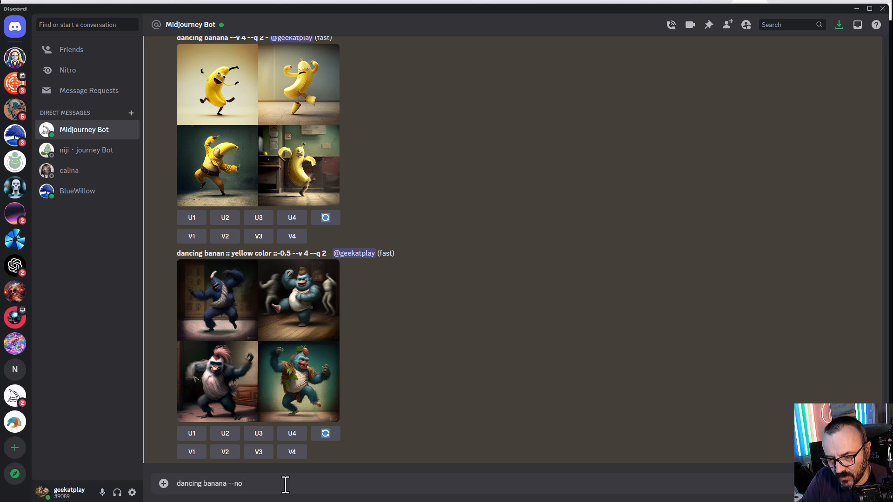
{"action": "type", "text": " yellow"}
{"action": "key", "text": "Return"}
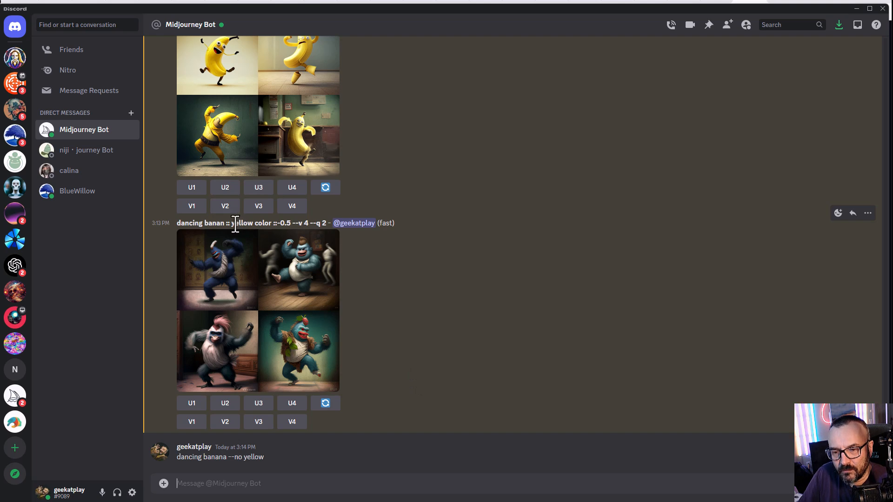
{"action": "left_click_drag", "start_coordinate": [232, 225], "coordinate": [288, 224]}
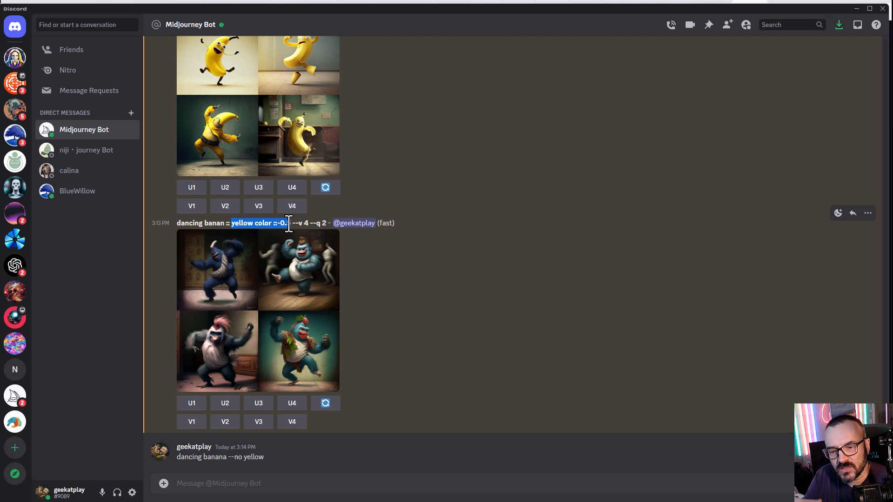
Copy the sent "dancing banana --no yellow" text and submit it as a prompt through /imagine.
{"action": "left_click_drag", "start_coordinate": [267, 459], "coordinate": [175, 459]}
{"action": "key", "text": "ctrl+c"}
{"action": "left_click", "coordinate": [255, 479]}
{"action": "type", "text": "/im"}
{"action": "key", "text": "Tab"}
{"action": "key", "text": "ctrl+v"}
{"action": "key", "text": "Return"}
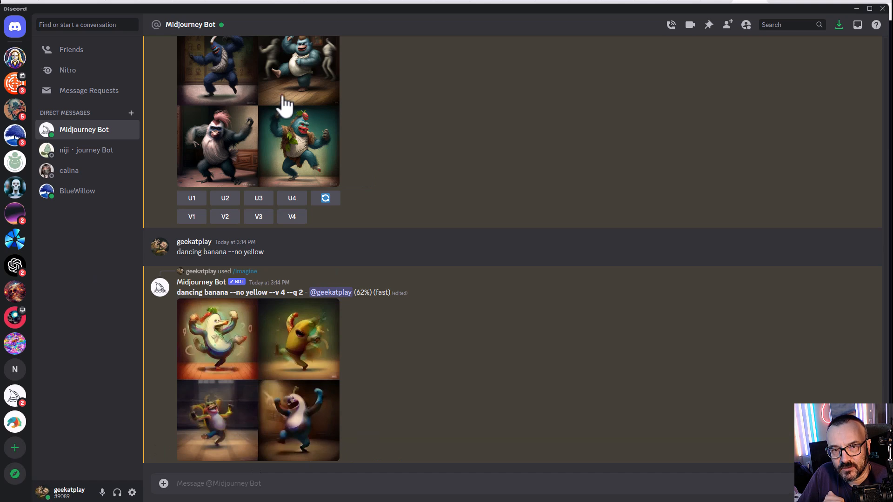
Examine the enlarged grids of the negative-weight banana result and the "--no yellow" result.
{"action": "left_click", "coordinate": [269, 108]}
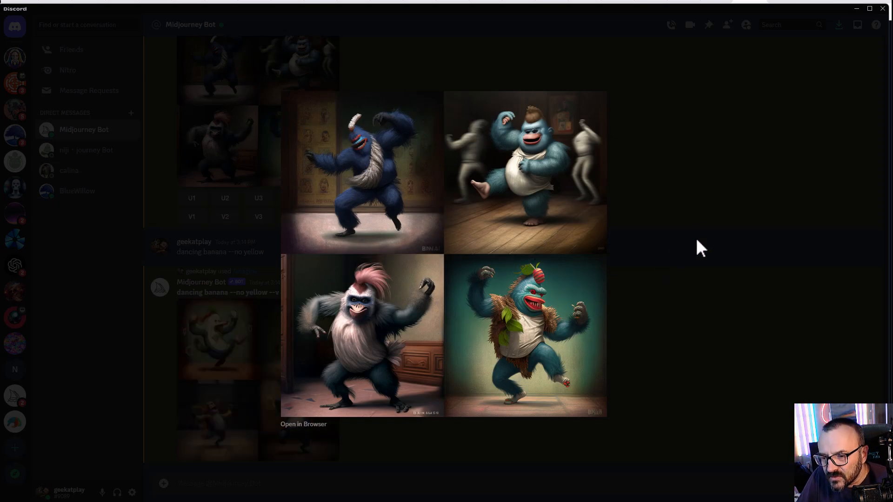
{"action": "left_click", "coordinate": [700, 206]}
{"action": "scroll", "coordinate": [221, 161], "scroll_direction": "up", "scroll_amount": 5}
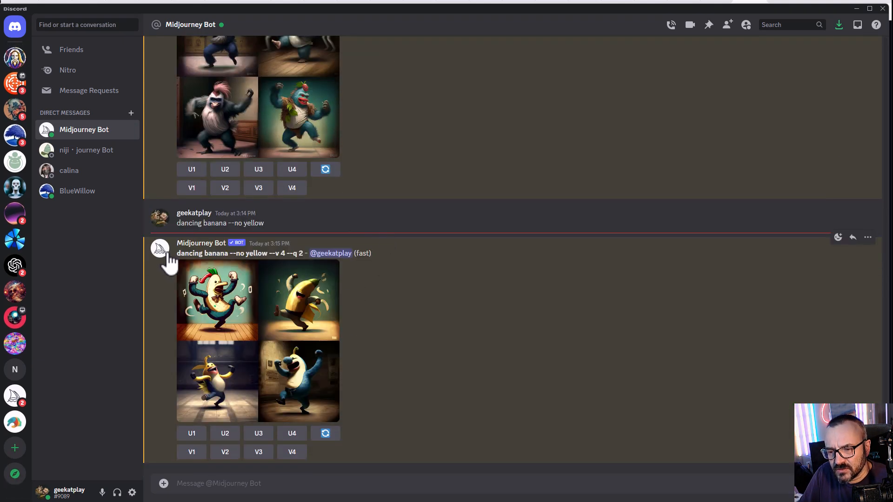
{"action": "left_click", "coordinate": [275, 335]}
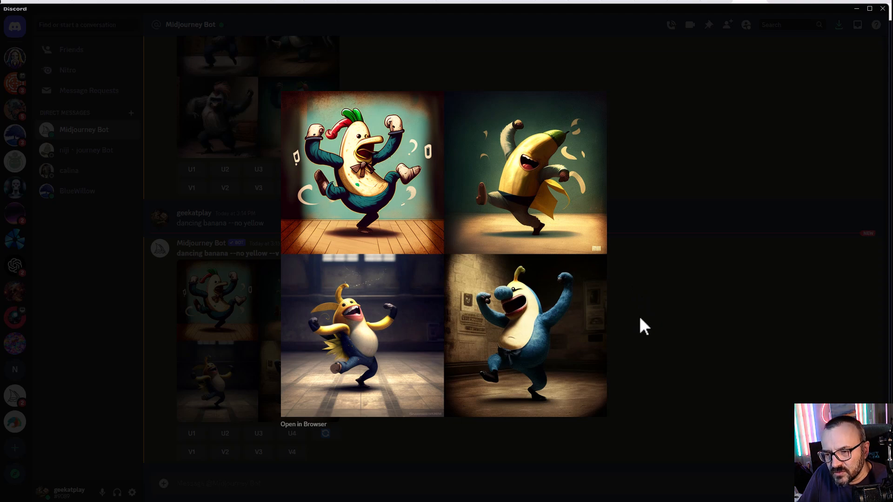
{"action": "left_click", "coordinate": [689, 328]}
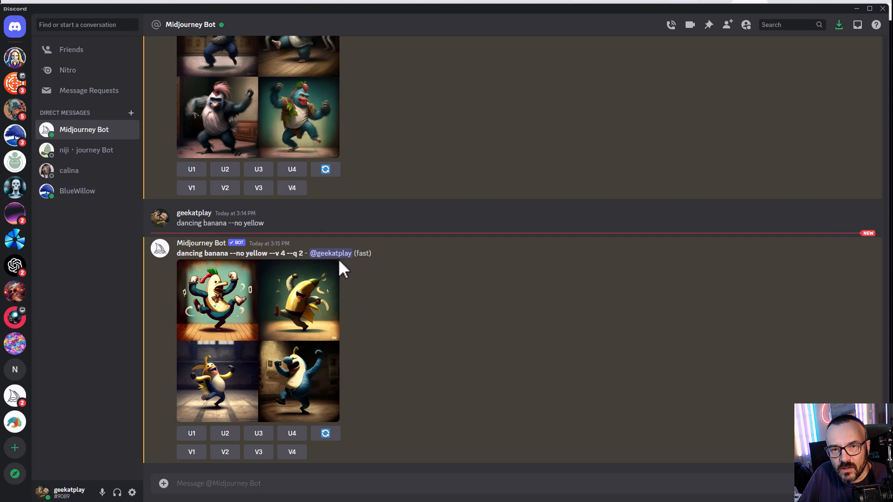
Paste the ice queen prompt into /imagine, put 'cyberpunk outfit' in single quotes and move the ::1.5 weight behind it.
{"action": "left_click", "coordinate": [337, 484]}
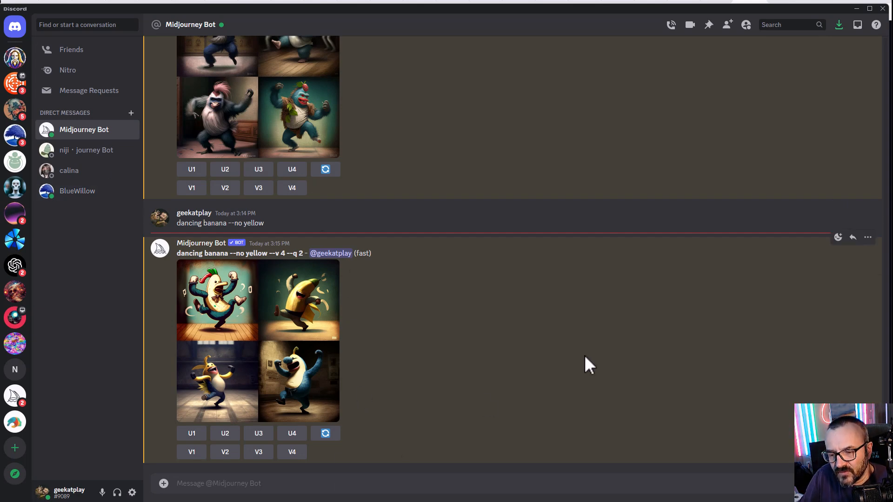
{"action": "type", "text": "/i"}
{"action": "key", "text": "Tab"}
{"action": "key", "text": "ctrl+v"}
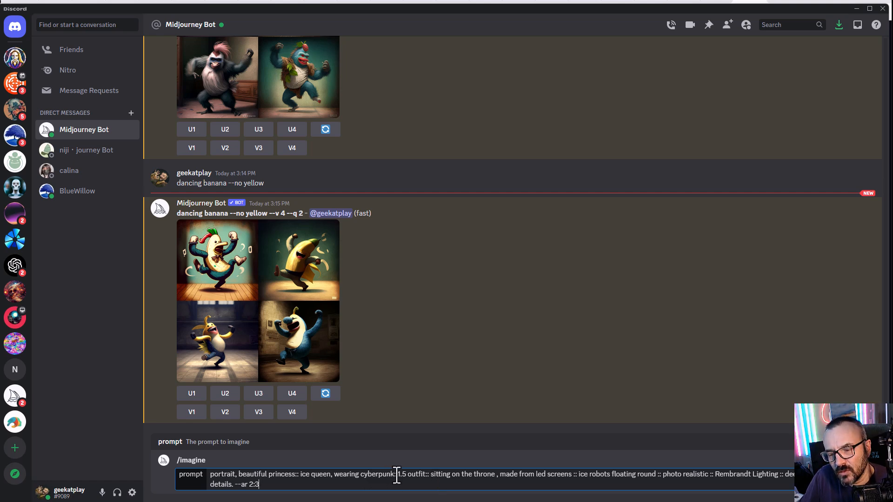
{"action": "left_click_drag", "start_coordinate": [395, 477], "coordinate": [406, 477]}
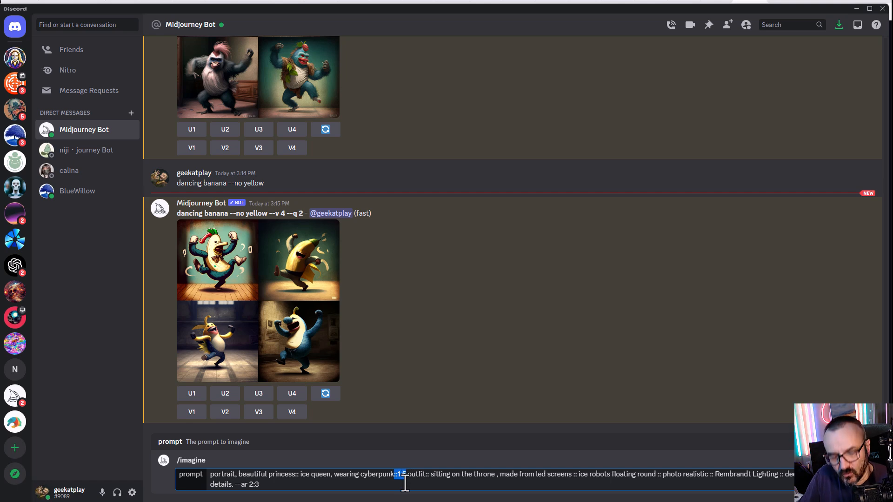
{"action": "key", "text": "BackSpace"}
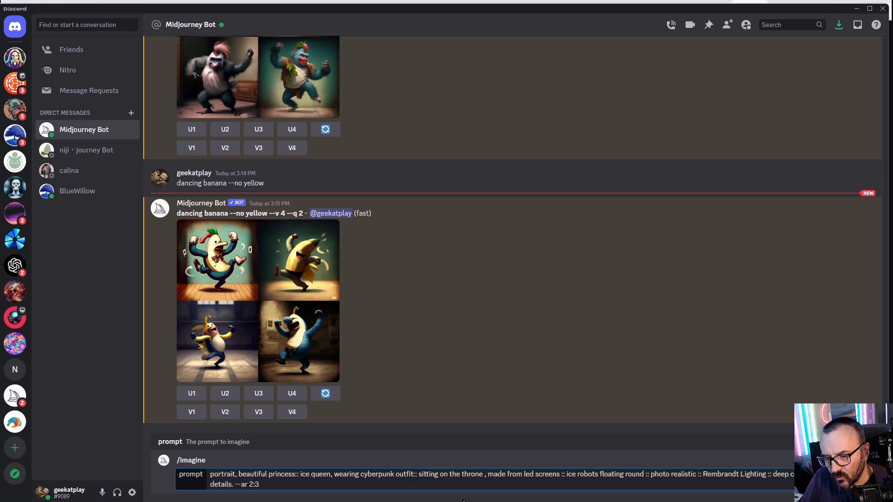
{"action": "type", "text": "1.5"}
{"action": "left_click", "coordinate": [361, 475]}
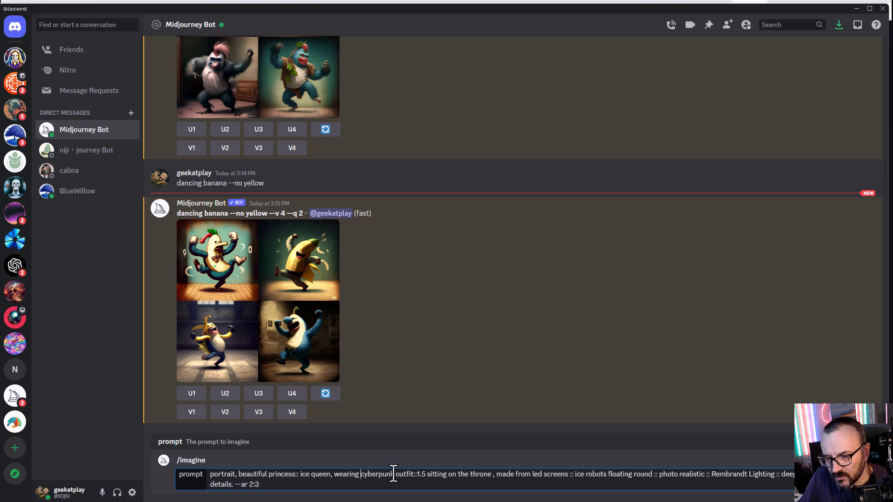
{"action": "type", "text": "'"}
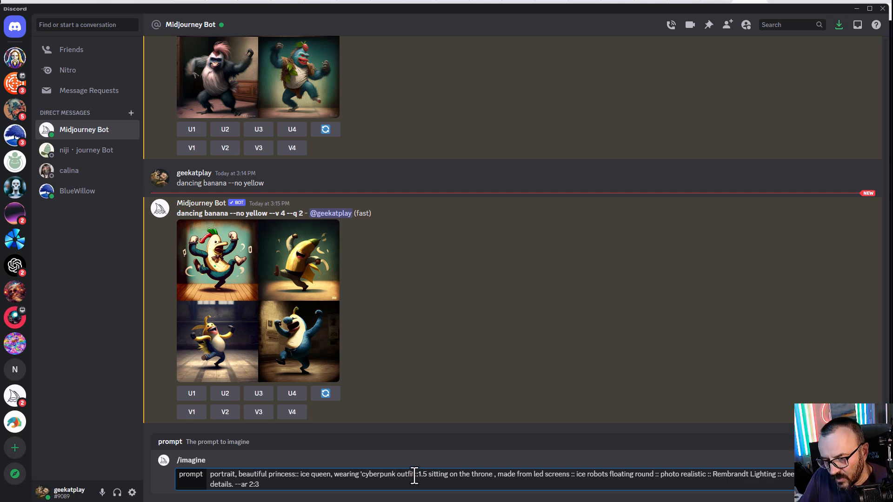
{"action": "type", "text": "'"}
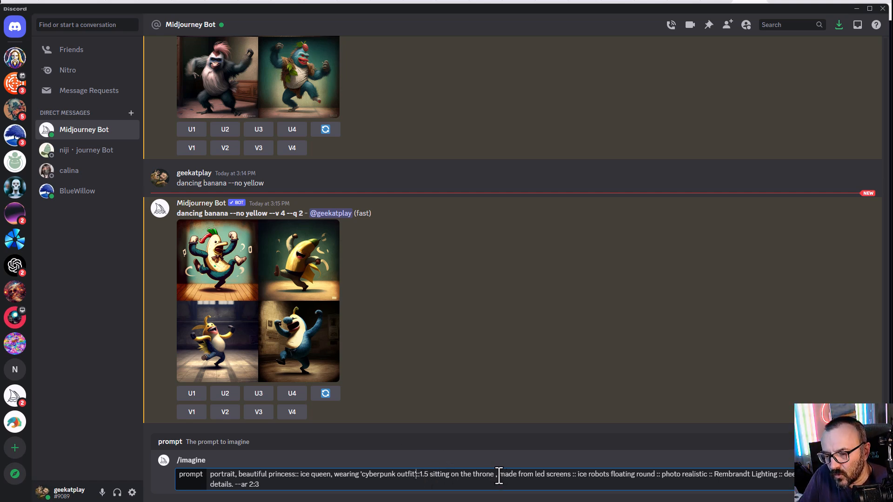
In the prompt, replace the comma after "throne" with a double colon, capitalize "LED" and weight "deep colors" as :: 1.2.
{"action": "left_click_drag", "start_coordinate": [494, 476], "coordinate": [498, 476]}
{"action": "type", "text": "::"}
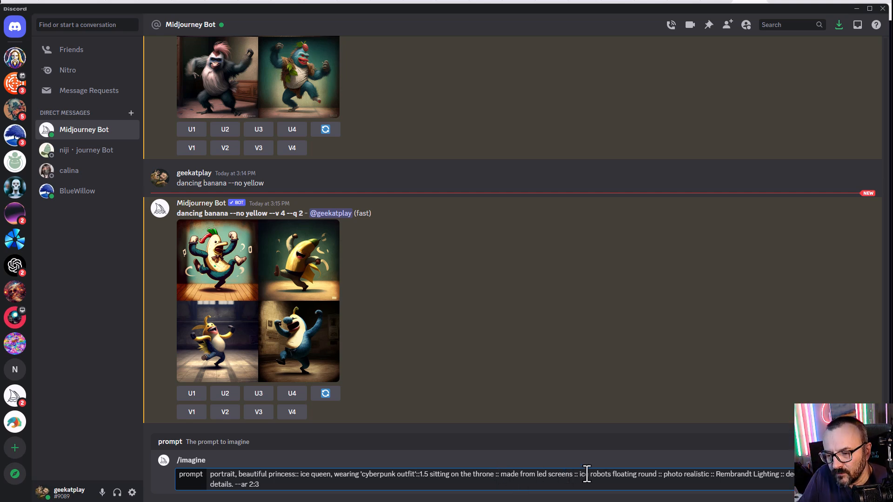
{"action": "left_click_drag", "start_coordinate": [538, 474], "coordinate": [548, 474]}
{"action": "type", "text": "LED"}
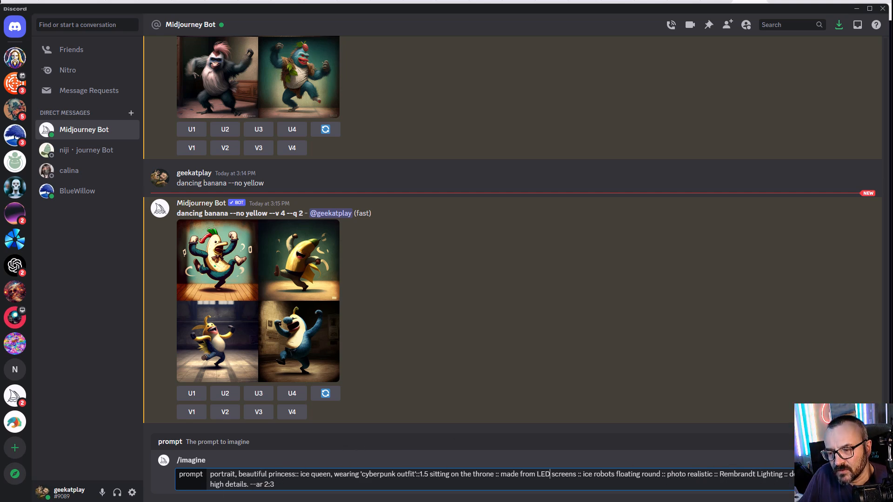
{"action": "type", "text": "colors."}
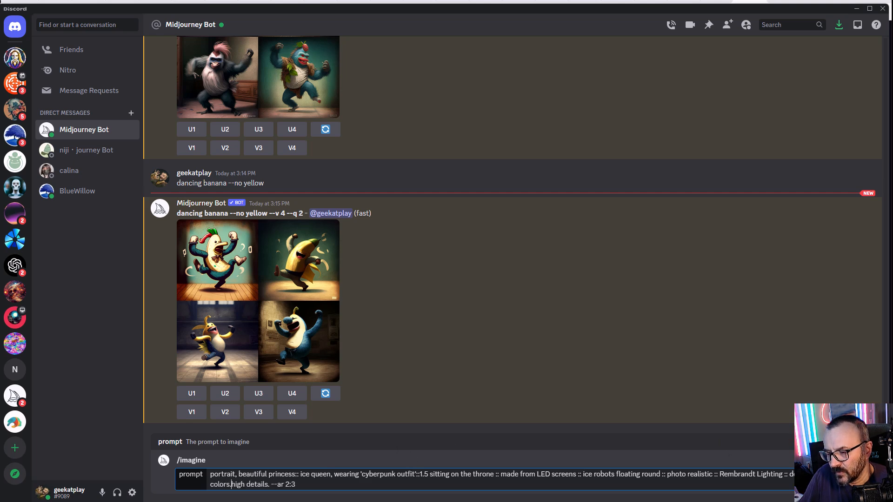
{"action": "key", "text": "BackSpace"}
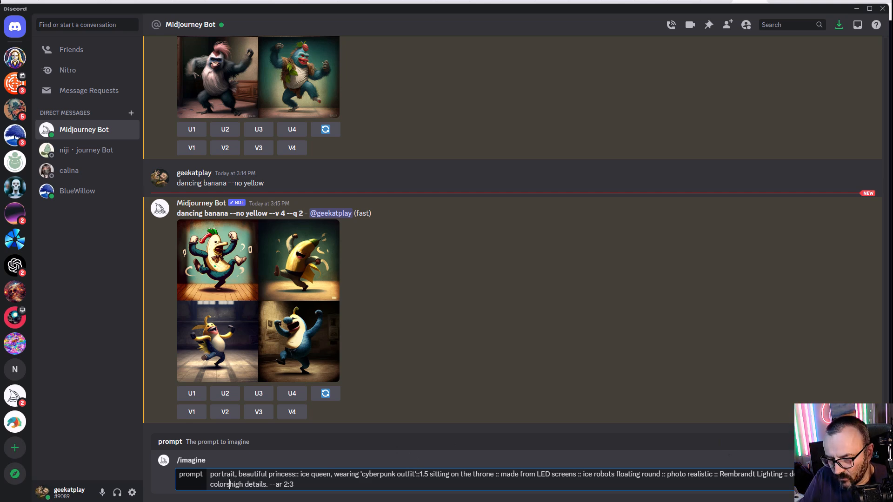
{"action": "type", "text": ":: d1.2"}
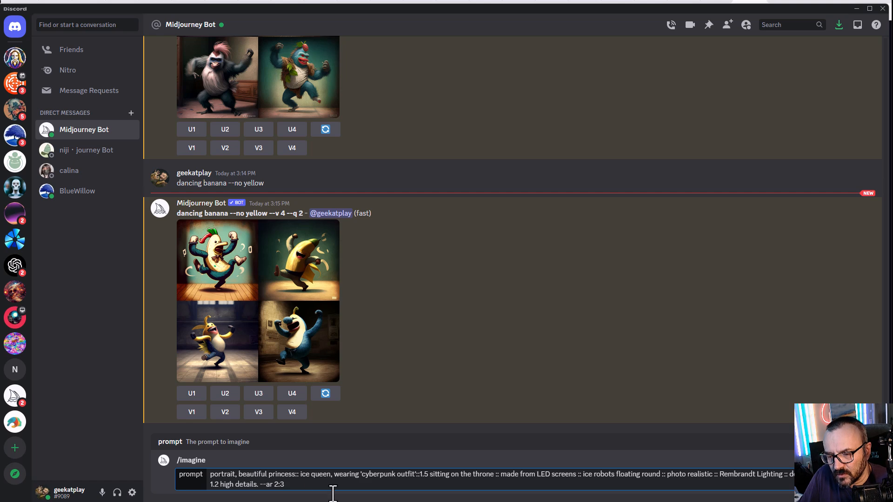
Add "red ball:: -0.5" before the --ar 2:3 parameter and submit the ice queen prompt.
{"action": "left_click", "coordinate": [259, 484]}
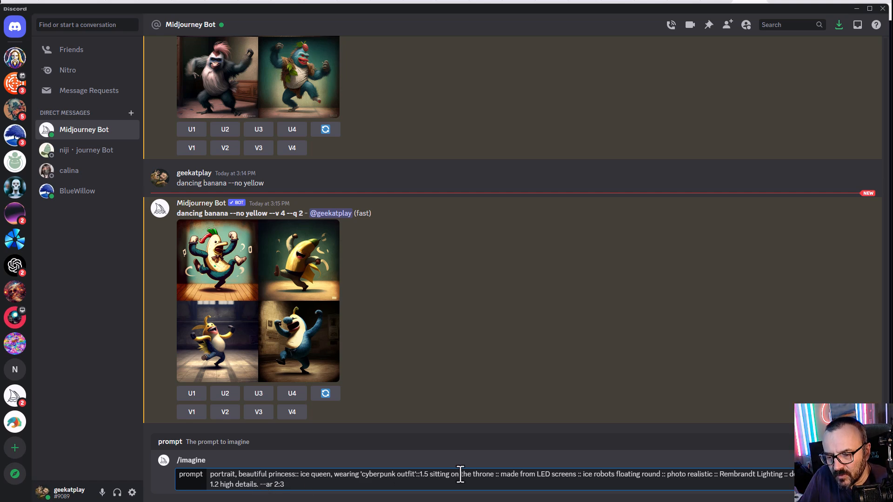
{"action": "type", "text": "red bal"}
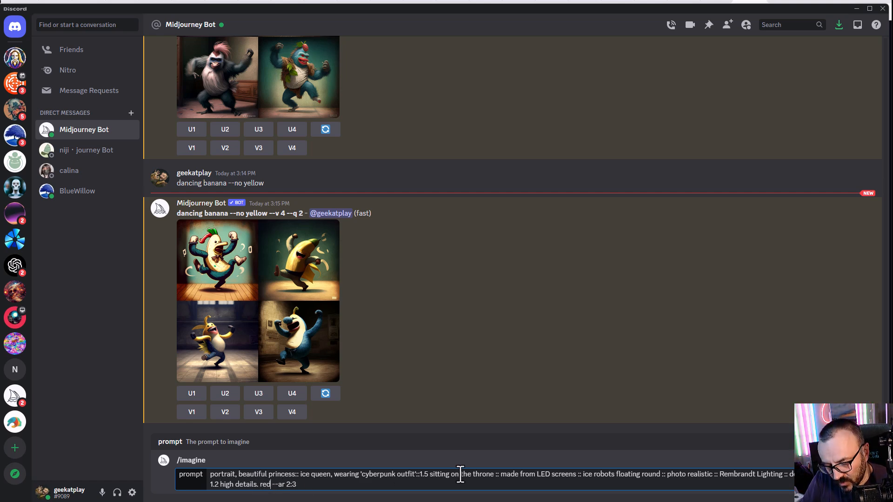
{"action": "type", "text": "l::"}
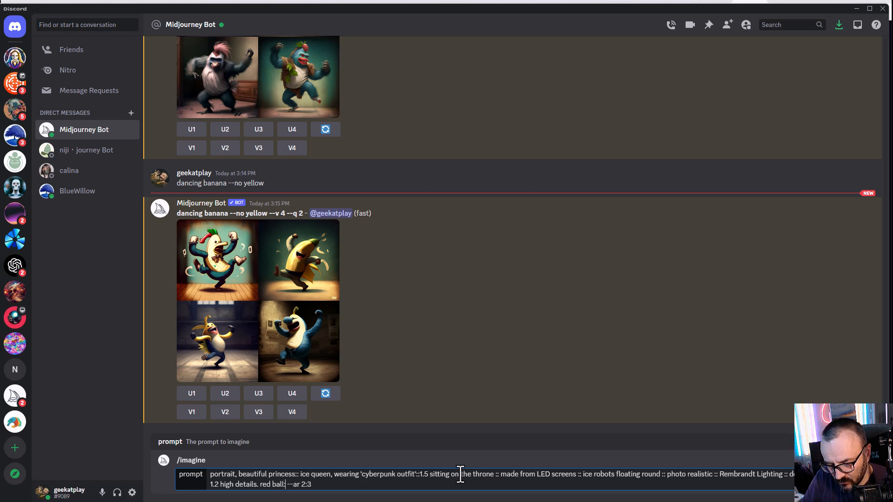
{"action": "type", "text": " -0."}
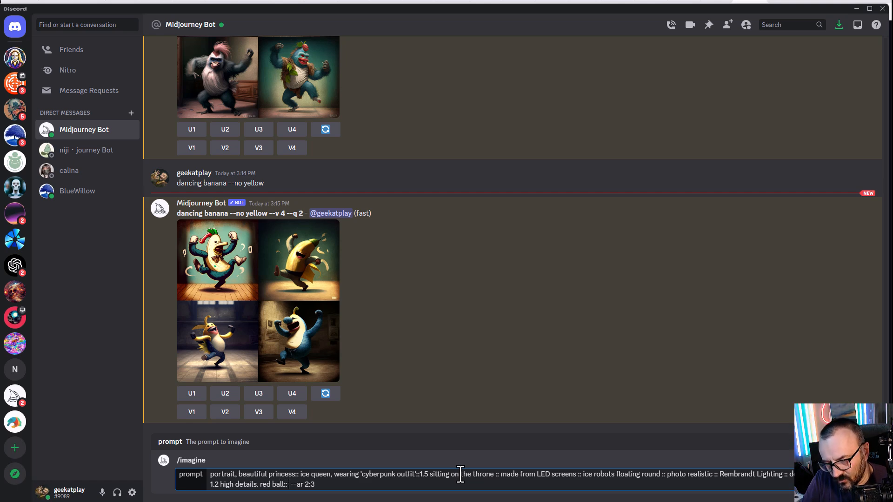
{"action": "type", "text": "5 -"}
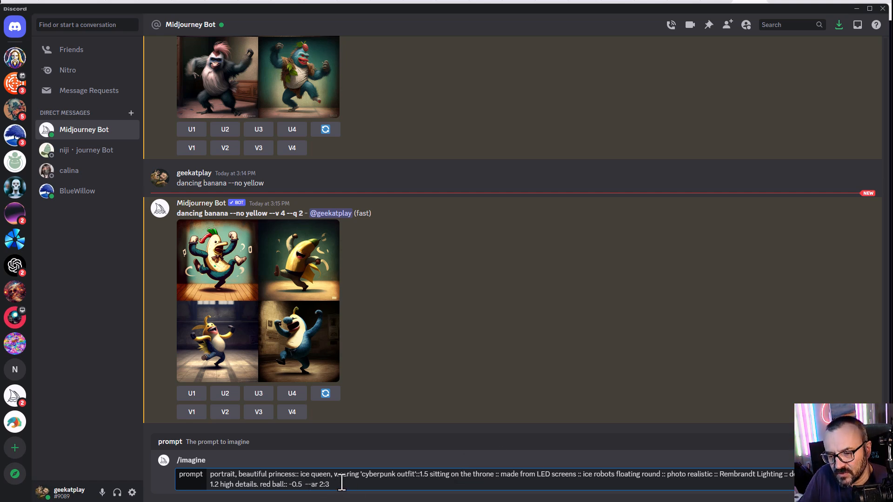
{"action": "left_click_drag", "start_coordinate": [341, 487], "coordinate": [312, 486]}
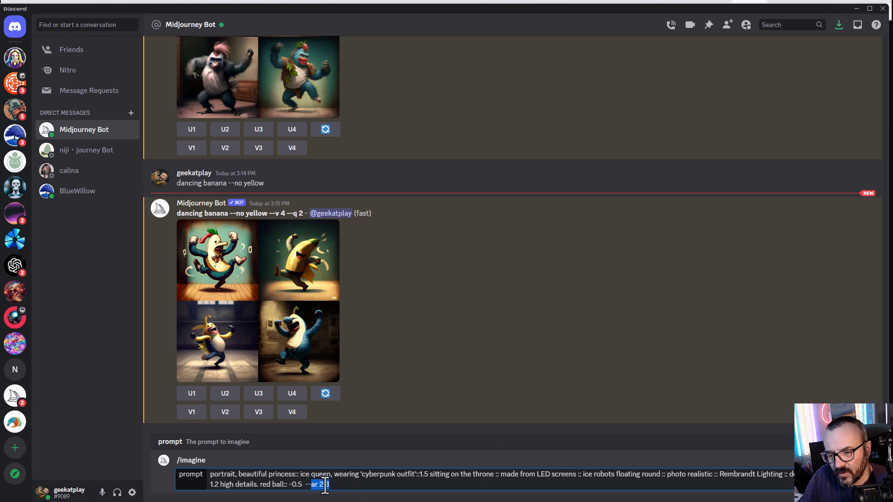
{"action": "left_click", "coordinate": [345, 486]}
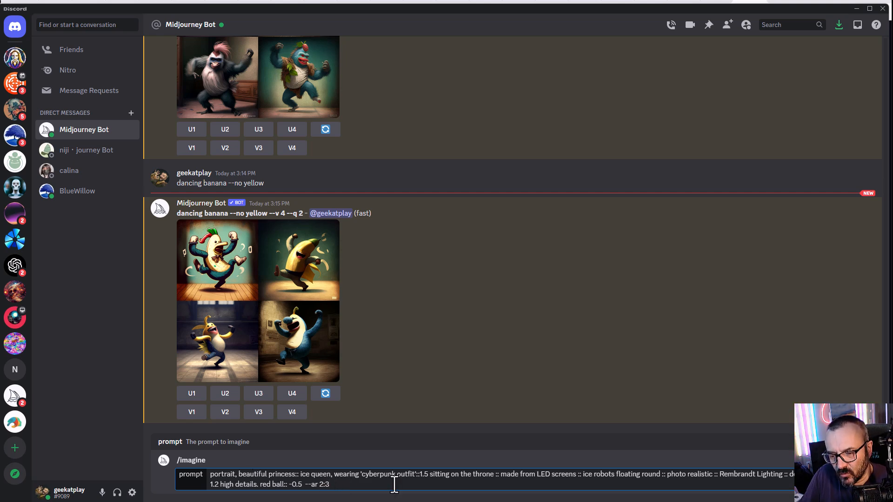
{"action": "key", "text": "Return"}
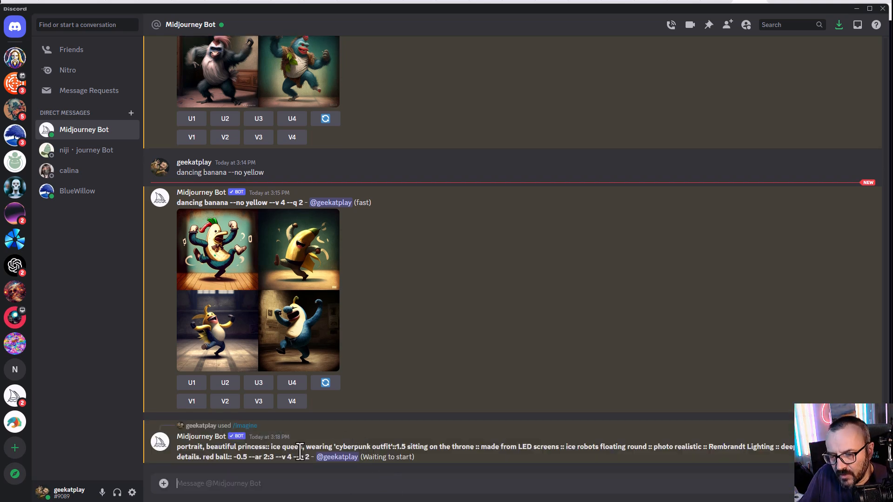
Copy the submitted ice queen prompt into a new /imagine command and set the weight of "beautiful princess" to 1.5.
{"action": "left_click_drag", "start_coordinate": [273, 457], "coordinate": [176, 450]}
{"action": "key", "text": "ctrl+c"}
{"action": "left_click", "coordinate": [267, 486]}
{"action": "type", "text": "/ima"}
{"action": "key", "text": "Tab"}
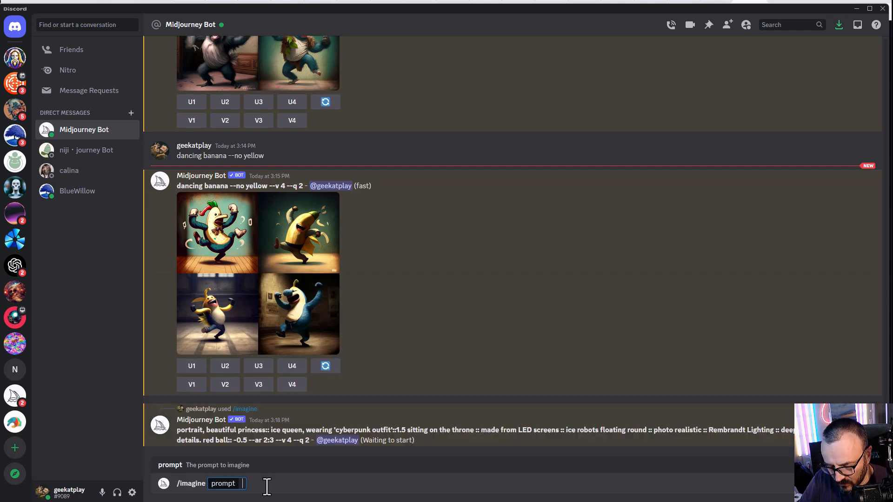
{"action": "key", "text": "ctrl+v"}
{"action": "left_click", "coordinate": [299, 475]}
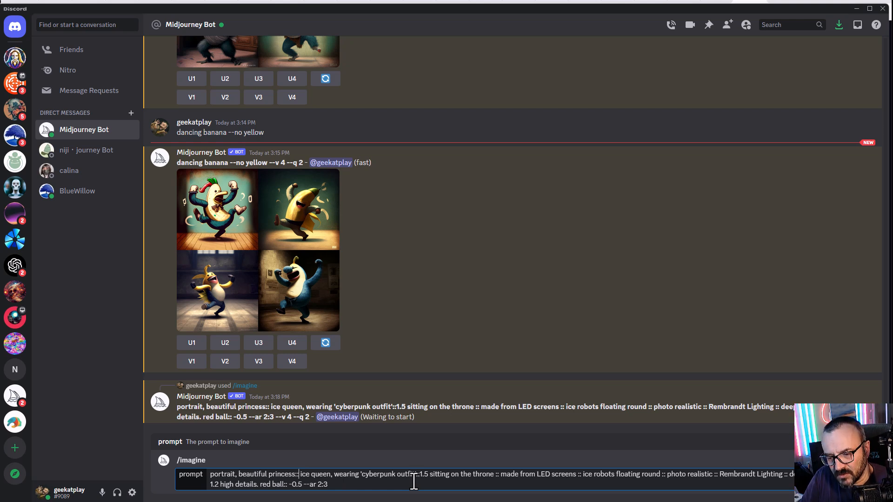
{"action": "type", "text": "1.5"}
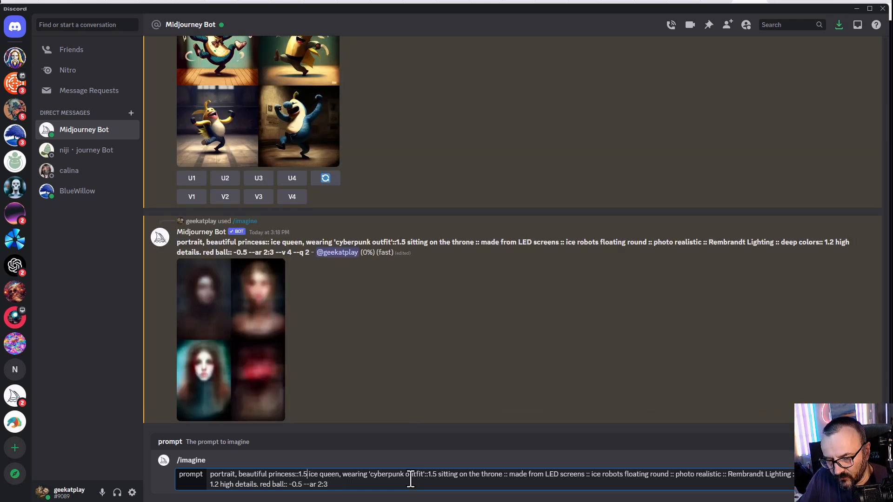
Submit the prompt with "beautiful princess" weighted 1.5, and paste the previous unweighted-princess ice queen prompt into a new /imagine command.
{"action": "key", "text": "Return"}
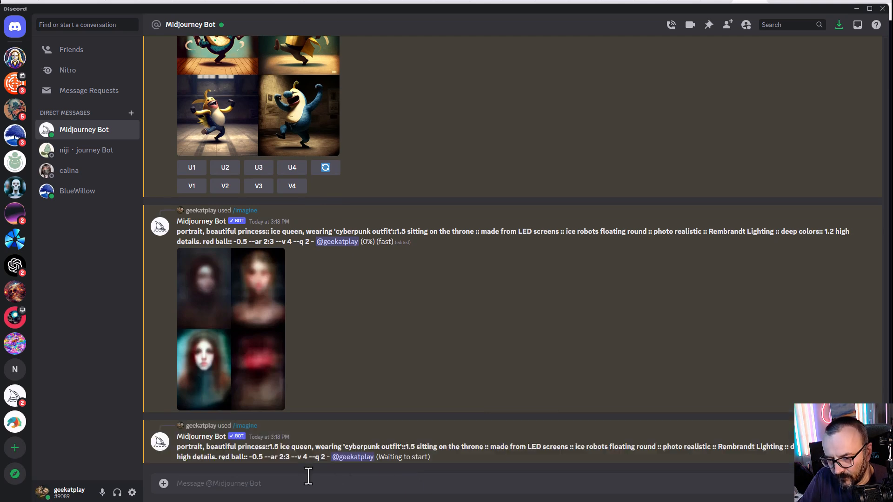
{"action": "type", "text": "/"}
{"action": "key", "text": "Tab"}
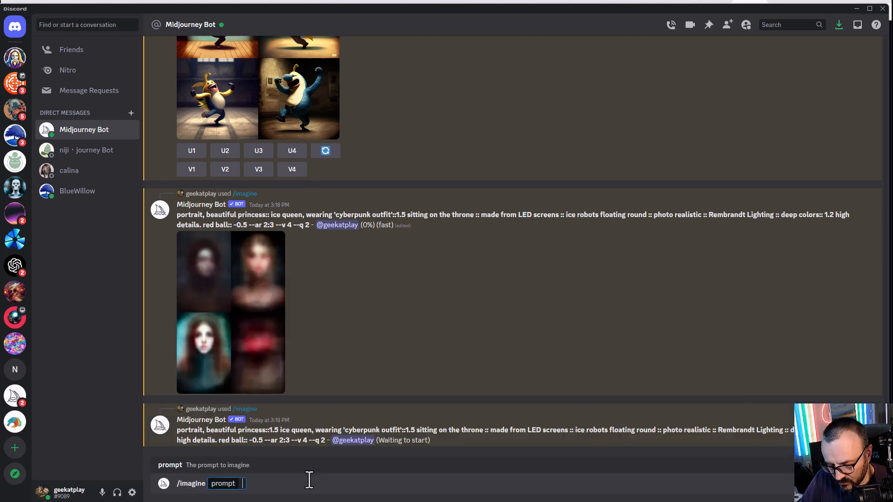
{"action": "type", "text": "portrait, beautiful princess:: ice queen, wearing 'cyberpunk outfit'::1.5 sitting on the throne :: made from LED screens :: ice robots floating round :: photo realistic :: Rembrandt Lighting :: deep colors:: 1.2 high details. red ball:: -0.5 --ar 2:3"}
Replace the comma after "ice queen" with the weight ::2, followed by a comma, and submit the prompt.
{"action": "left_click", "coordinate": [332, 474]}
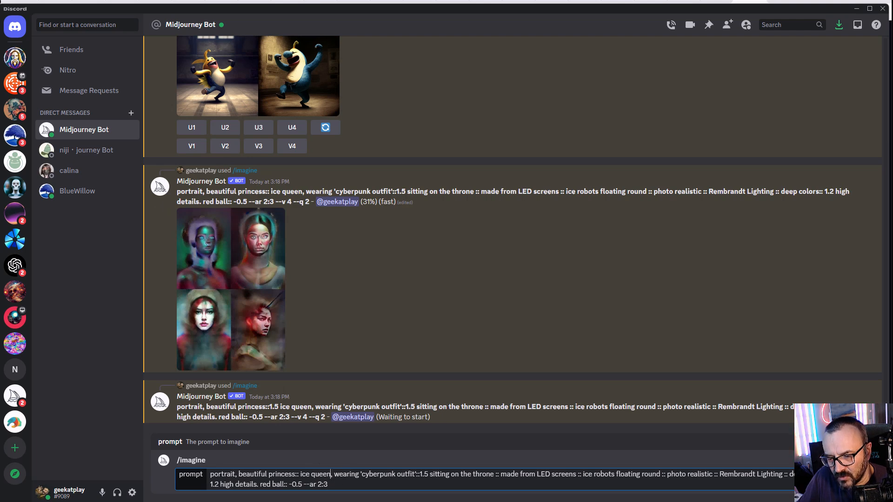
{"action": "key", "text": "BackSpace"}
{"action": "type", "text": "::2"}
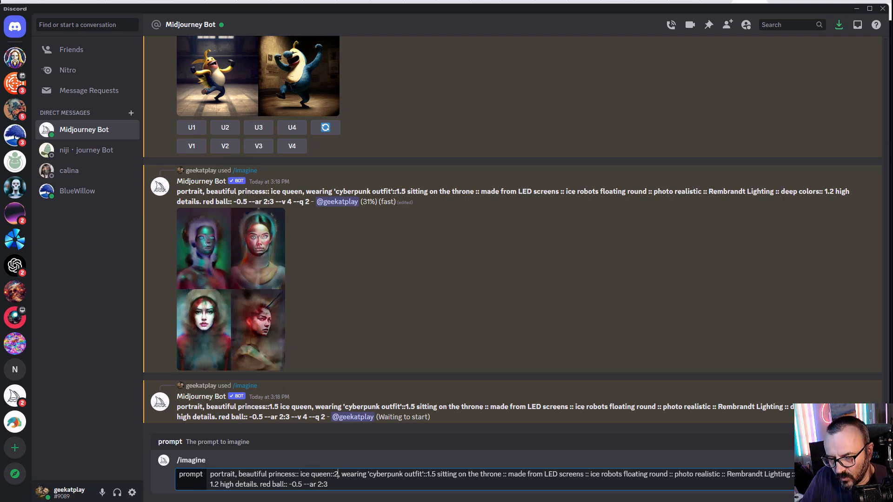
{"action": "left_click", "coordinate": [383, 486]}
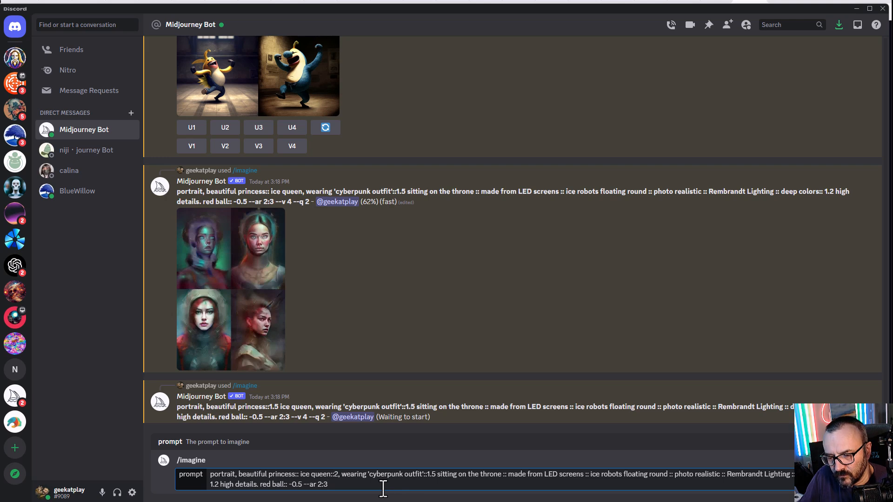
{"action": "key", "text": "Return"}
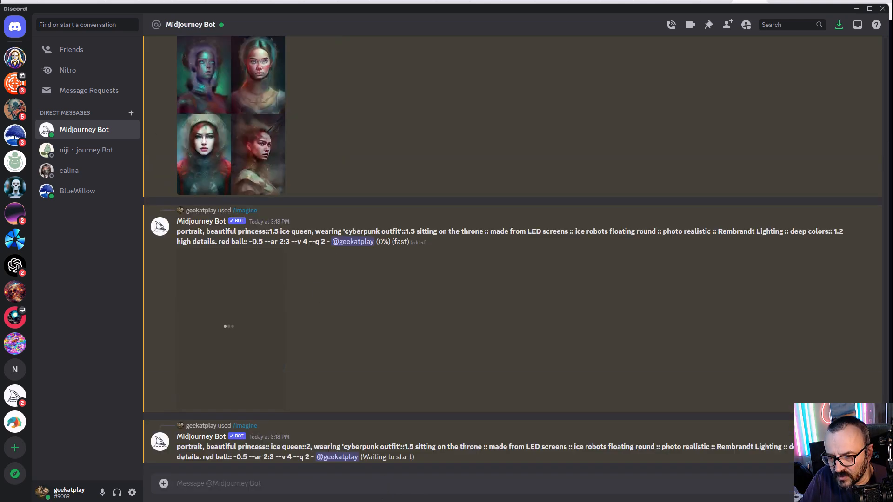
Switch to the Stable Diffusion web UI and look at its separate prompt and negative prompt fields.
{"action": "key", "text": "alt+Tab"}
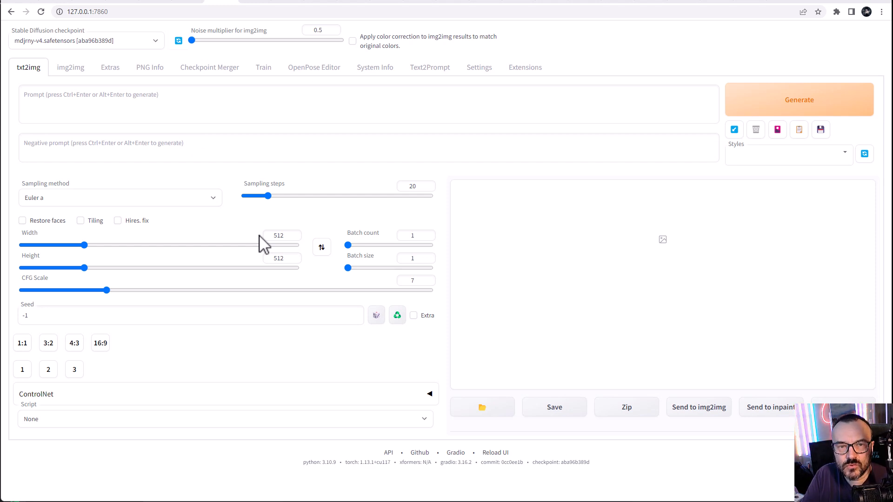
{"action": "left_click", "coordinate": [123, 101]}
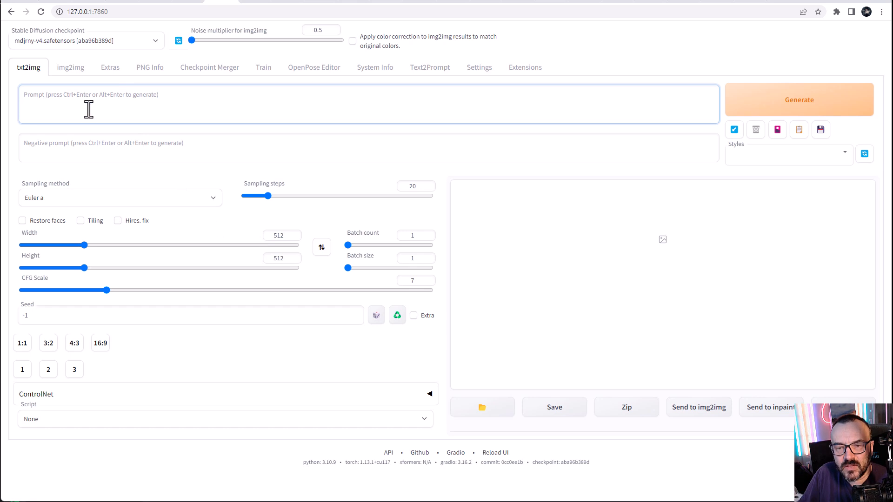
{"action": "left_click", "coordinate": [102, 150]}
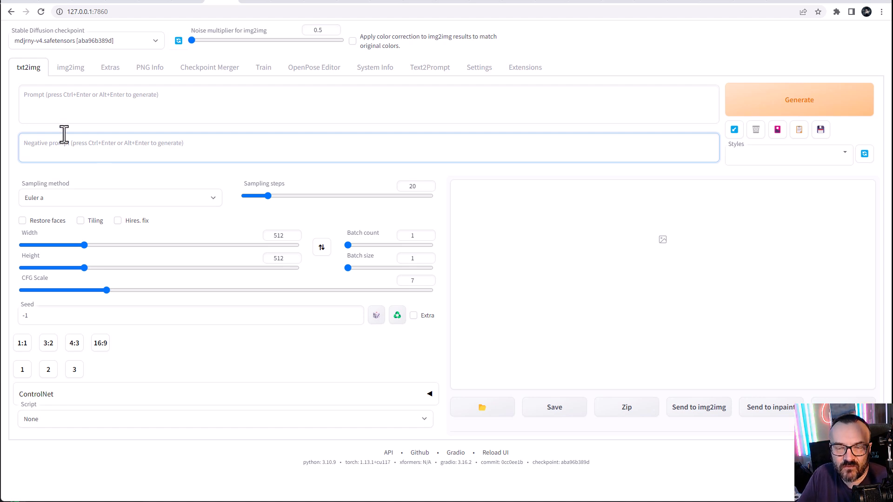
{"action": "left_click", "coordinate": [101, 92]}
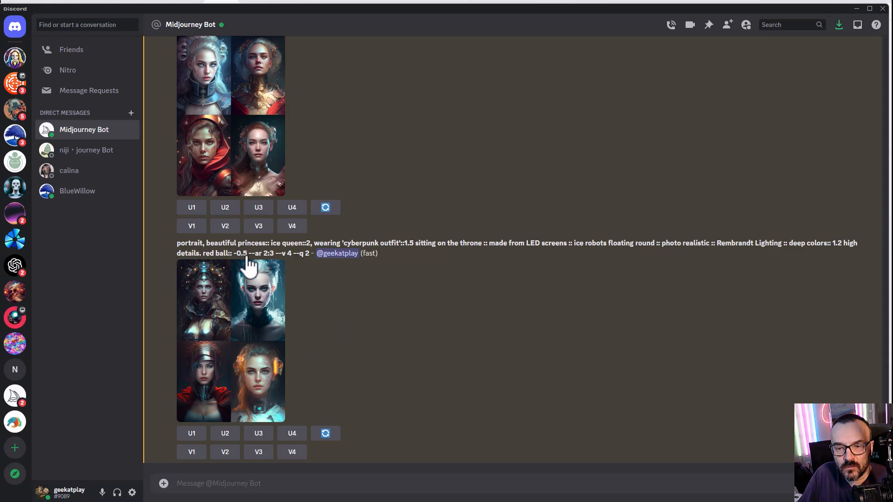
Return to Discord and view the enlarged image grid for the ice queen prompt that has no princess weight.
{"action": "left_click_drag", "start_coordinate": [403, 243], "coordinate": [416, 245]}
{"action": "left_click", "coordinate": [656, 247]}
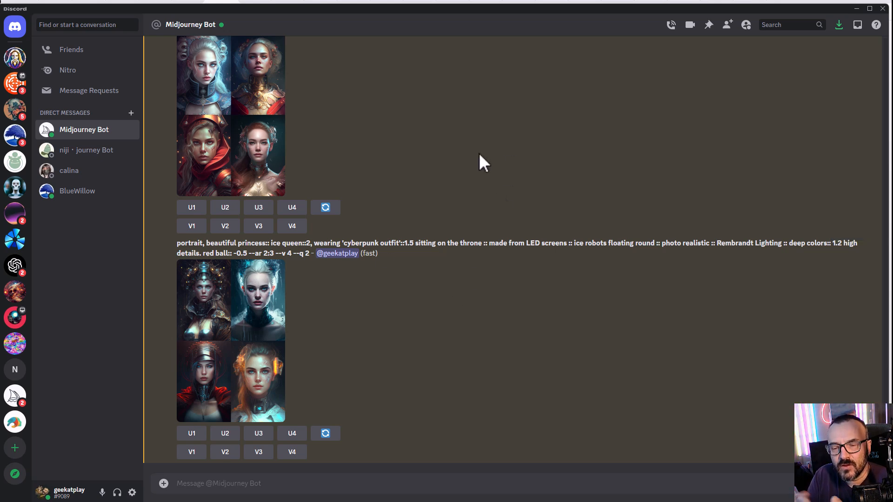
{"action": "scroll", "coordinate": [357, 269], "scroll_direction": "up", "scroll_amount": 4}
{"action": "scroll", "coordinate": [357, 269], "scroll_direction": "up", "scroll_amount": 3}
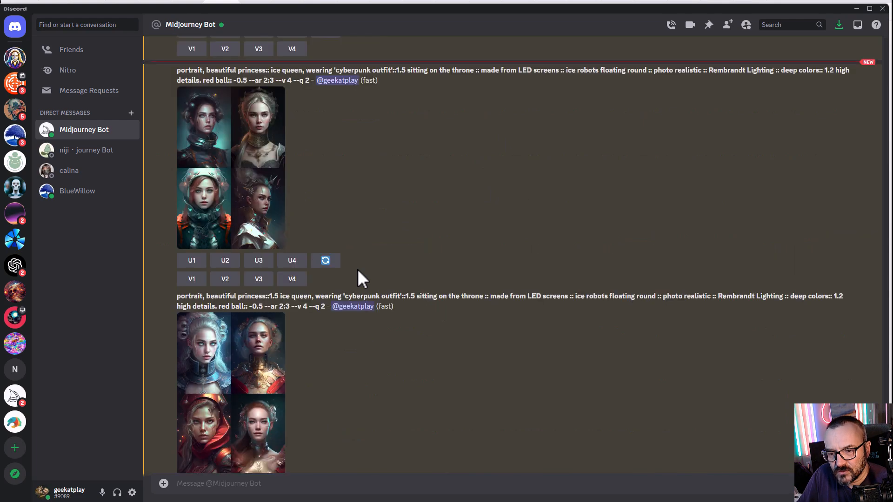
{"action": "left_click", "coordinate": [229, 153]}
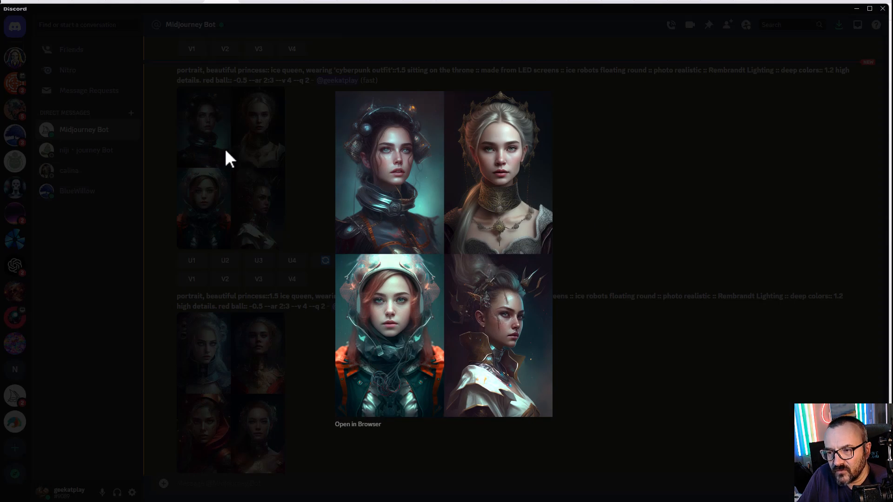
{"action": "left_click", "coordinate": [582, 186]}
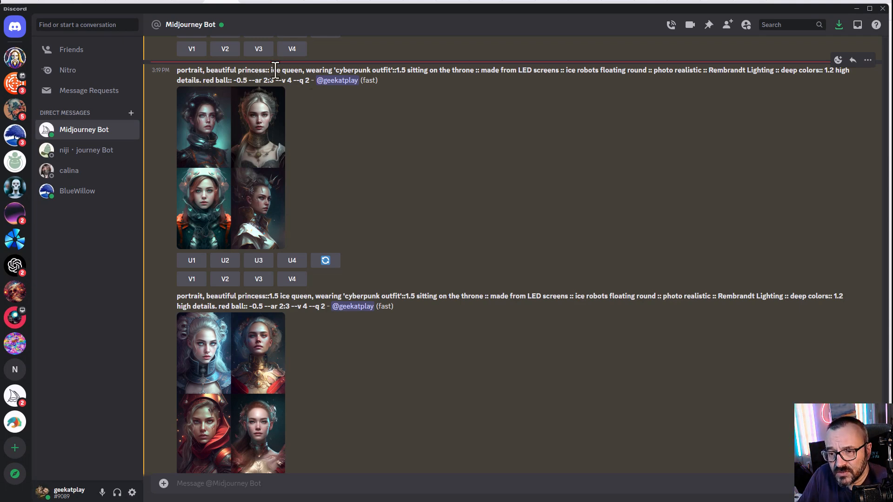
Compare the prompt part "ice queen, wearing 'cyberpunk outfit'::1.5" with the enlarged images of the same result.
{"action": "left_click_drag", "start_coordinate": [271, 70], "coordinate": [407, 68]}
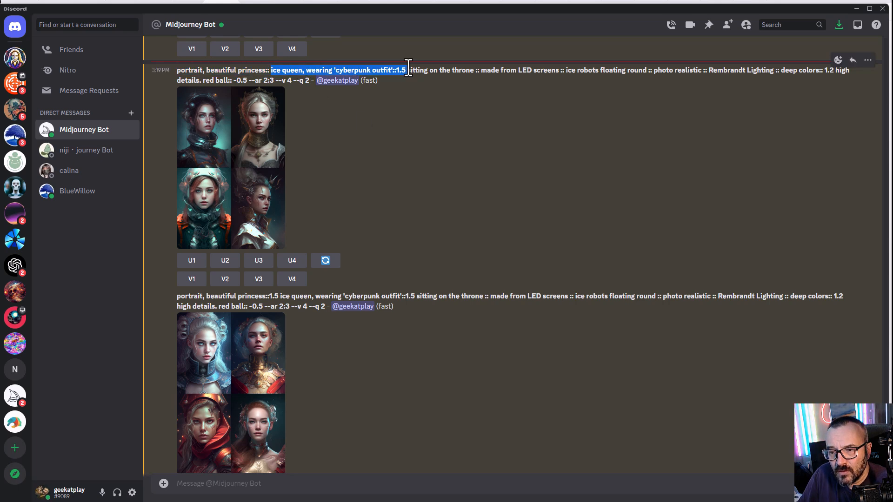
{"action": "left_click", "coordinate": [261, 174]}
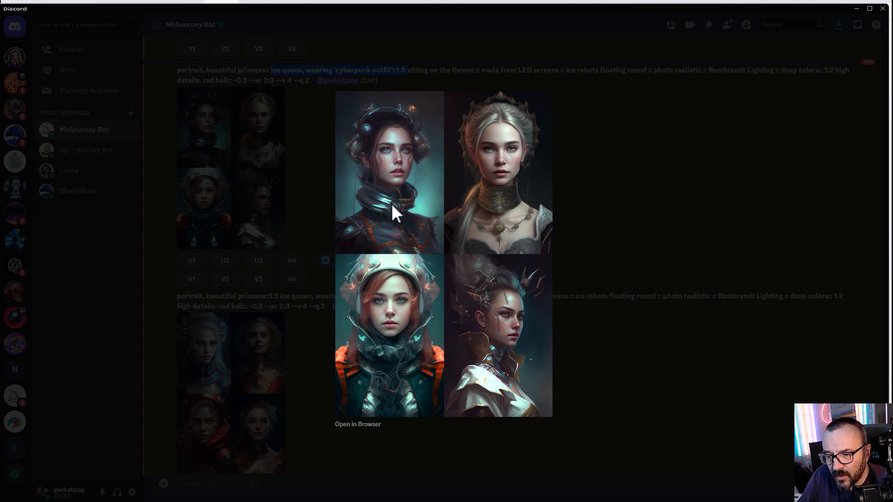
{"action": "left_click", "coordinate": [626, 195]}
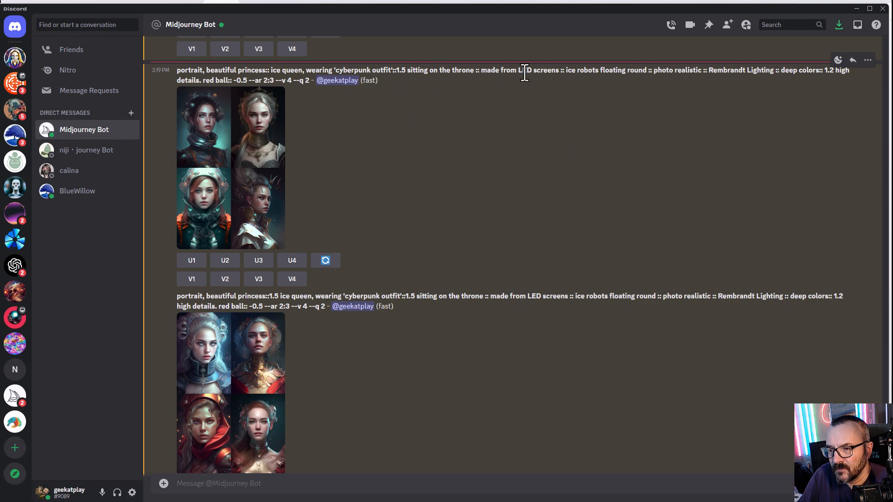
Examine the "sitting on the throne", "made from LED screens" and "red ball:: -0.5" parts of that prompt.
{"action": "left_click_drag", "start_coordinate": [438, 70], "coordinate": [572, 72]}
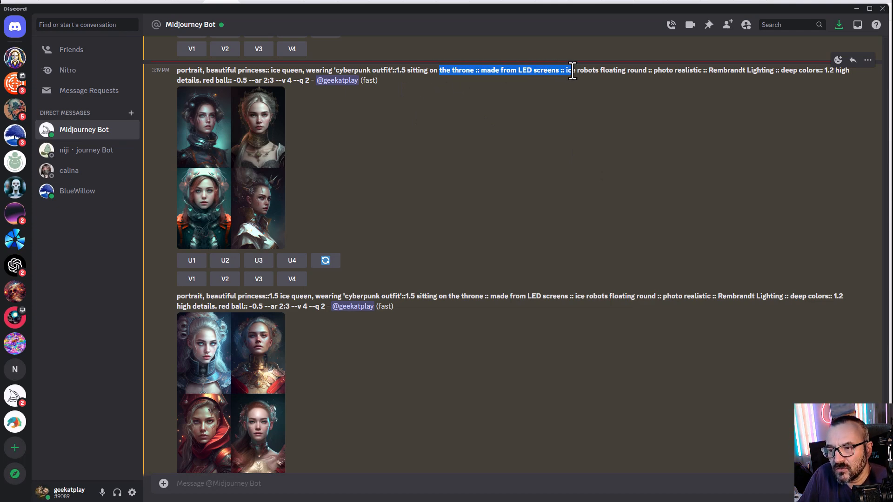
{"action": "left_click", "coordinate": [415, 69]}
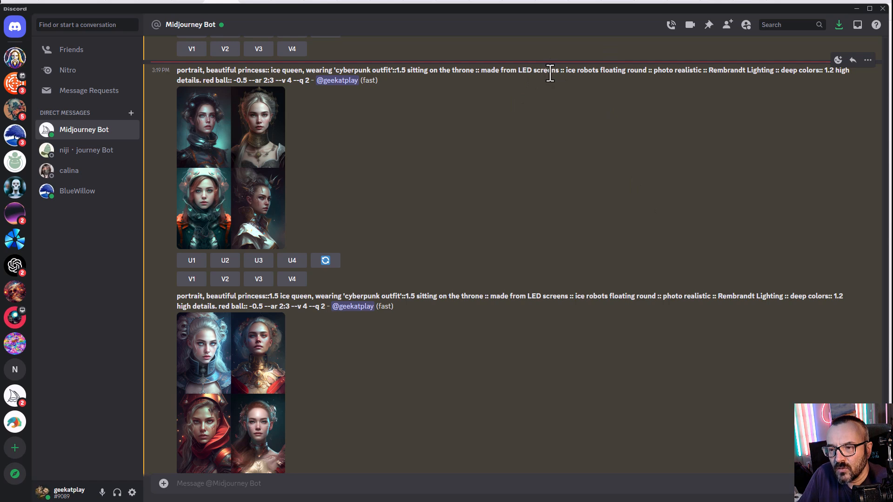
{"action": "left_click_drag", "start_coordinate": [479, 74], "coordinate": [560, 73]}
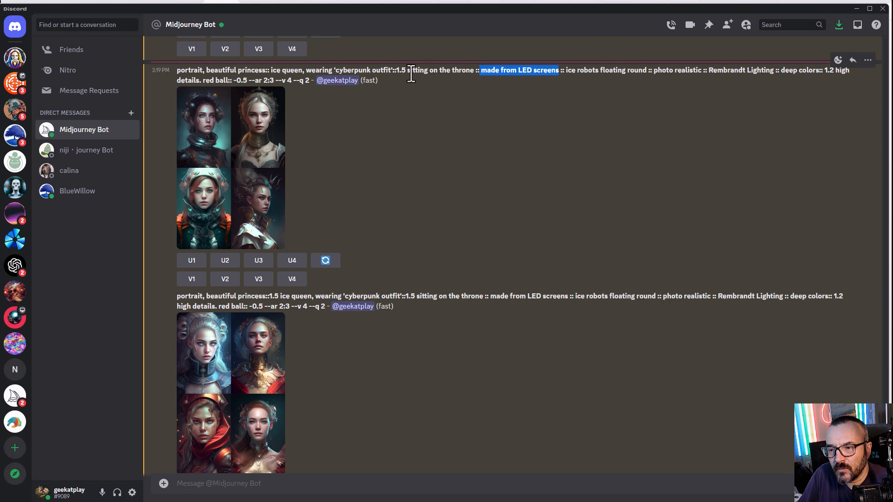
{"action": "left_click_drag", "start_coordinate": [411, 72], "coordinate": [476, 72]}
{"action": "left_click", "coordinate": [480, 74]}
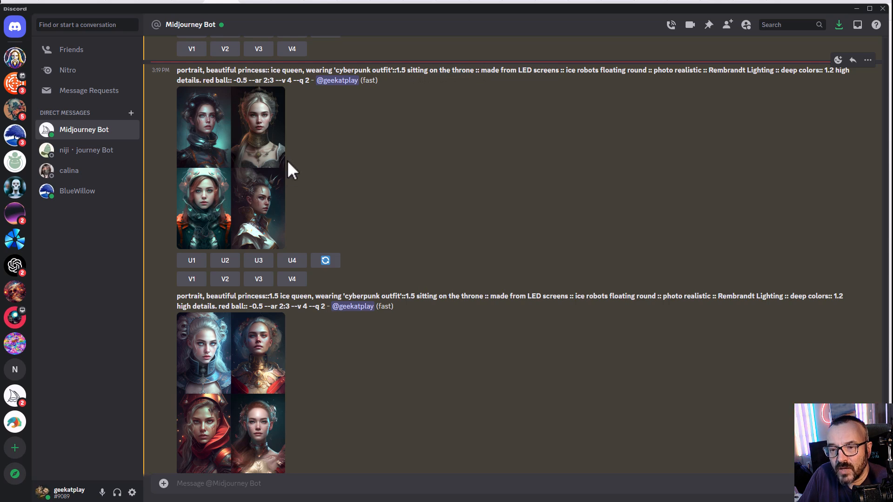
{"action": "left_click_drag", "start_coordinate": [203, 81], "coordinate": [251, 81]}
Examine the "beautiful princess::1.5" weight in the second prompt and view its enlarged image grid.
{"action": "scroll", "coordinate": [379, 192], "scroll_direction": "down", "scroll_amount": 3}
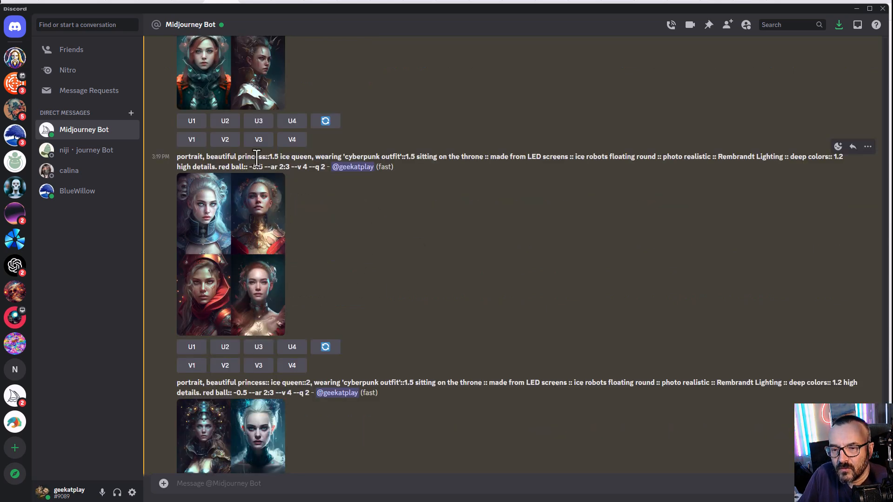
{"action": "left_click_drag", "start_coordinate": [279, 157], "coordinate": [205, 156]}
{"action": "left_click", "coordinate": [227, 230]}
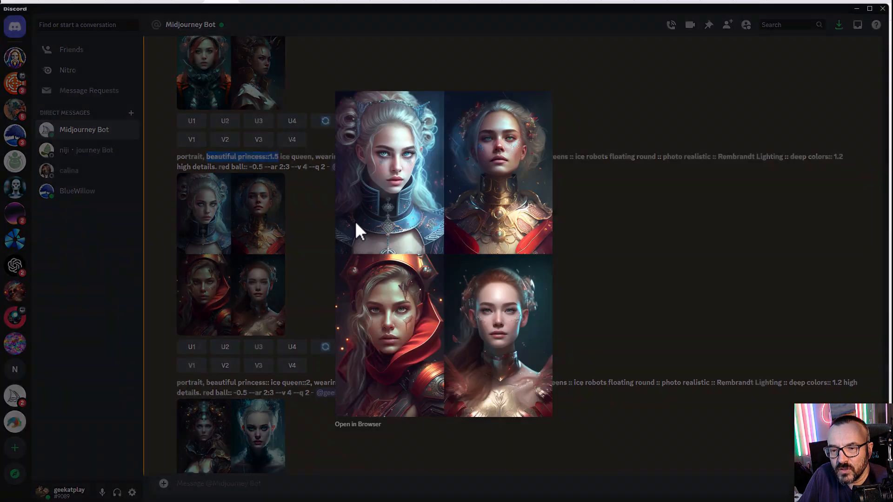
{"action": "left_click", "coordinate": [627, 220]}
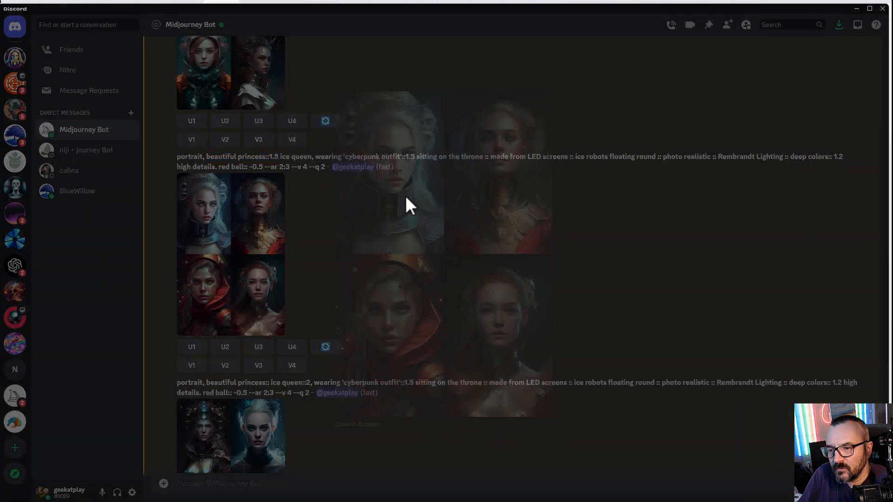
Compare the enlarged grid of the prompt without a princess weight with the grid of the princess::1.5 prompt.
{"action": "scroll", "coordinate": [357, 198], "scroll_direction": "up", "scroll_amount": 3}
{"action": "left_click", "coordinate": [260, 156]}
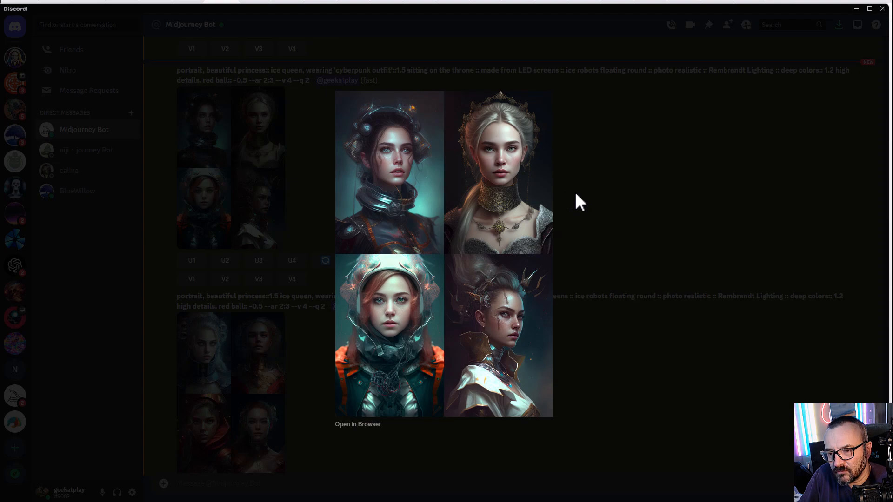
{"action": "left_click", "coordinate": [575, 191]}
{"action": "scroll", "coordinate": [274, 256], "scroll_direction": "down", "scroll_amount": 3}
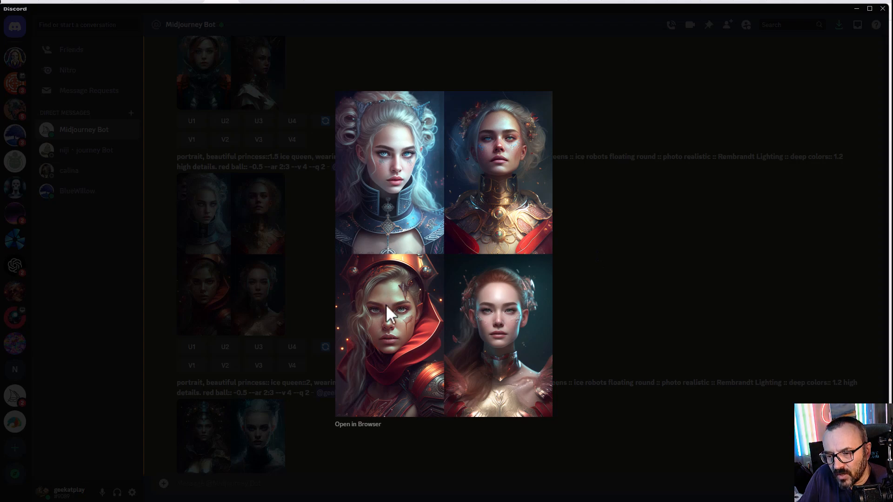
{"action": "left_click", "coordinate": [607, 247]}
View the enlarged image grid generated by the "ice queen::2" prompt.
{"action": "scroll", "coordinate": [287, 224], "scroll_direction": "down", "scroll_amount": 3}
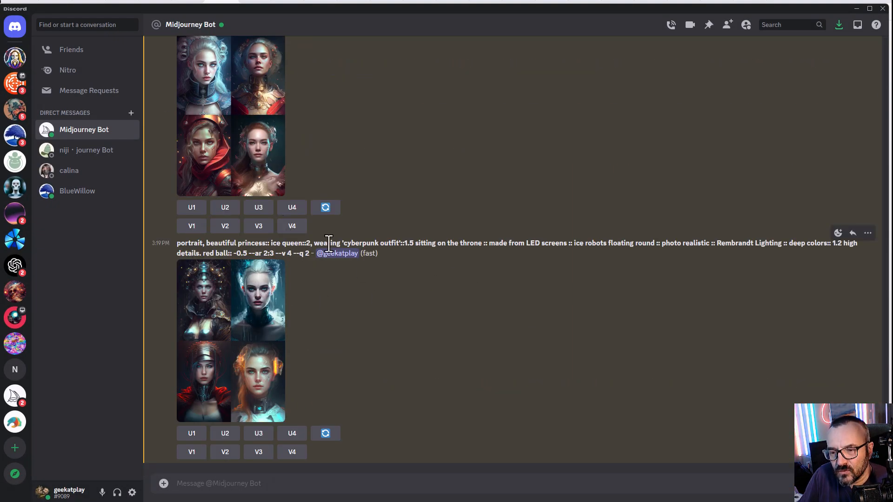
{"action": "left_click", "coordinate": [256, 331]}
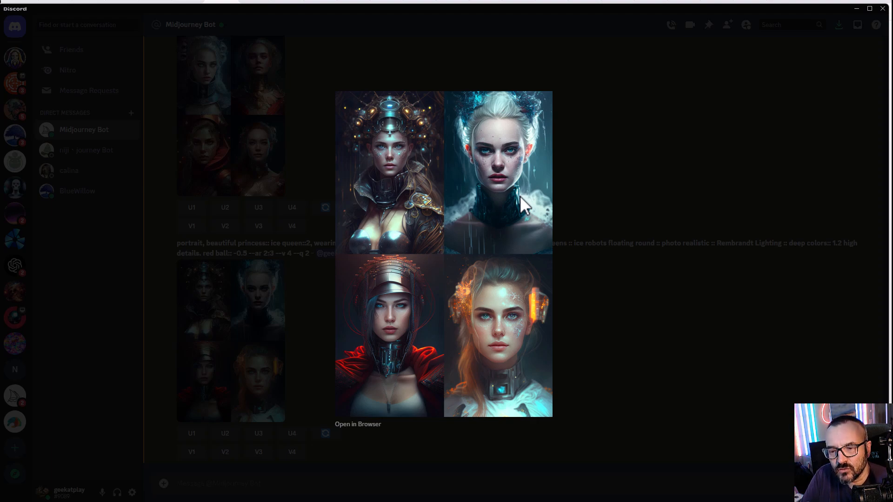
{"action": "left_click", "coordinate": [644, 313]}
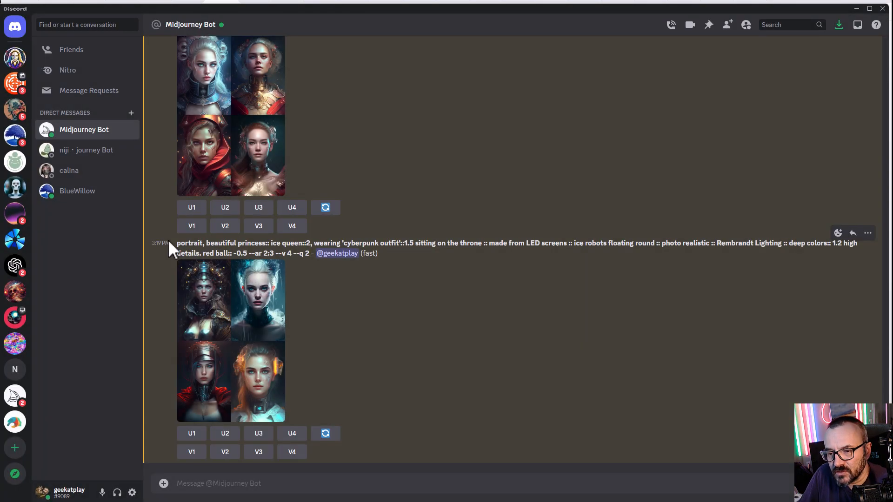
Copy the "ice queen::2" prompt up to --ar 2:3 and paste it into a new /imagine command.
{"action": "left_click_drag", "start_coordinate": [177, 243], "coordinate": [331, 487]}
{"action": "key", "text": "ctrl+c"}
{"action": "left_click", "coordinate": [297, 484]}
{"action": "type", "text": "/ima"}
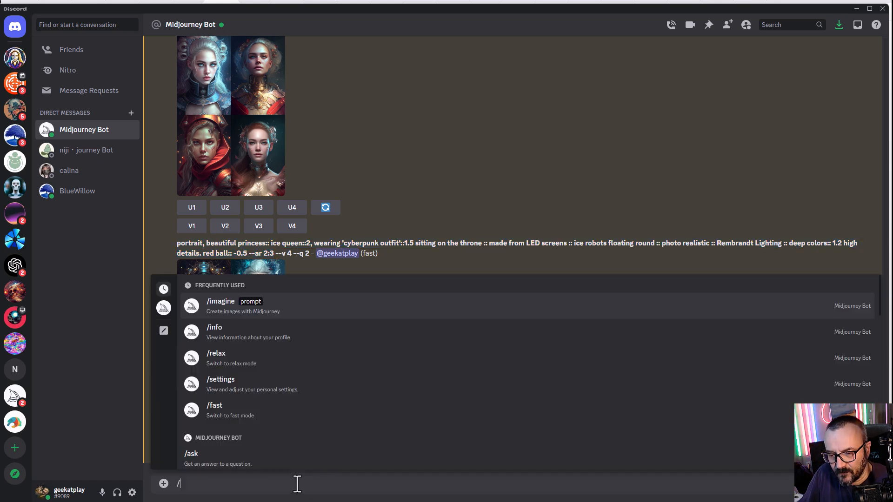
{"action": "key", "text": "Tab"}
{"action": "key", "text": "ctrl+v"}
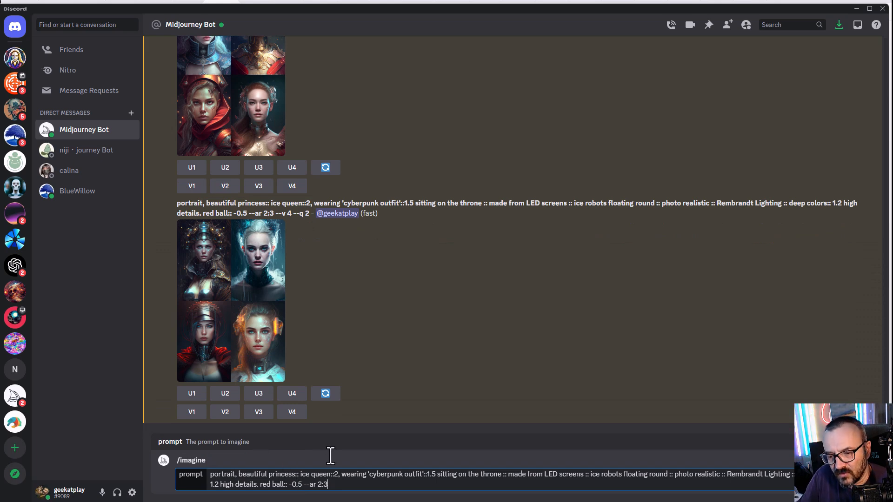
Set the weight of "ice queen" to 1.2 in the pasted prompt.
{"action": "left_click", "coordinate": [338, 475]}
{"action": "key", "text": "BackSpace"}
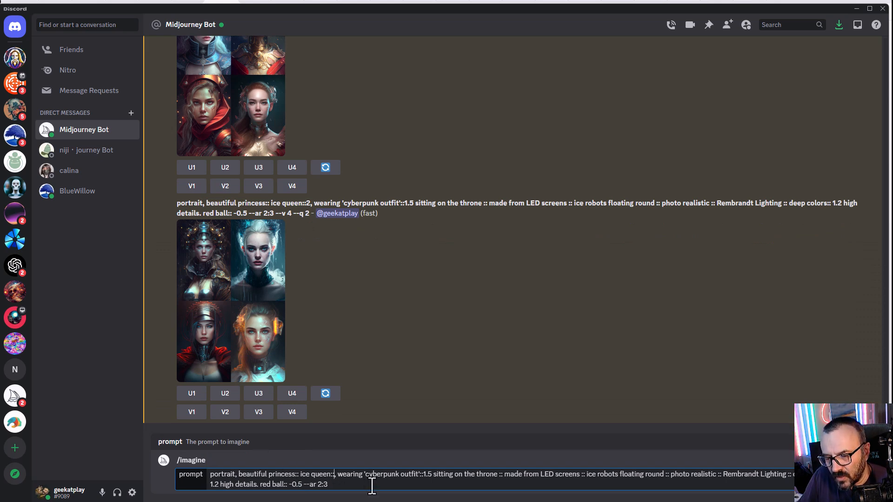
{"action": "type", "text": "1.2"}
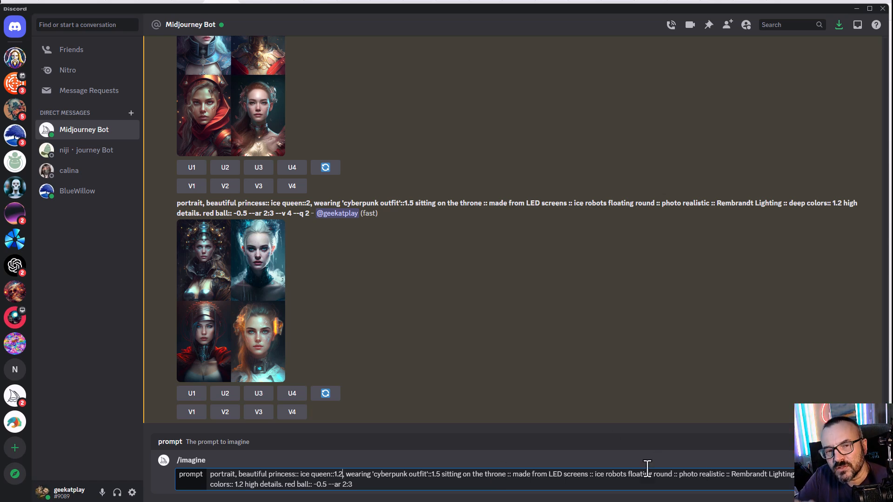
Give the "sitting on the throne" part of the prompt a weight of 3 and dismiss the emoji suggestions.
{"action": "left_click", "coordinate": [510, 475]}
{"action": "type", "text": "2"}
{"action": "key", "text": "BackSpace"}
{"action": "type", "text": "3"}
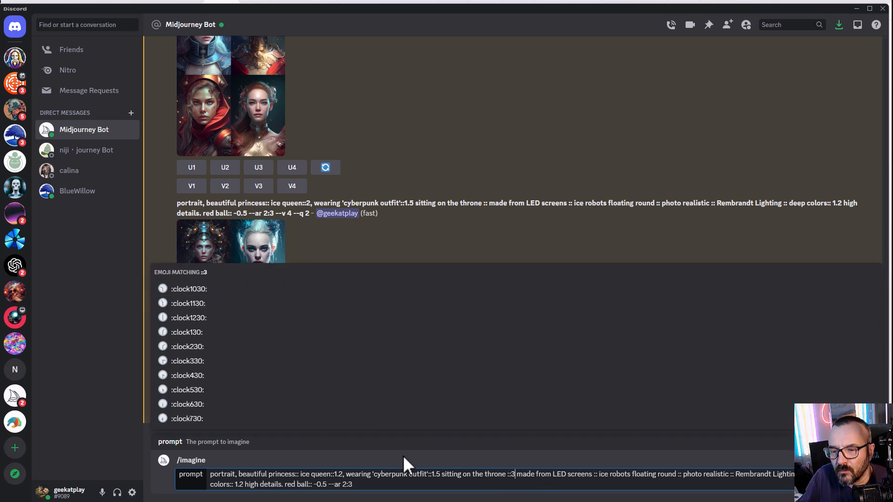
{"action": "left_click", "coordinate": [537, 465]}
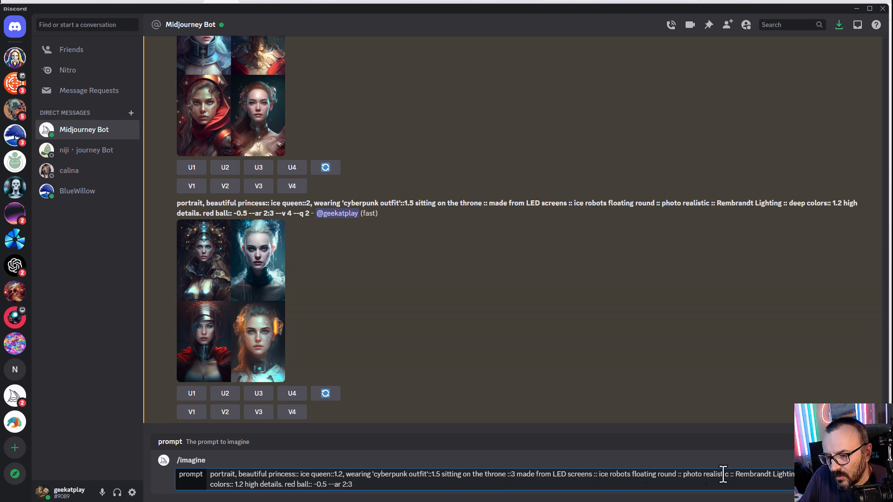
Set the weights of "made from LED screens" to 1.2 and "ice robots floating round" to -0.5, and submit the prompt.
{"action": "left_click", "coordinate": [596, 476]}
{"action": "type", "text": "1.2"}
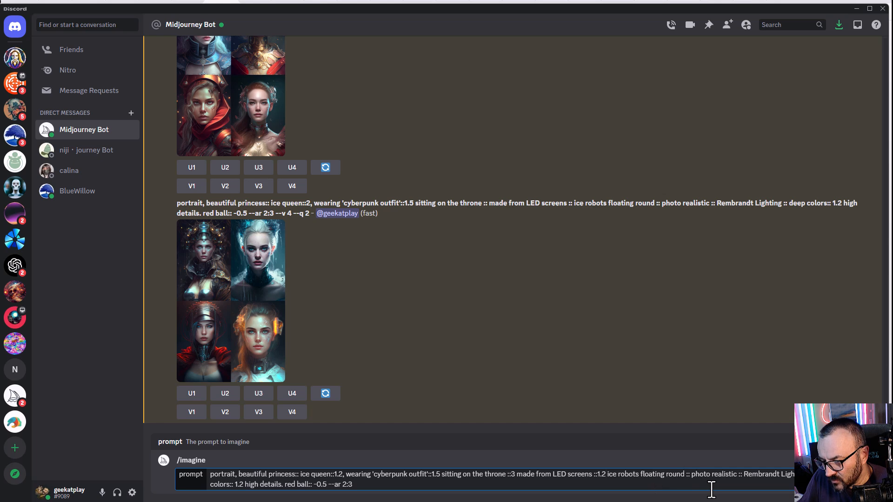
{"action": "type", "text": "-0."}
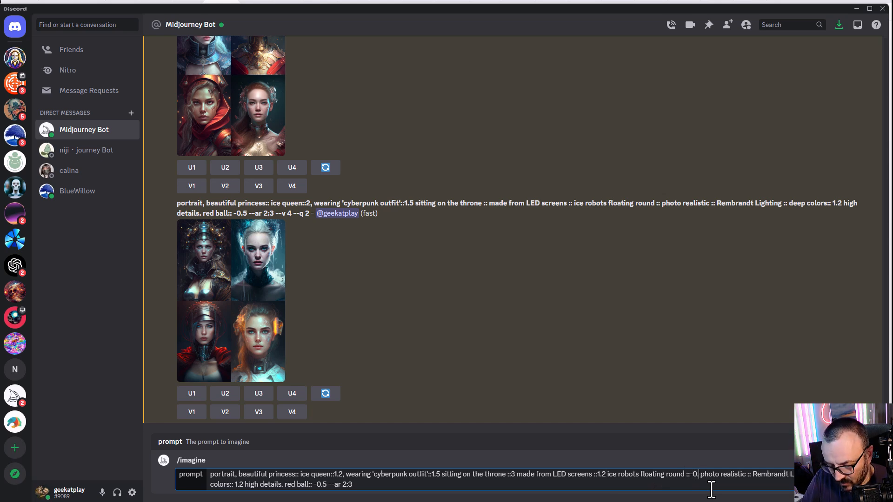
{"action": "type", "text": "5"}
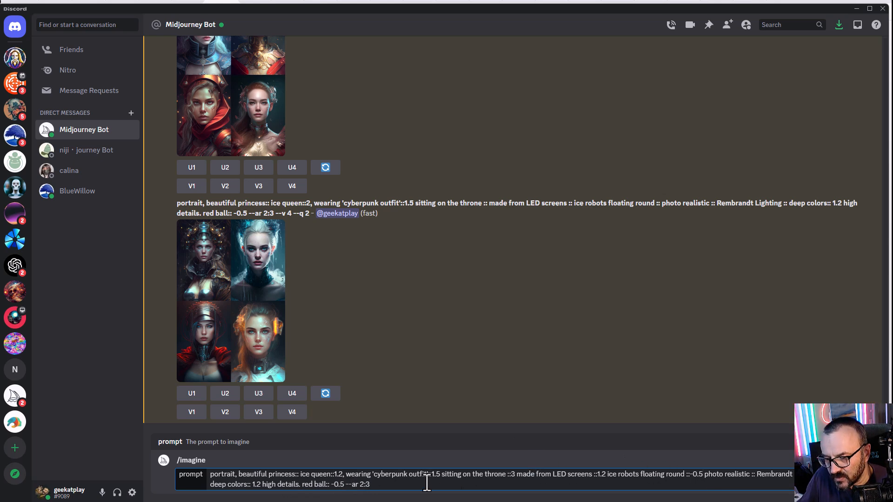
{"action": "key", "text": "Return"}
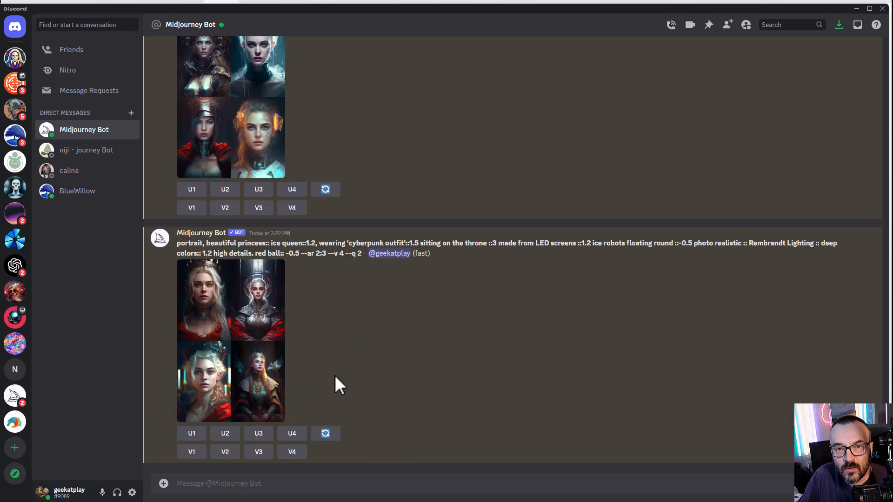
Compare the enlarged image grid of the "ice queen::2" prompt with the grid from the newly reweighted throne prompt.
{"action": "left_click", "coordinate": [263, 69]}
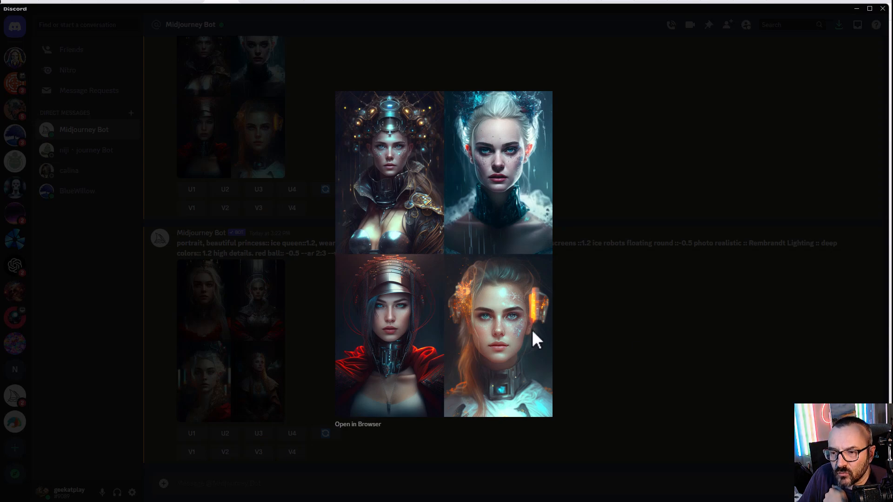
{"action": "left_click", "coordinate": [297, 344]}
{"action": "left_click", "coordinate": [245, 347]}
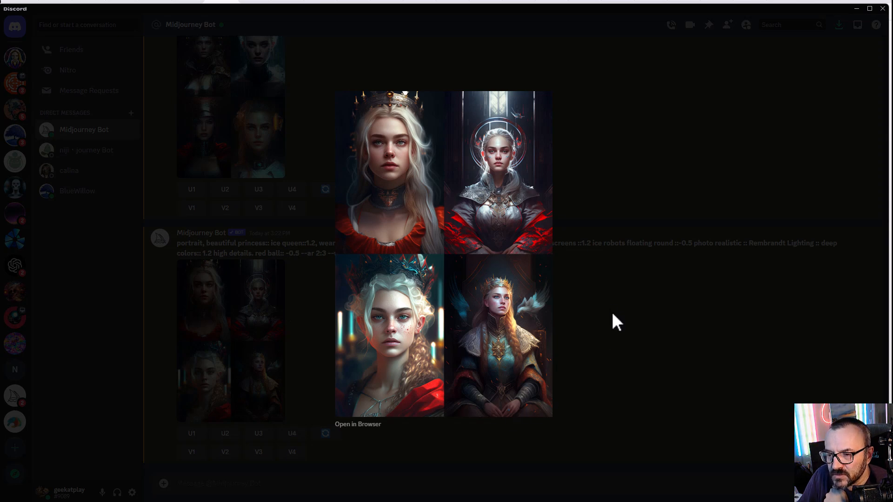
{"action": "left_click", "coordinate": [603, 356]}
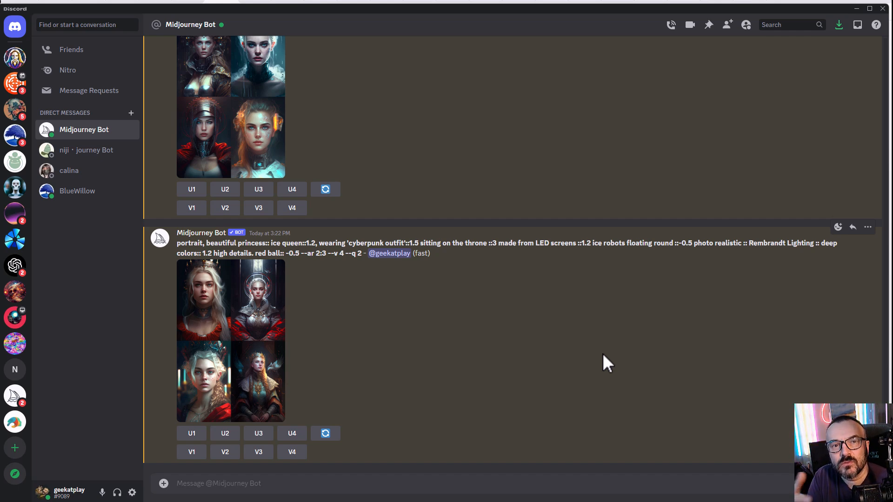
{"action": "left_click", "coordinate": [192, 342]}
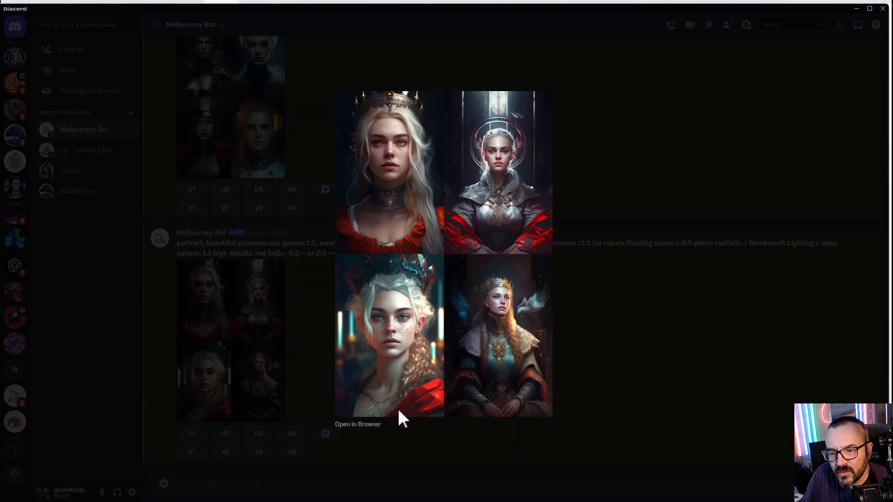
{"action": "left_click", "coordinate": [570, 282]}
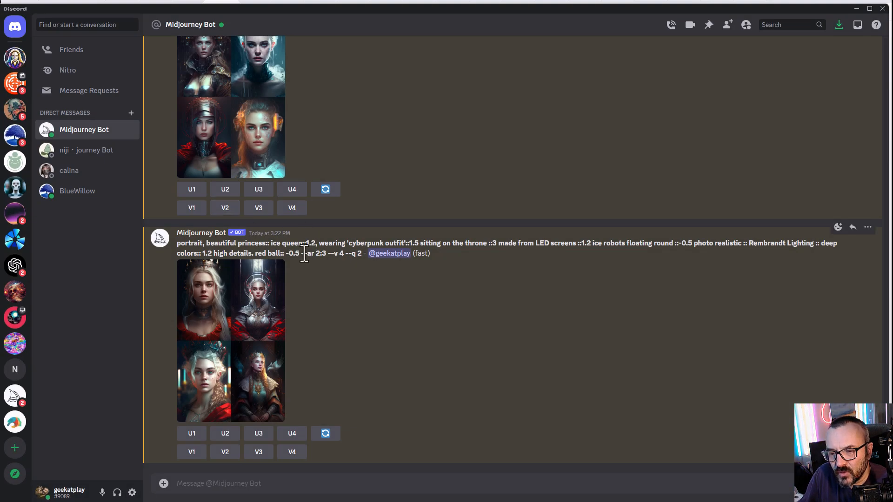
Start a new /imagine command containing the earlier "ice queen::2" prompt up to --ar 2:3.
{"action": "left_click_drag", "start_coordinate": [329, 254], "coordinate": [163, 246]}
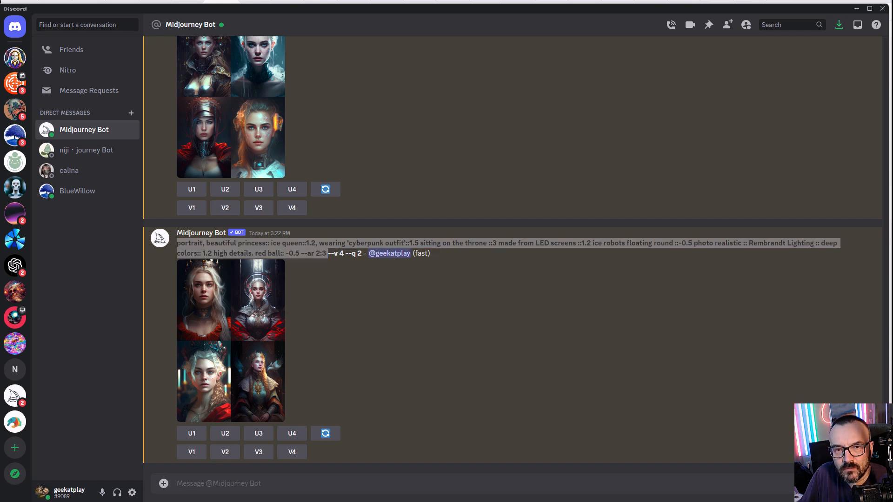
{"action": "left_click", "coordinate": [295, 483]}
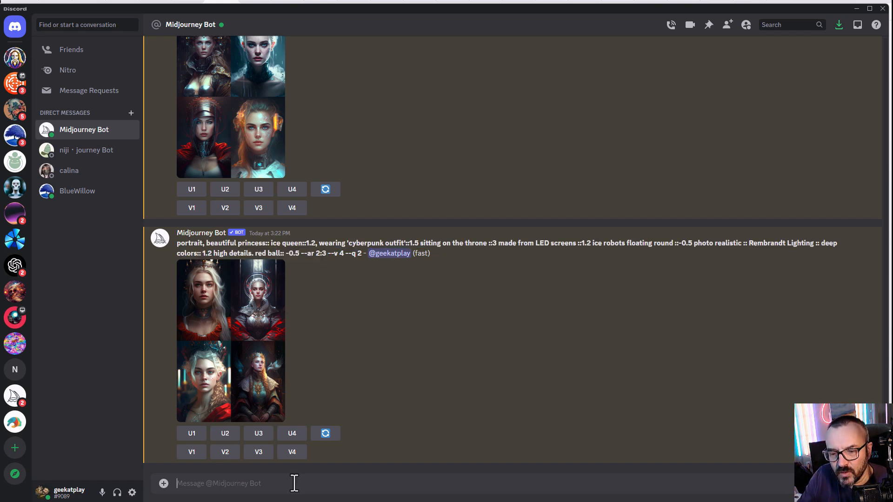
{"action": "type", "text": "/im"}
{"action": "key", "text": "Tab"}
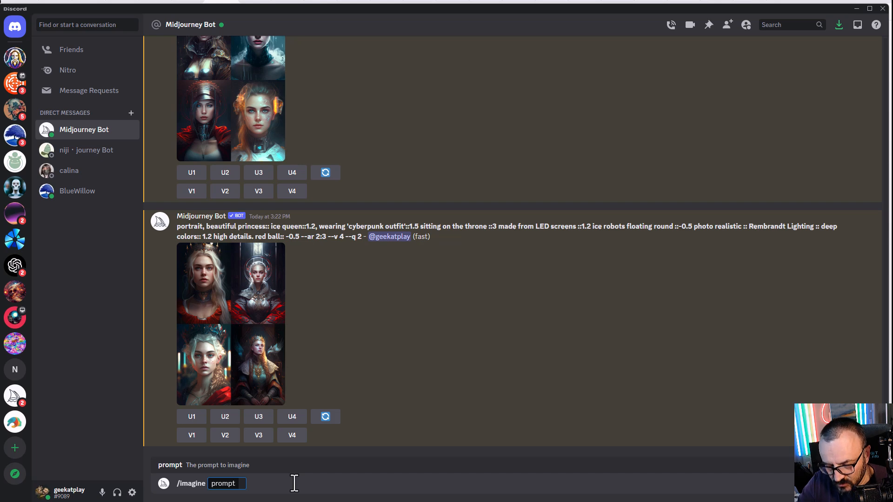
{"action": "type", "text": "portrait, beautiful princess:: ice queen::2, wearing 'cyberpunk outfit'::1.5 sitting on the throne :: made from LED screens :: ice robots floating round :: photo realistic :: Rembrandt Lighting :: deep colors:: 1.2 high details. red ball:: -0.5 --ar 2:3"}
Replace the comma after "portrait" with a weight of 0.3 so the prompt begins with "portrait::0.3".
{"action": "left_click", "coordinate": [240, 475]}
{"action": "key", "text": "BackSpace"}
{"action": "key", "text": "BackSpace"}
{"action": "type", "text": "::0.3"}
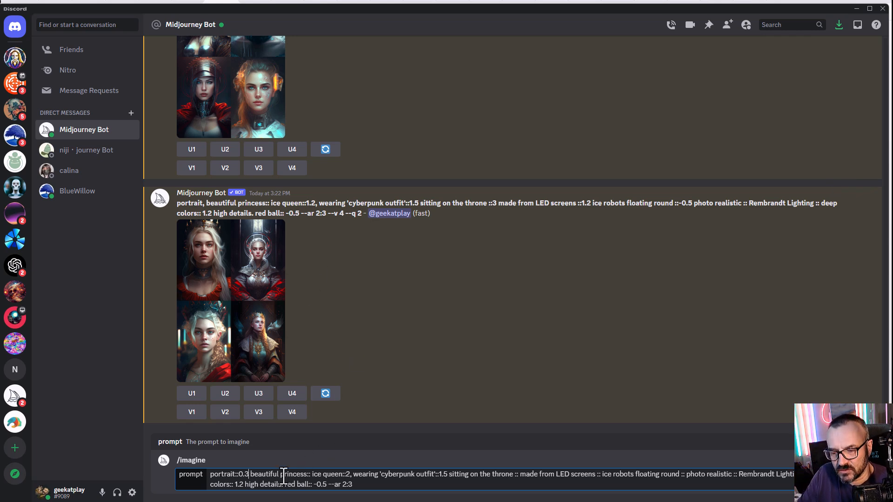
Replace "red ball:: -0.5" in the prompt with "pastel blue, cyan".
{"action": "left_click_drag", "start_coordinate": [285, 485], "coordinate": [327, 485]}
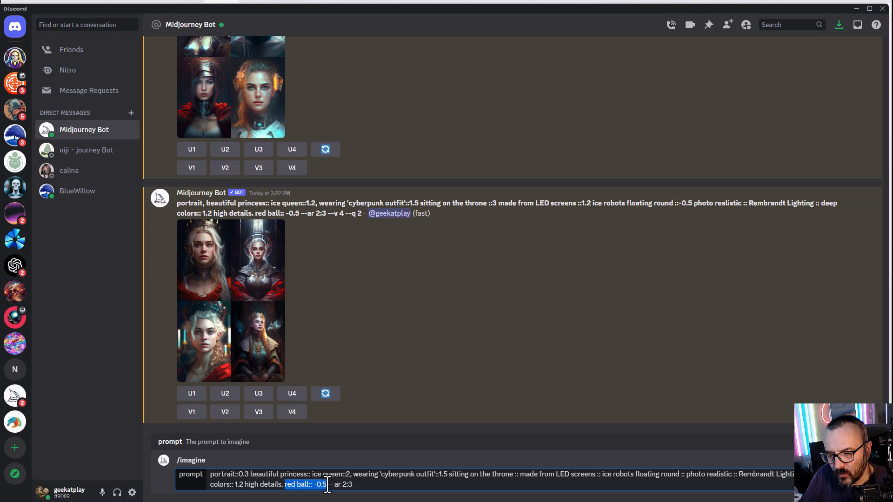
{"action": "key", "text": "BackSpace"}
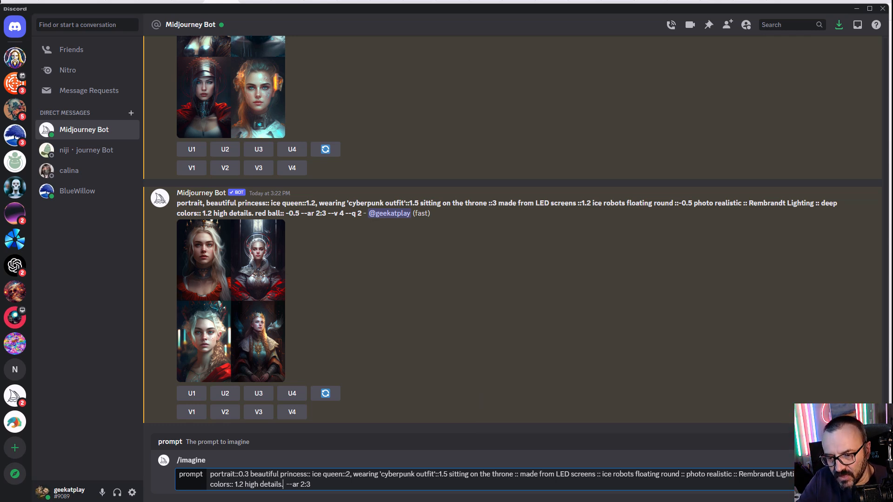
{"action": "type", "text": "b"}
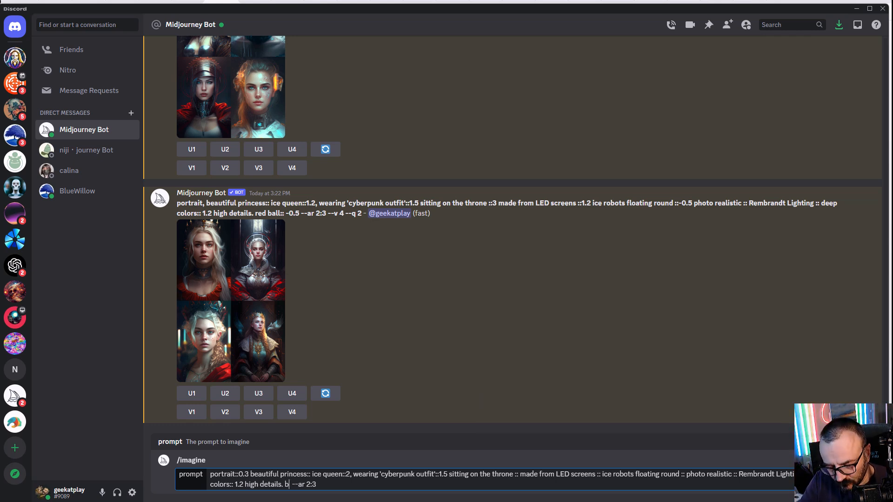
{"action": "key", "text": "BackSpace"}
{"action": "type", "text": "pastel"}
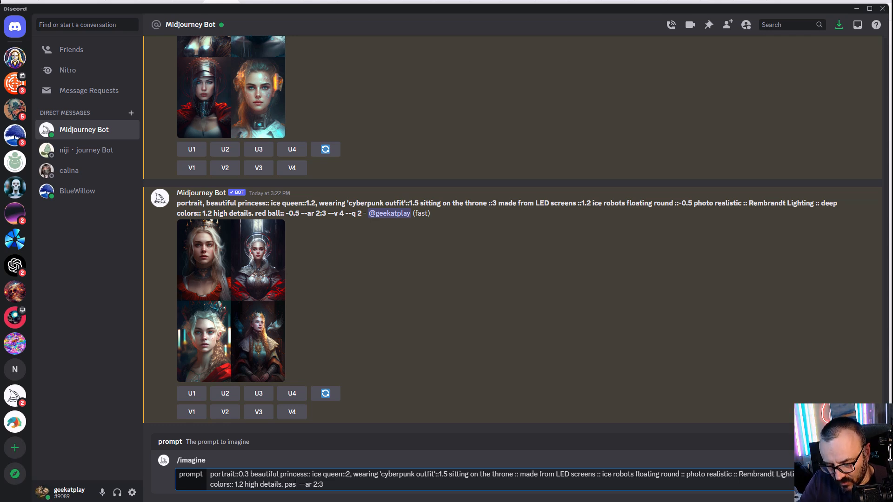
{"action": "type", "text": " blue,"}
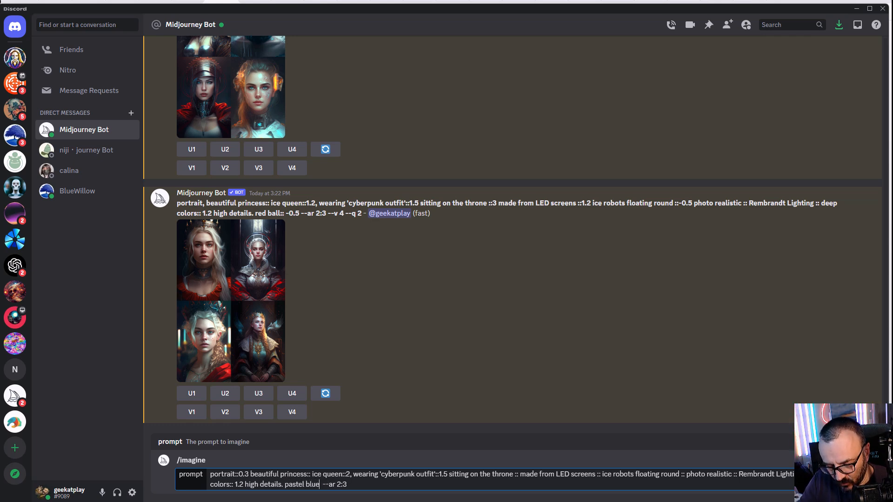
{"action": "type", "text": " cyan"}
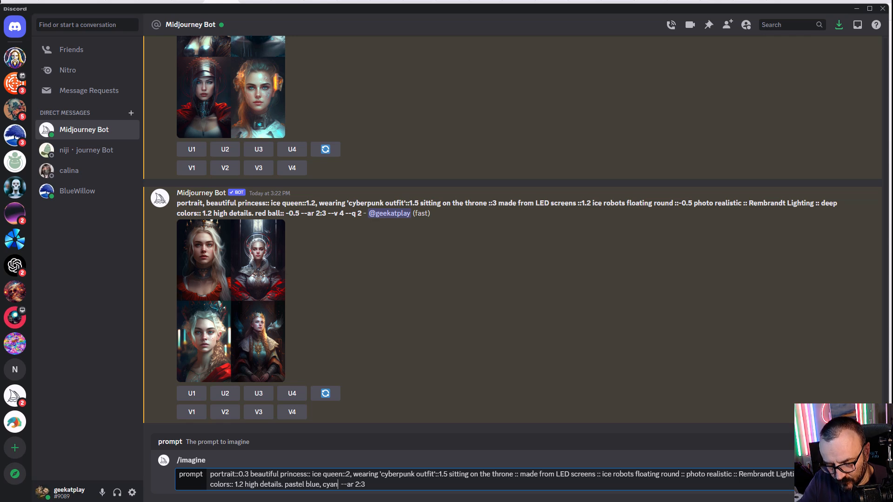
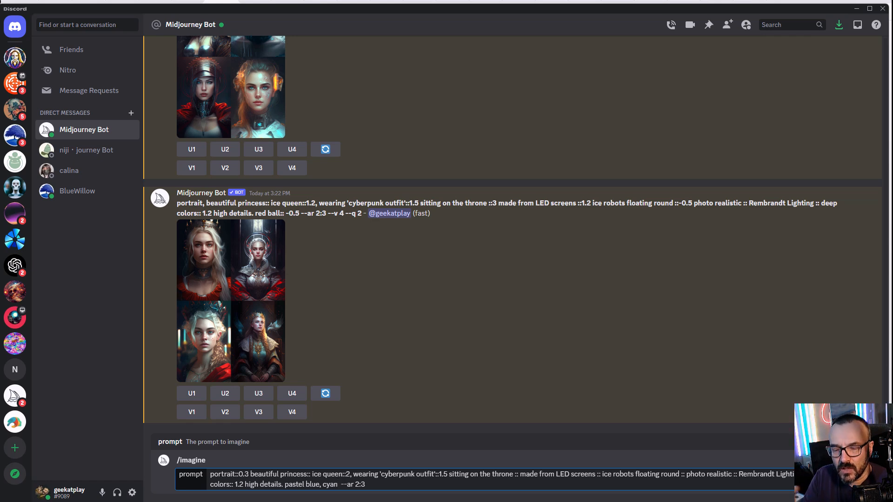
Copy the whole edited "portrait::0.3" prompt for reuse and submit it.
{"action": "left_click_drag", "start_coordinate": [367, 485], "coordinate": [205, 473]}
{"action": "key", "text": "ctrl+c"}
{"action": "left_click", "coordinate": [386, 486]}
{"action": "key", "text": "Return"}
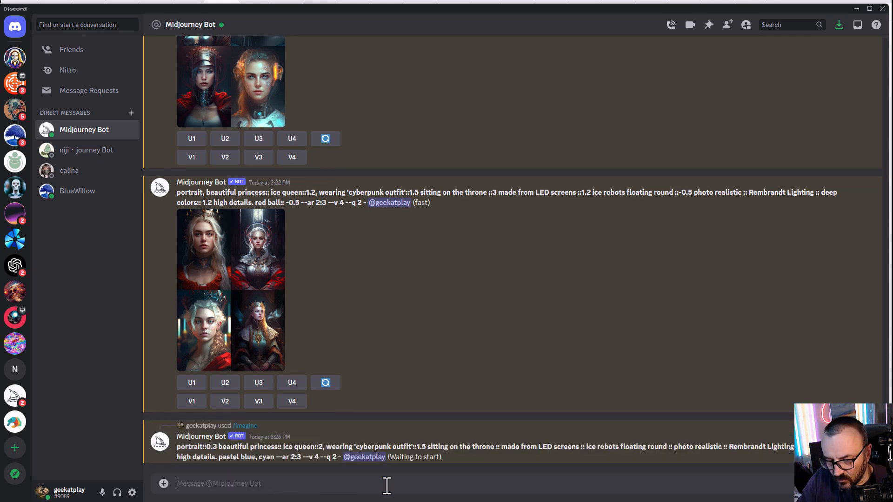
Paste the copied prompt into a new /imagine command, add "watercolor ::" at its beginning, and submit it.
{"action": "type", "text": "/im"}
{"action": "key", "text": "Tab"}
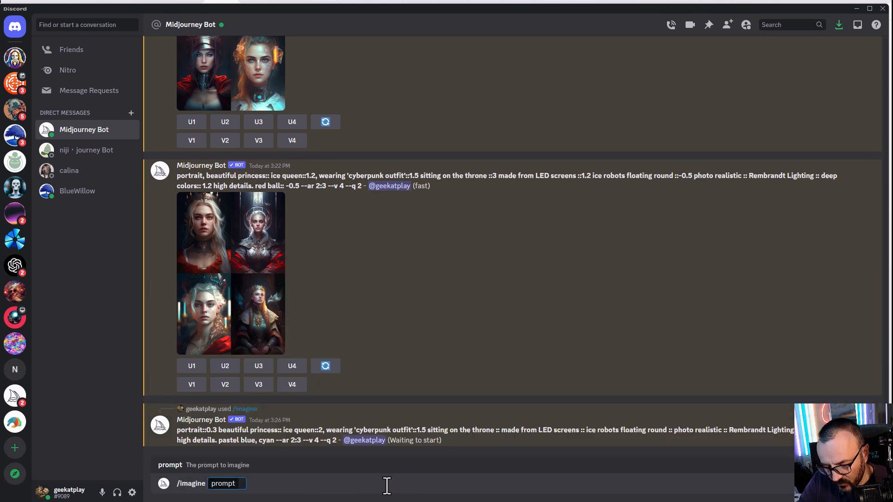
{"action": "key", "text": "ctrl+v"}
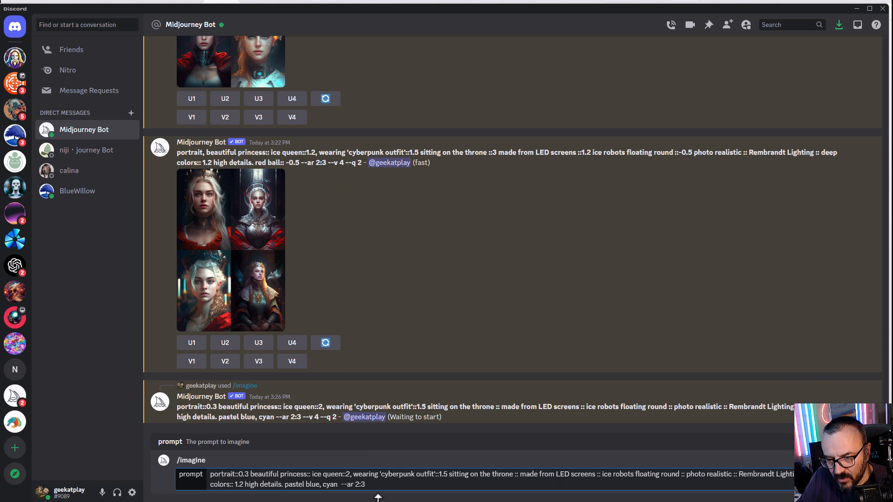
{"action": "type", "text": "watercol"}
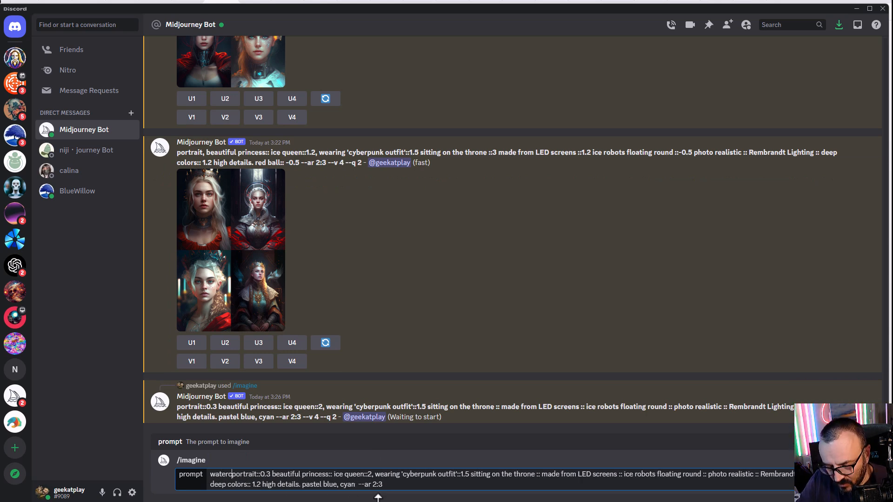
{"action": "type", "text": "or "}
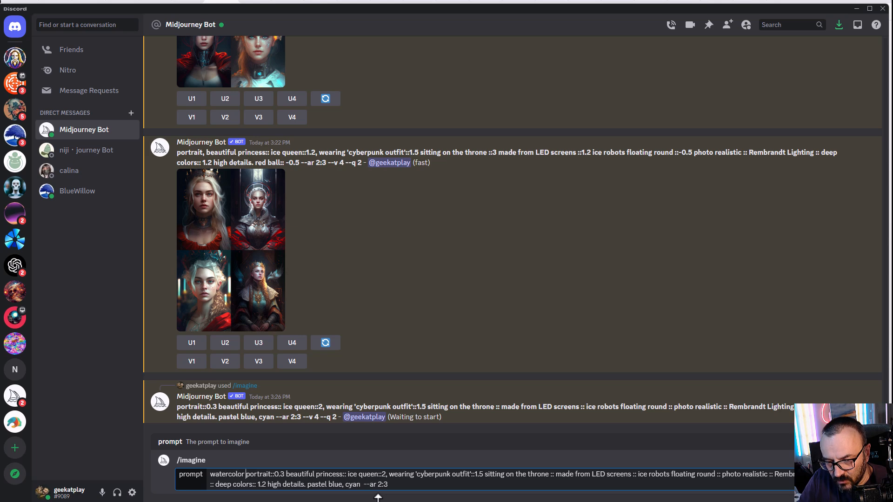
{"action": "type", "text": "::"}
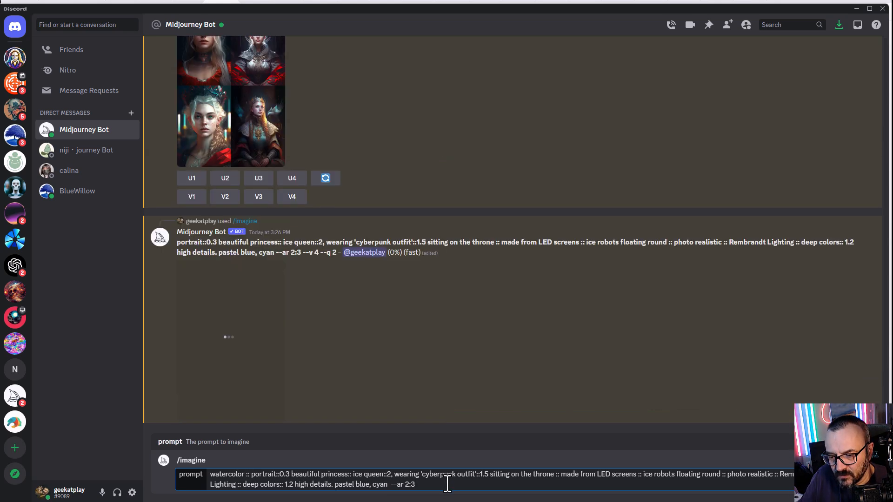
{"action": "key", "text": "Return"}
Paste the copied prompt into another /imagine command, append --niji at the end, and submit it.
{"action": "type", "text": "/i"}
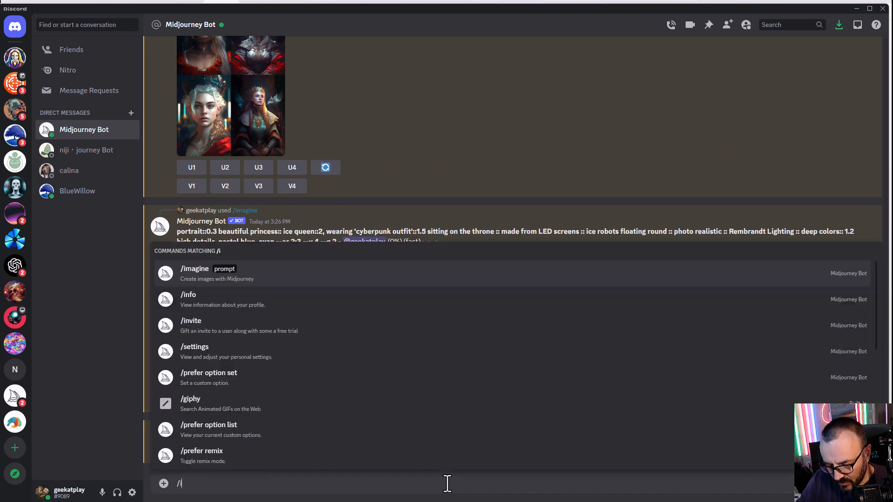
{"action": "key", "text": "Tab"}
{"action": "key", "text": "ctrl+v"}
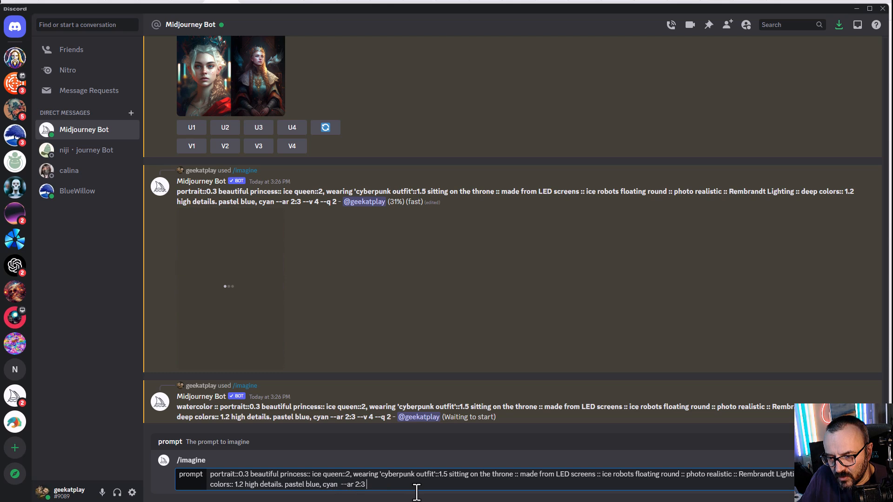
{"action": "type", "text": "--niji"}
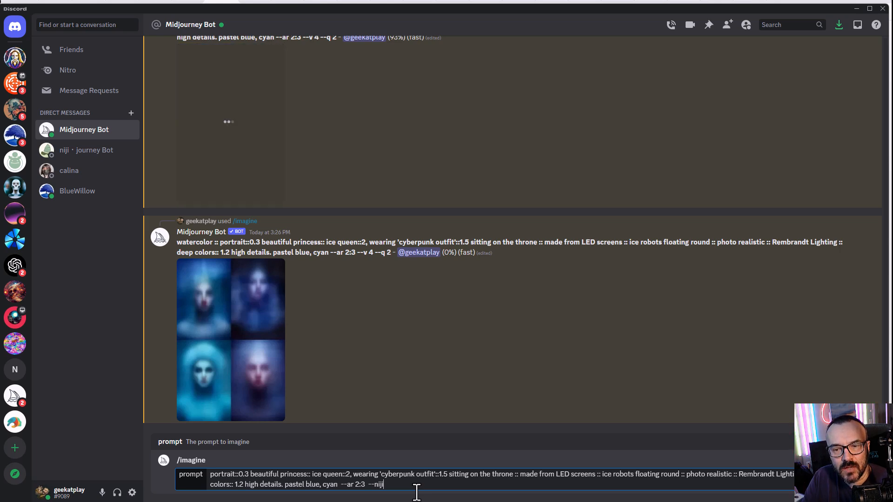
{"action": "key", "text": "Return"}
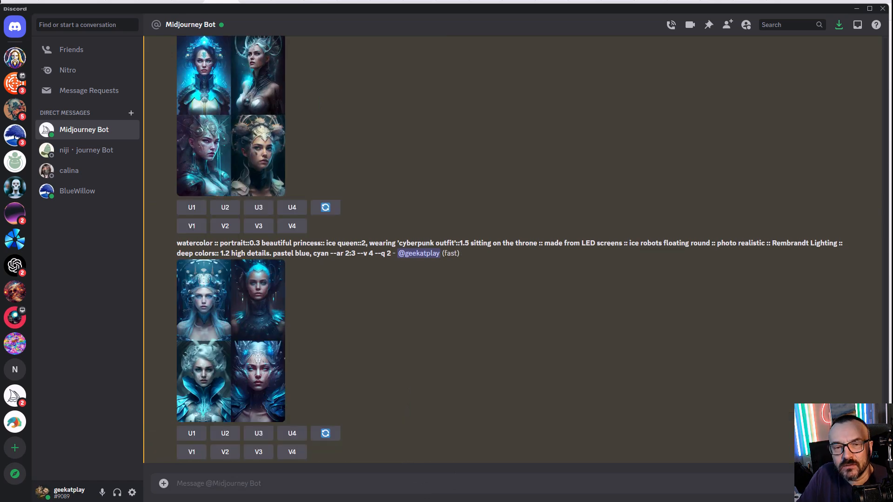
Compare the enlarged grids of the "portrait::0.3" and "watercolor ::" prompts, and look over the --niji results.
{"action": "scroll", "coordinate": [316, 228], "scroll_direction": "up", "scroll_amount": 2}
{"action": "left_click", "coordinate": [204, 174]}
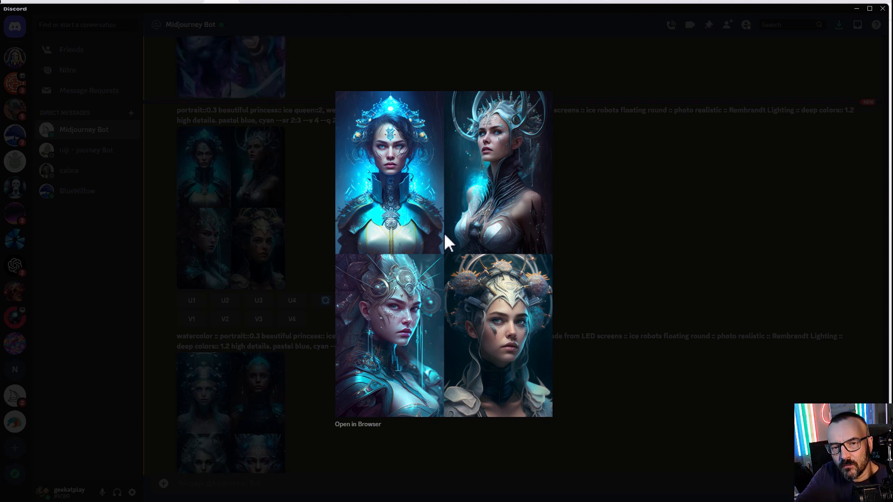
{"action": "left_click", "coordinate": [738, 255]}
{"action": "scroll", "coordinate": [256, 368], "scroll_direction": "down", "scroll_amount": 2}
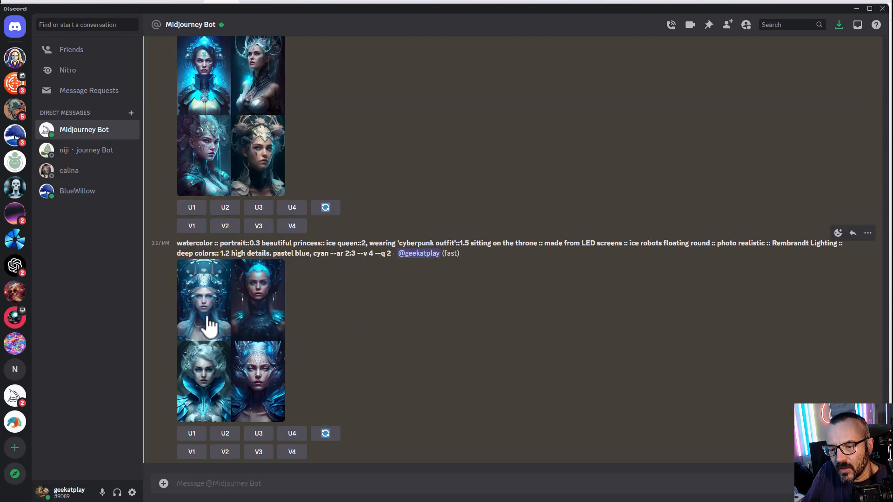
{"action": "left_click", "coordinate": [261, 275]}
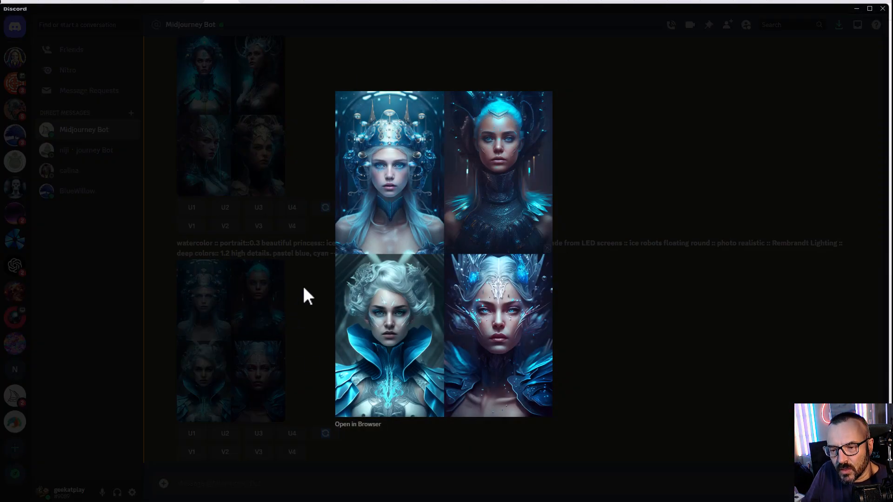
{"action": "left_click", "coordinate": [578, 325]}
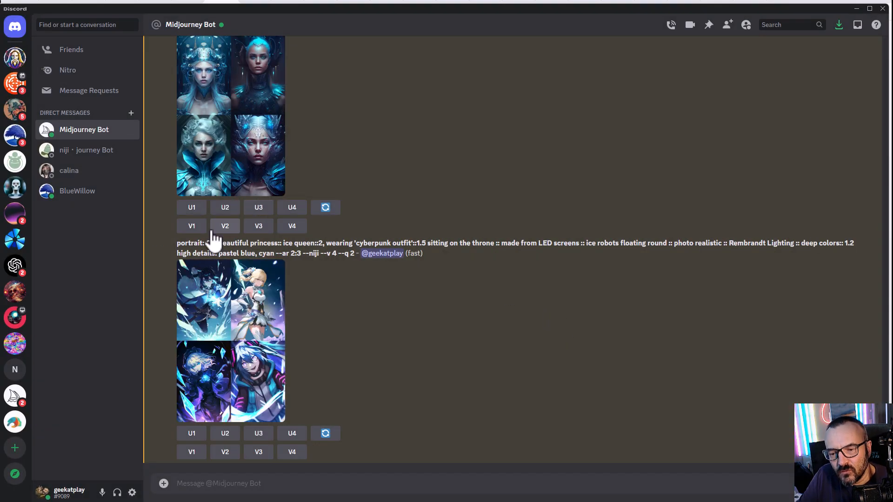
{"action": "scroll", "coordinate": [273, 186], "scroll_direction": "up", "scroll_amount": 3}
{"action": "scroll", "coordinate": [269, 181], "scroll_direction": "down", "scroll_amount": 3}
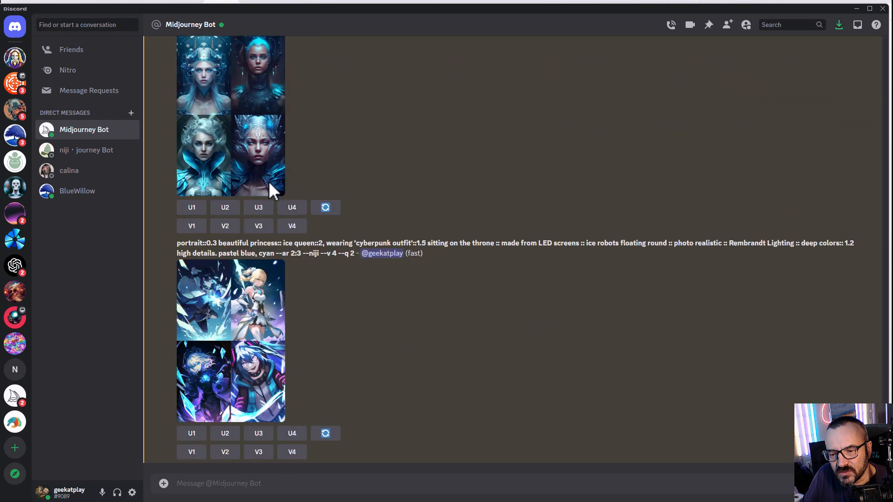
View the --niji result grid enlarged, and copy the "watercolor ::" prompt from its start through --ar 2:3.
{"action": "left_click", "coordinate": [233, 350]}
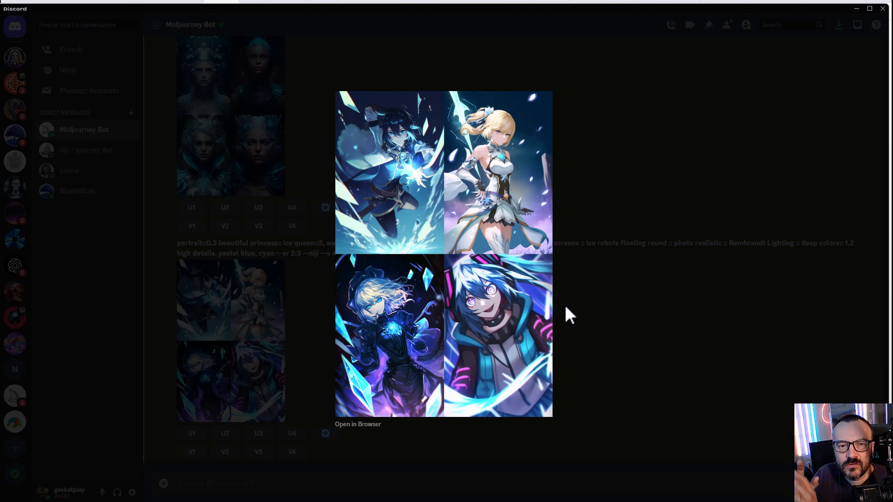
{"action": "left_click", "coordinate": [608, 339]}
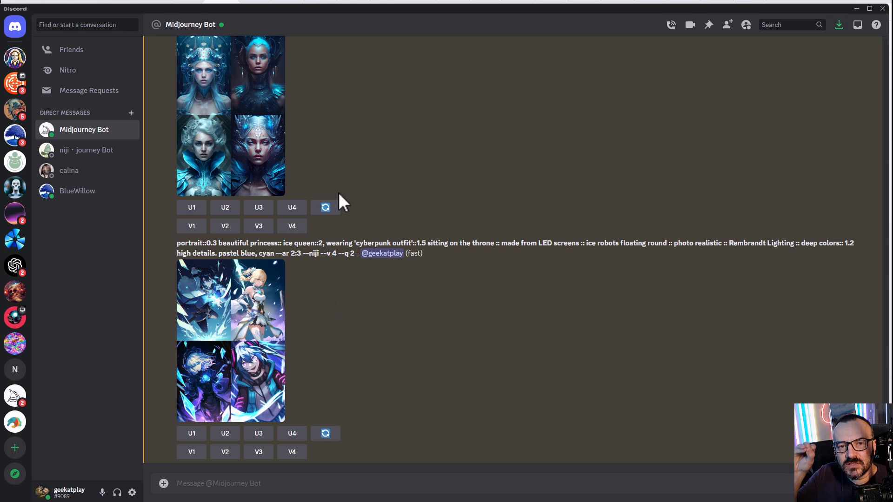
{"action": "scroll", "coordinate": [339, 192], "scroll_direction": "up", "scroll_amount": 3}
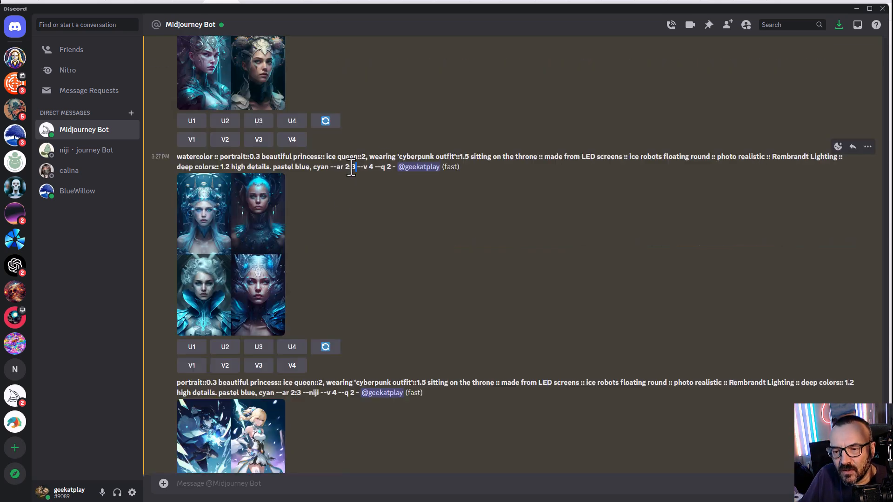
{"action": "left_click_drag", "start_coordinate": [357, 167], "coordinate": [170, 157]}
{"action": "key", "text": "ctrl+c"}
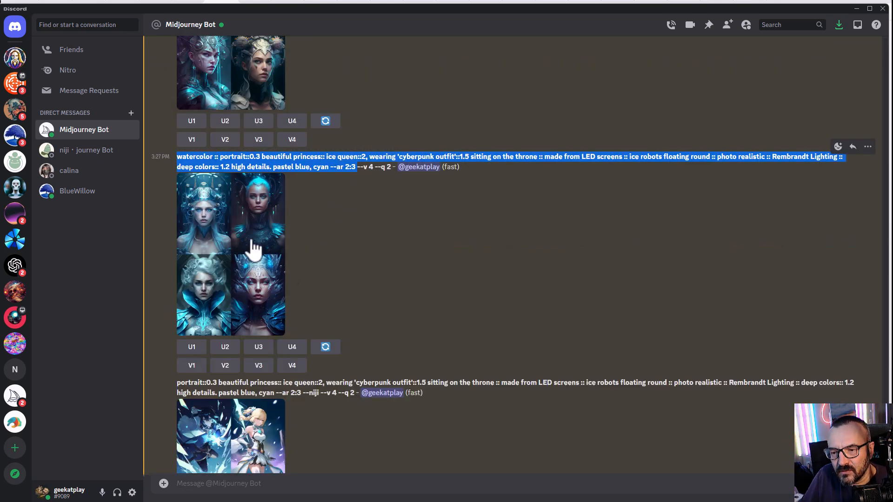
Paste the copied prompt into a new /imagine command, give watercolor a weight of 3, and submit it.
{"action": "left_click", "coordinate": [391, 479]}
{"action": "type", "text": "/imagine"}
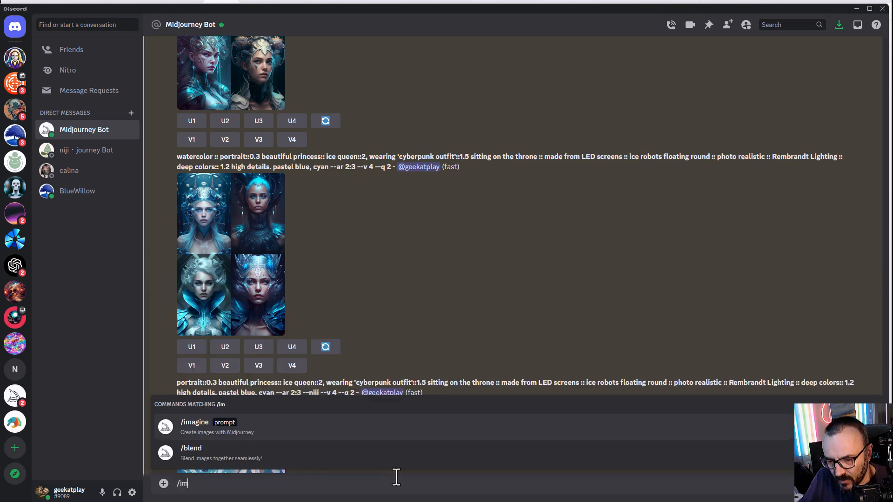
{"action": "key", "text": "Tab"}
{"action": "key", "text": "ctrl+v"}
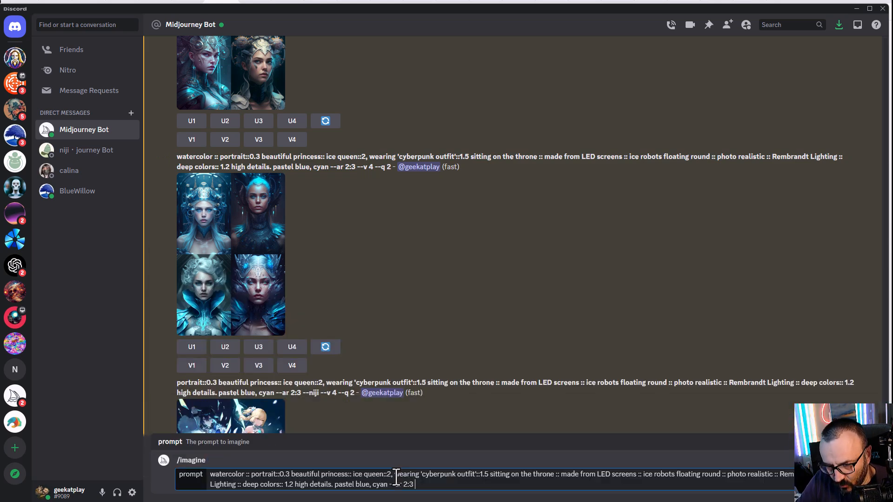
{"action": "left_click", "coordinate": [245, 474]}
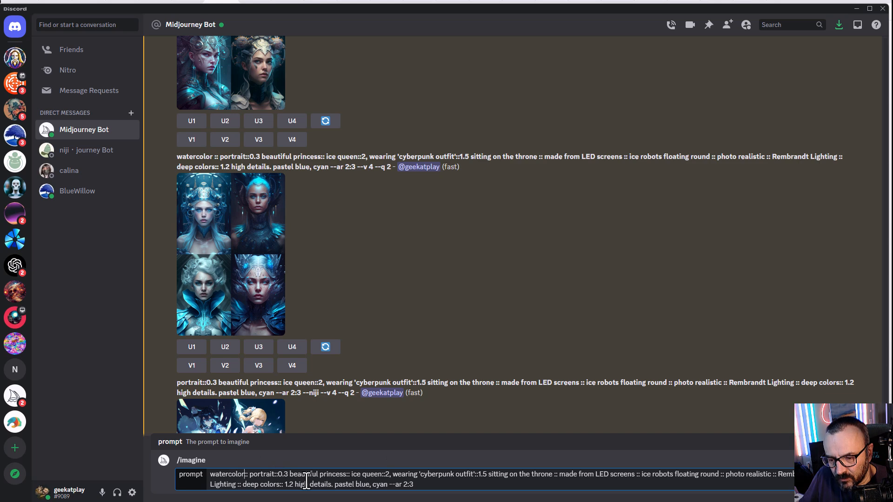
{"action": "key", "text": "Delete"}
{"action": "type", "text": "::3"}
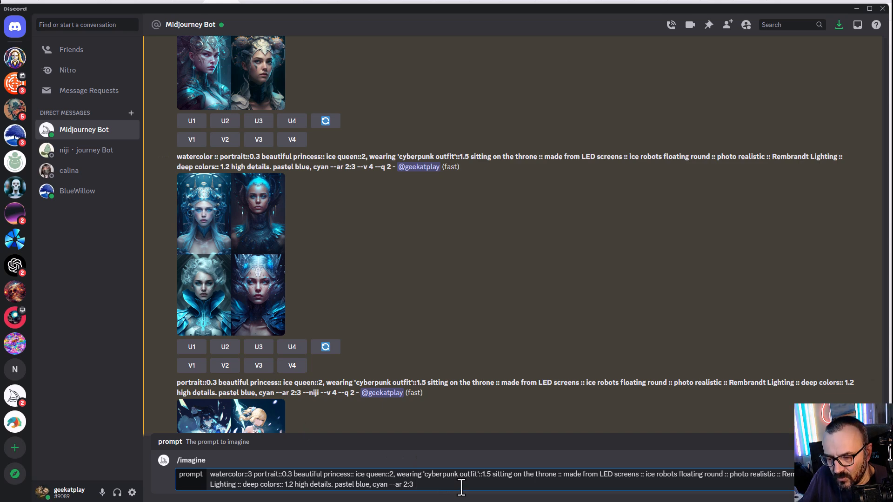
{"action": "key", "text": "Return"}
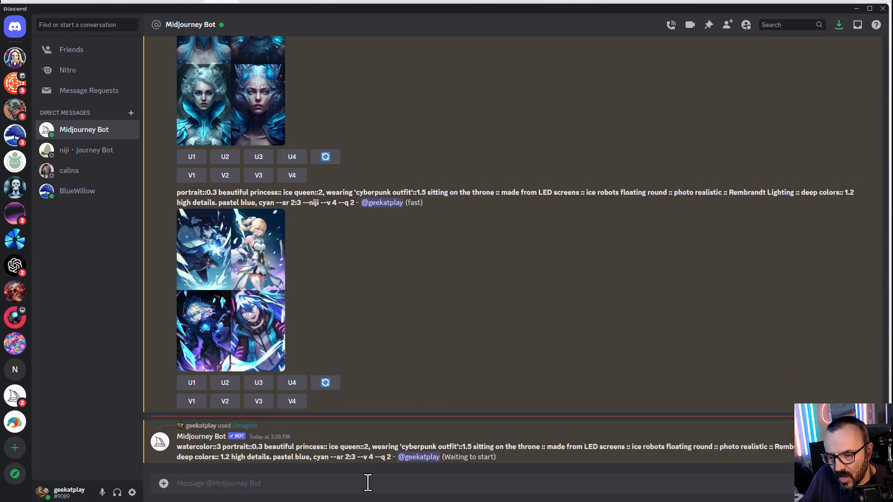
Paste the copied prompt into another /imagine command, add ". Norman Rockwell style" after "cyan", and submit it.
{"action": "type", "text": "/im"}
{"action": "key", "text": "Tab"}
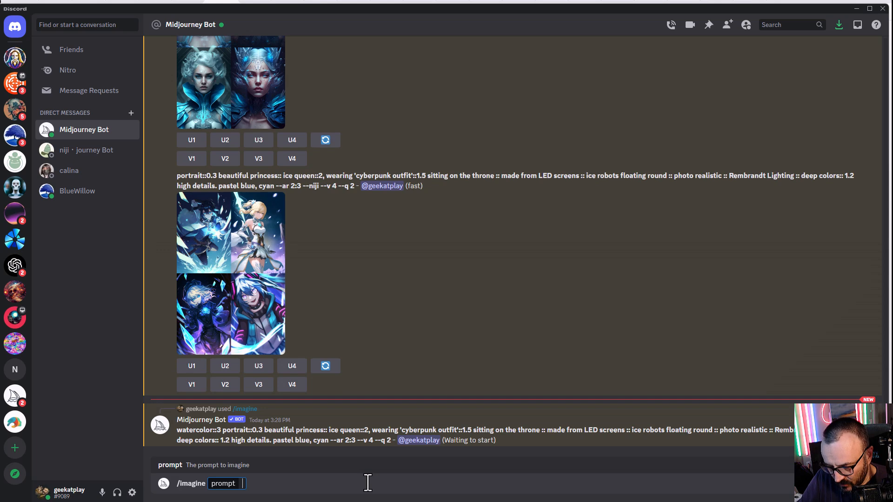
{"action": "key", "text": "ctrl+v"}
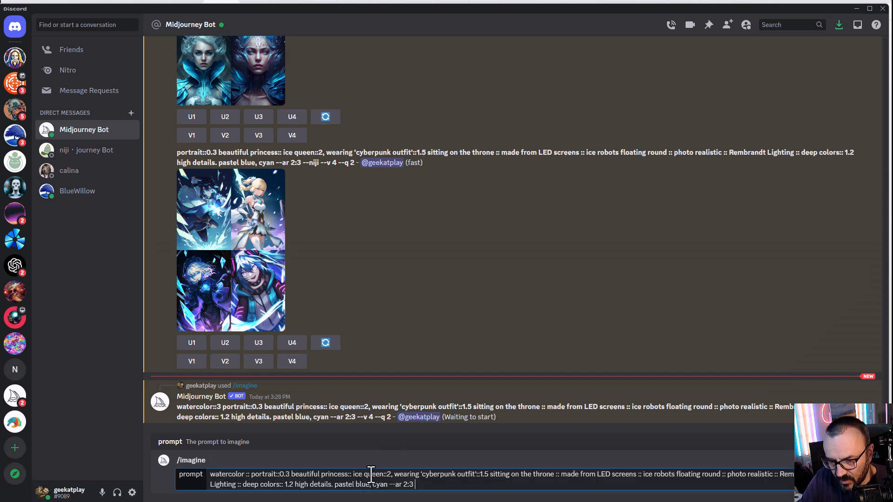
{"action": "left_click", "coordinate": [388, 488]}
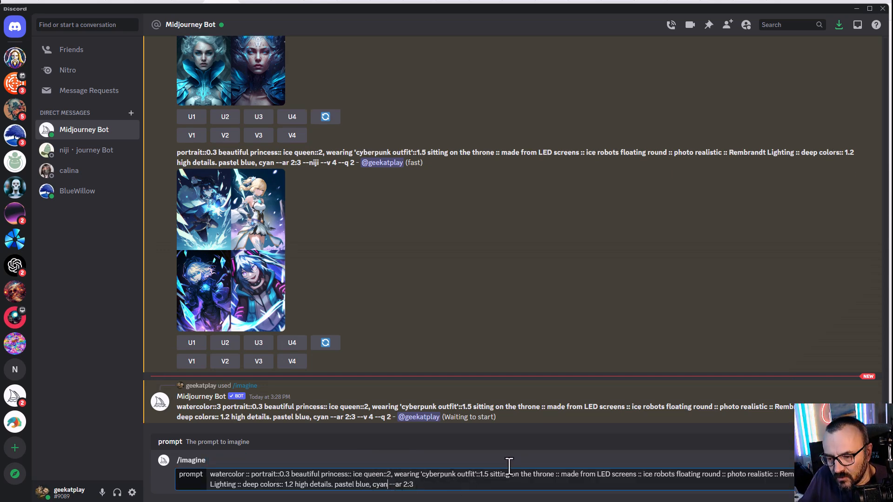
{"action": "type", "text": ","}
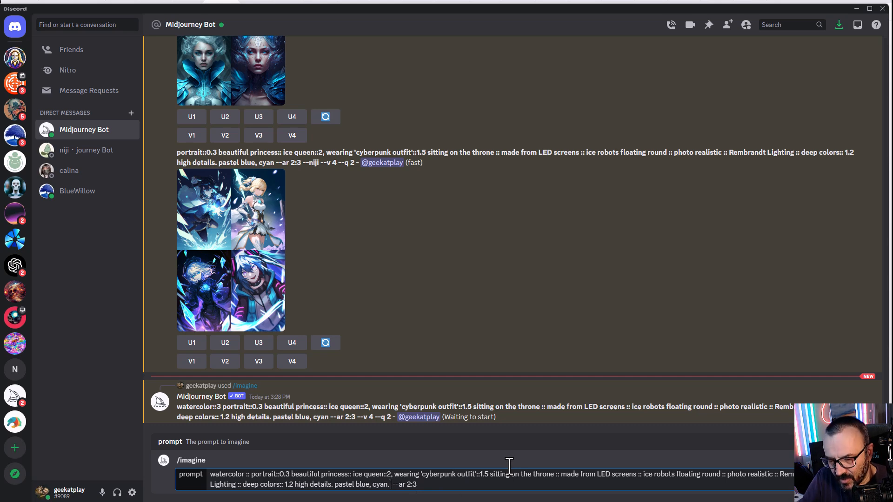
{"action": "type", "text": " Norman R"}
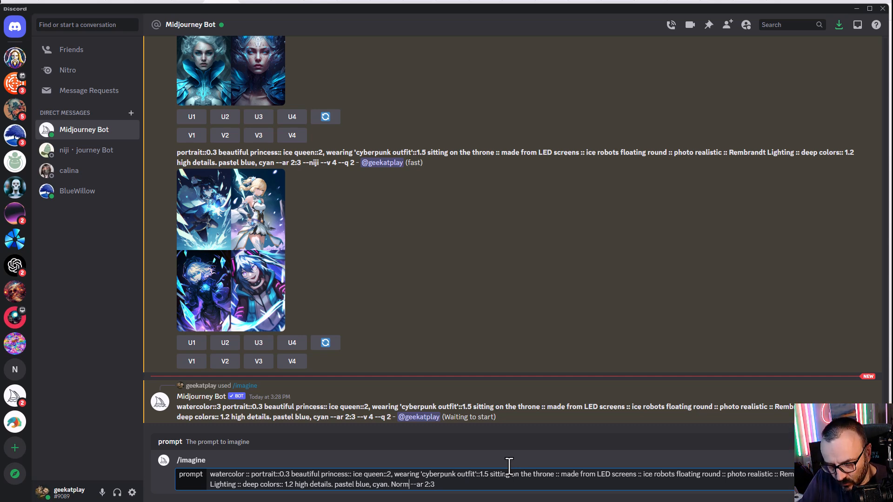
{"action": "type", "text": "ock"}
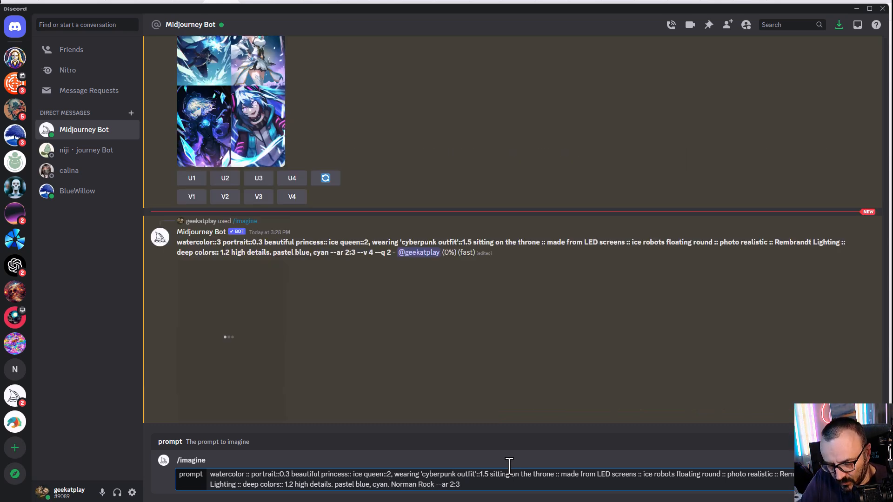
{"action": "type", "text": "well style"}
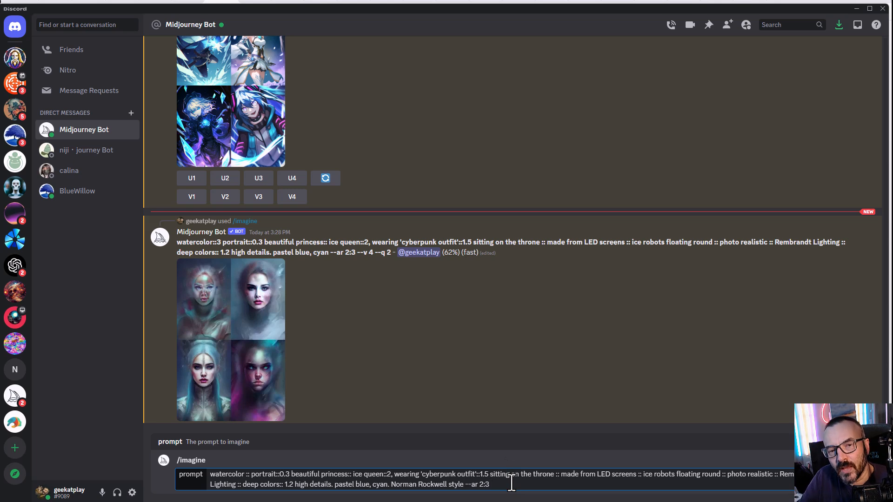
{"action": "key", "text": "Return"}
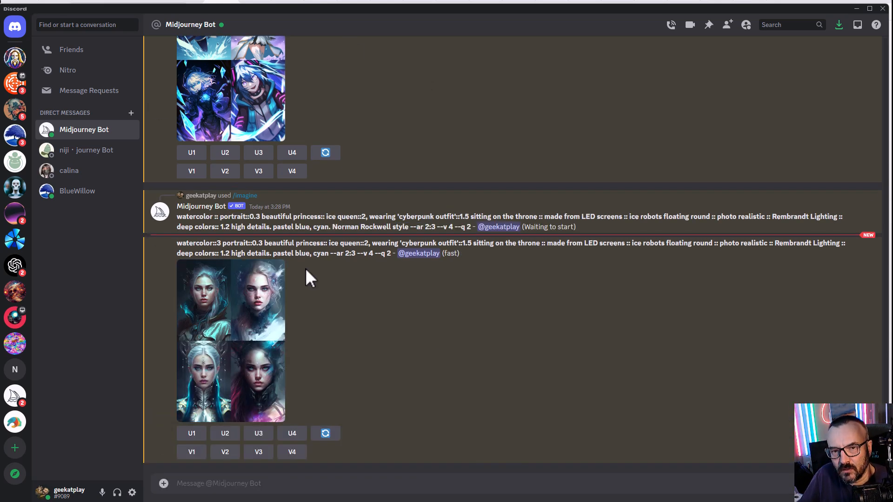
Highlight the weighted watercolor term in the finished prompt and enlarge its image grid.
{"action": "left_click_drag", "start_coordinate": [177, 243], "coordinate": [217, 244]}
{"action": "left_click", "coordinate": [248, 302]}
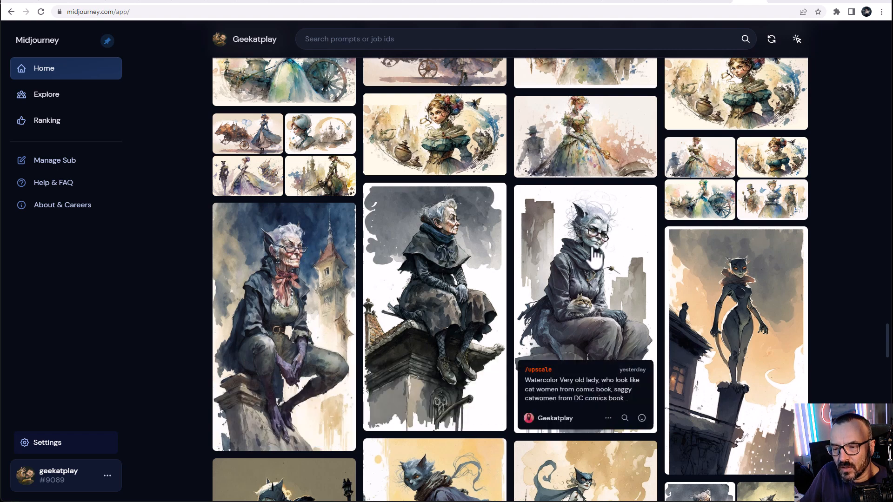
Examine two enlarged watercolor catwoman images in the Midjourney web gallery, and read the artist styles in the standing catwoman's prompt.
{"action": "left_click", "coordinate": [593, 264]}
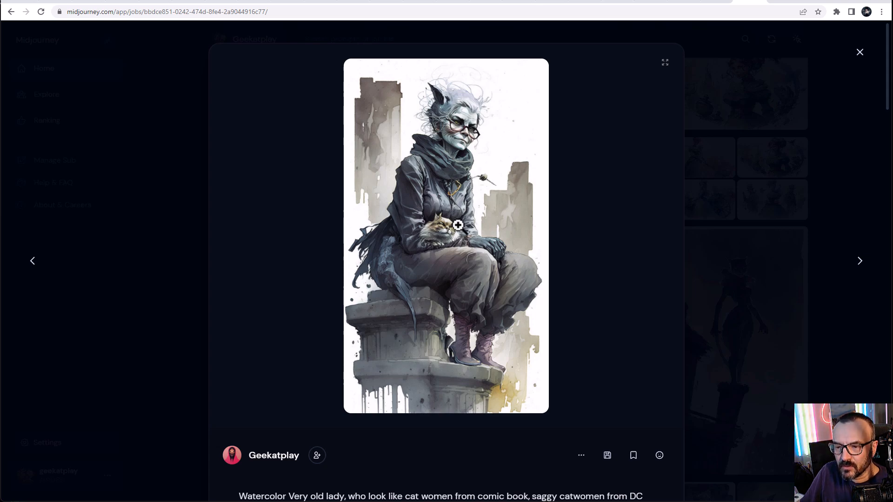
{"action": "left_click", "coordinate": [740, 223]}
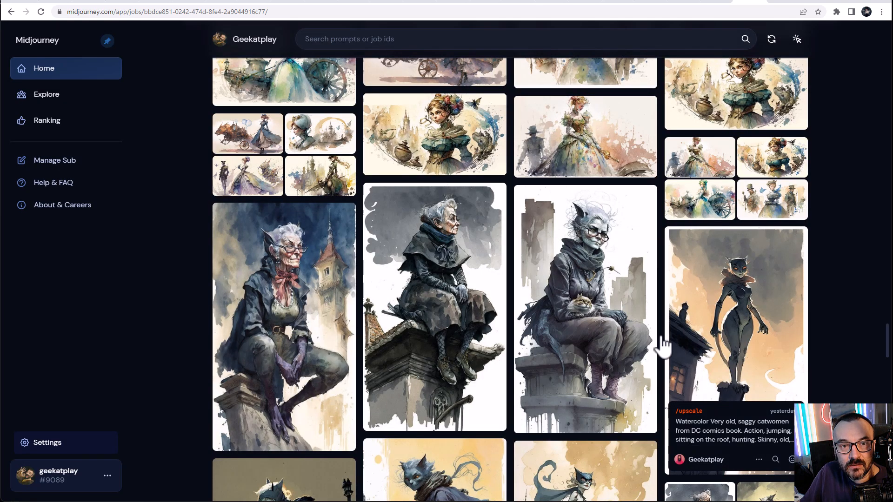
{"action": "left_click", "coordinate": [742, 277]}
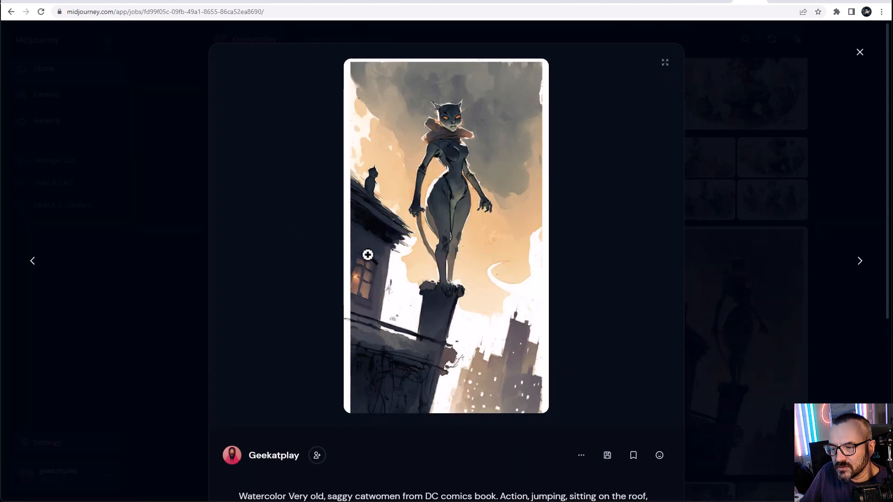
{"action": "scroll", "coordinate": [302, 417], "scroll_direction": "down", "scroll_amount": 2}
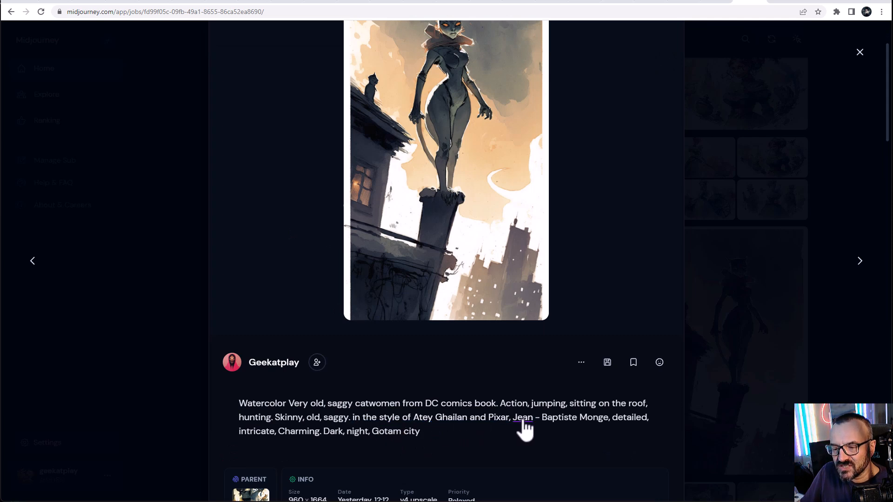
{"action": "scroll", "coordinate": [467, 199], "scroll_direction": "up", "scroll_amount": 2}
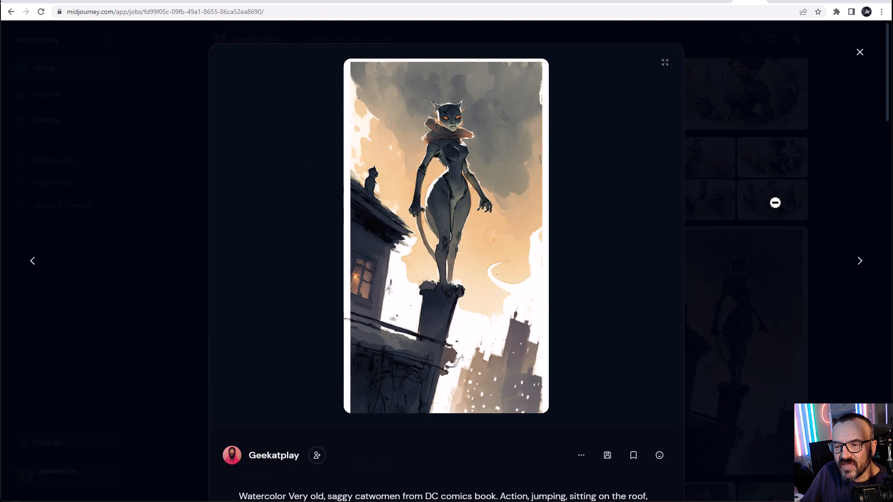
{"action": "left_click", "coordinate": [744, 251]}
{"action": "scroll", "coordinate": [472, 169], "scroll_direction": "up", "scroll_amount": 3}
Switch back to Discord and view the enlarged grid of the "Norman Rockwell style" prompt.
{"action": "key", "text": "alt+Tab"}
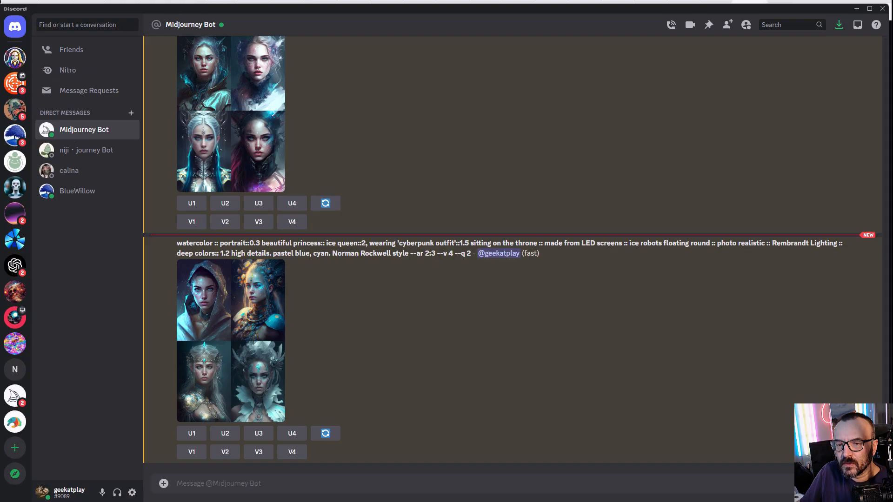
{"action": "left_click", "coordinate": [278, 312]}
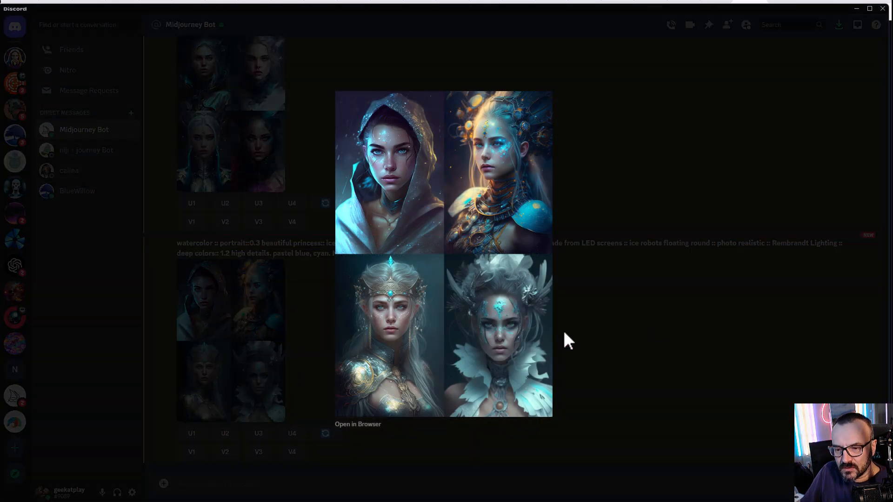
{"action": "left_click", "coordinate": [607, 300]}
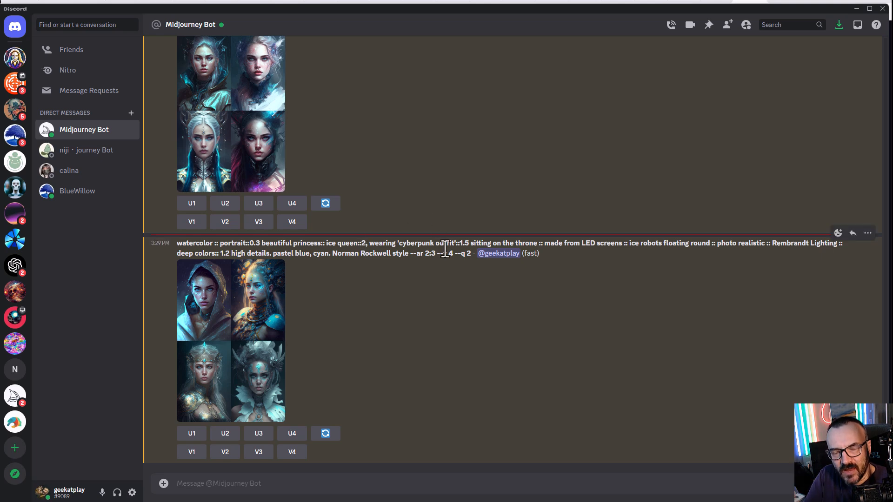
Copy the "Norman Rockwell style" prompt through --ar 2:3 and paste it into a new /imagine command.
{"action": "left_click_drag", "start_coordinate": [436, 253], "coordinate": [175, 242]}
{"action": "key", "text": "ctrl+c"}
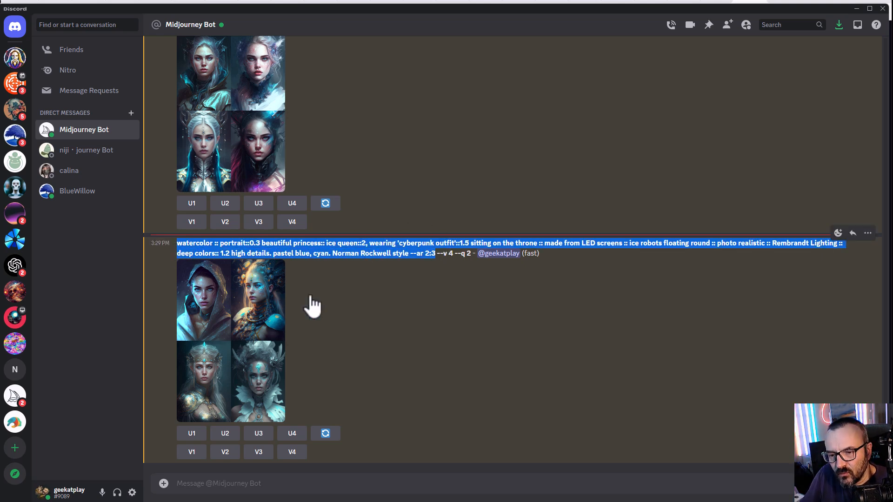
{"action": "left_click", "coordinate": [300, 482]}
{"action": "key", "text": "Tab"}
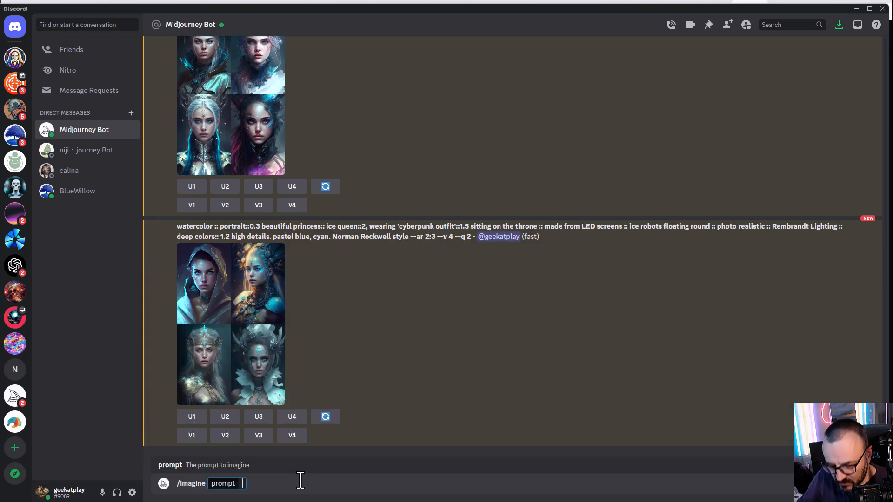
{"action": "key", "text": "ctrl+v"}
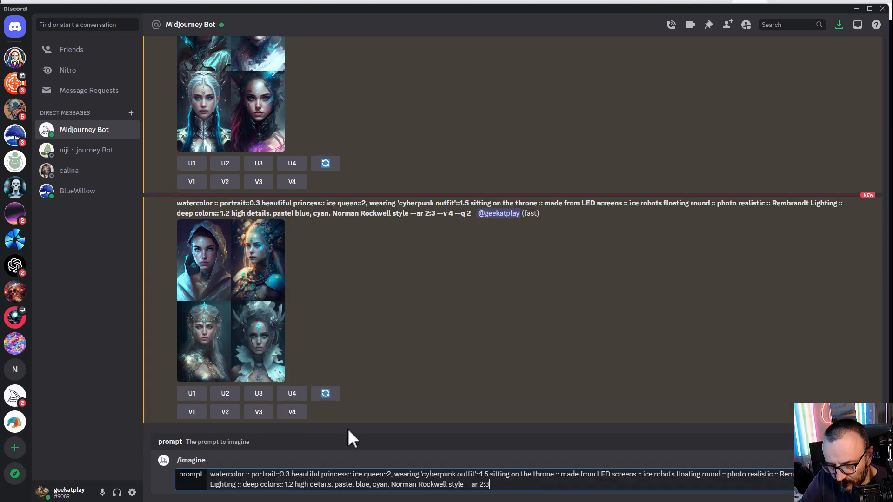
Remove the weights after portrait, deep colors, 'cyberpunk outfit' and ice queen from the prompt, along with the comma following "ice queen::".
{"action": "double_click", "coordinate": [284, 475]}
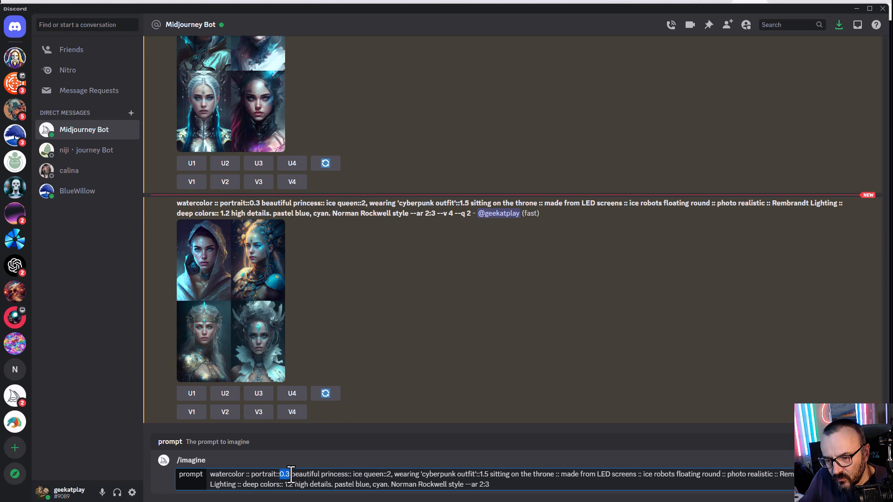
{"action": "key", "text": "BackSpace"}
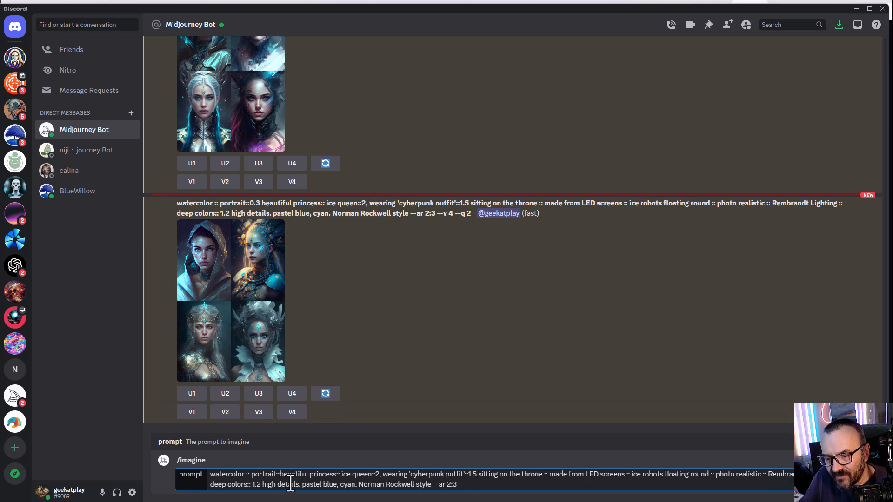
{"action": "double_click", "coordinate": [257, 485]}
{"action": "key", "text": "BackSpace"}
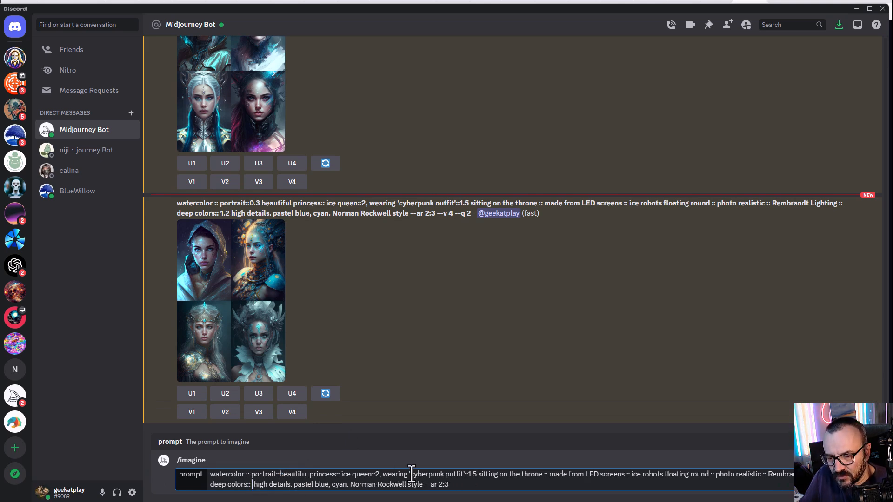
{"action": "double_click", "coordinate": [471, 474]}
{"action": "key", "text": "BackSpace"}
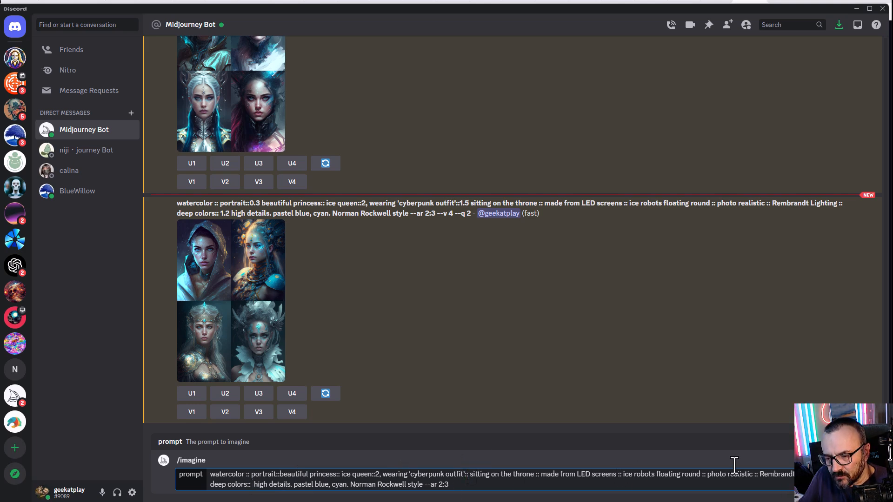
{"action": "double_click", "coordinate": [378, 474]}
{"action": "key", "text": "BackSpace"}
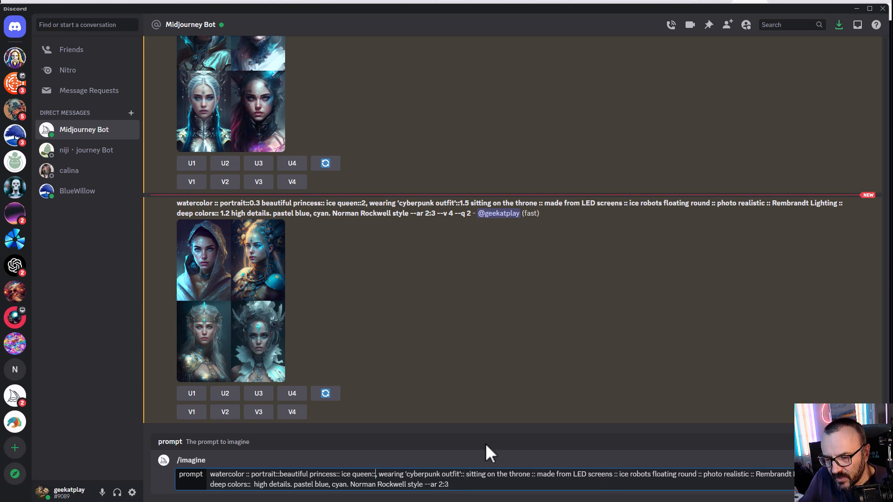
{"action": "key", "text": "Delete"}
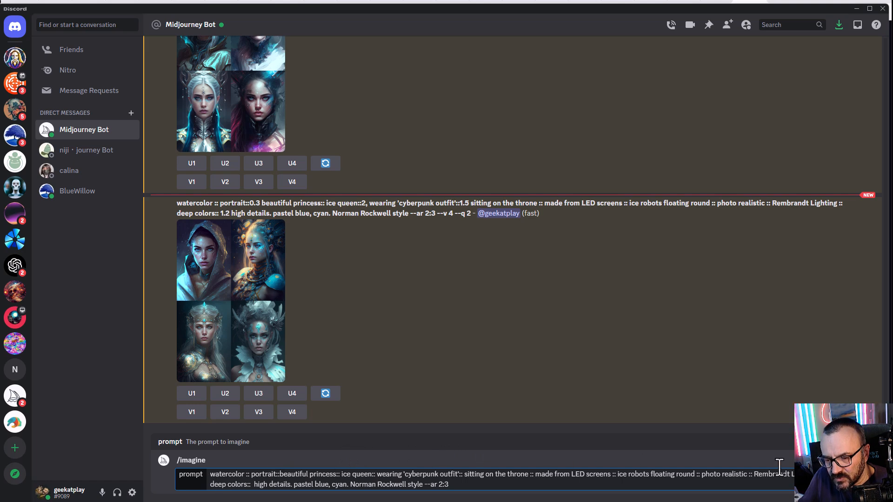
Submit the prompt without weights, and paste a copy of it through --ar 2:3 into a new /imagine command.
{"action": "left_click", "coordinate": [515, 486]}
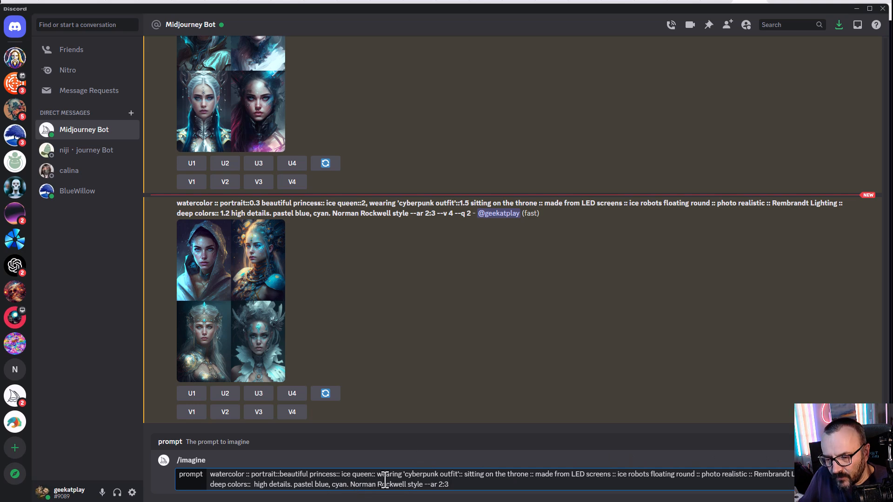
{"action": "key", "text": "Return"}
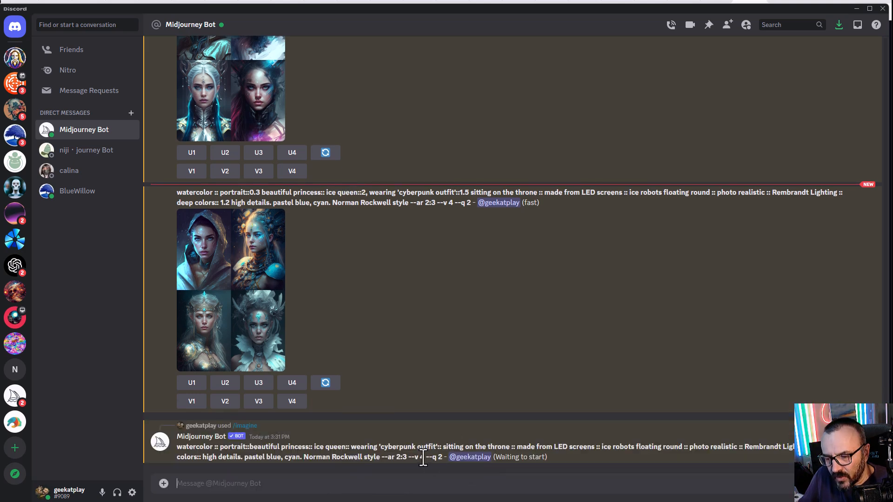
{"action": "left_click_drag", "start_coordinate": [407, 458], "coordinate": [179, 457]}
{"action": "key", "text": "ctrl+c"}
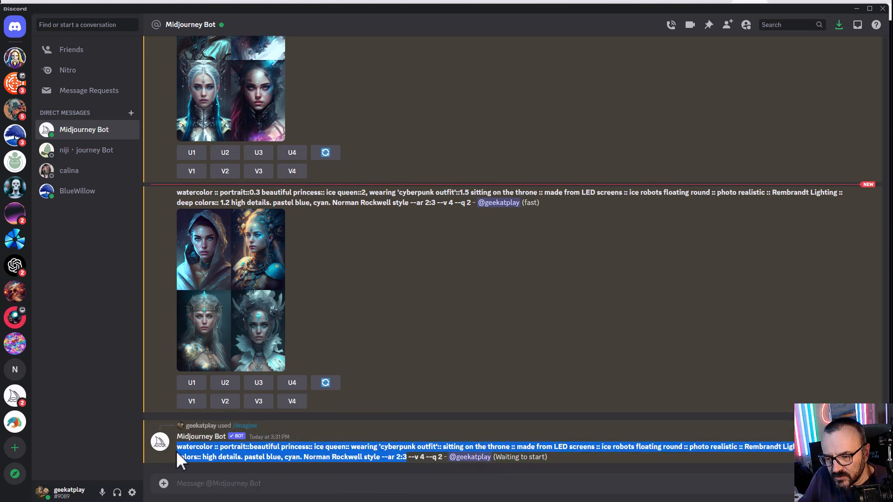
{"action": "left_click", "coordinate": [346, 479]}
{"action": "type", "text": "/"}
{"action": "key", "text": "Tab"}
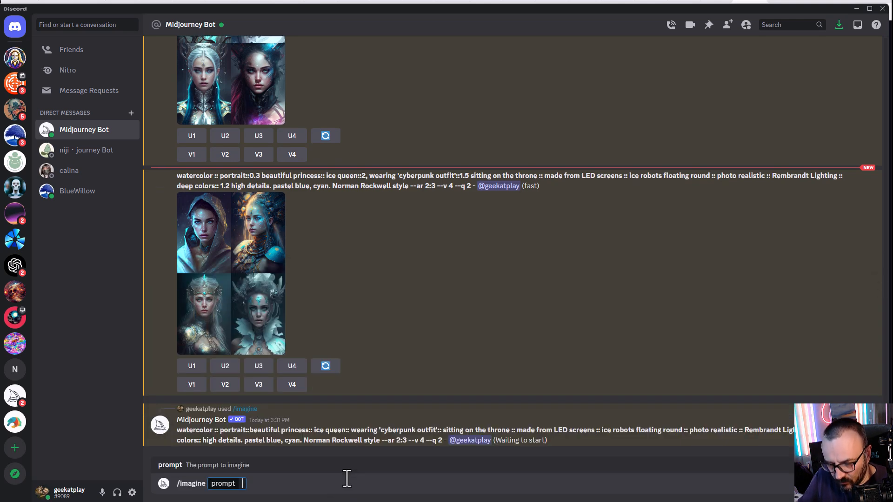
{"action": "key", "text": "ctrl+v"}
Add the weight ::1.5 after "Norman Rockwell style" in the new prompt and submit it.
{"action": "left_click", "coordinate": [422, 484]}
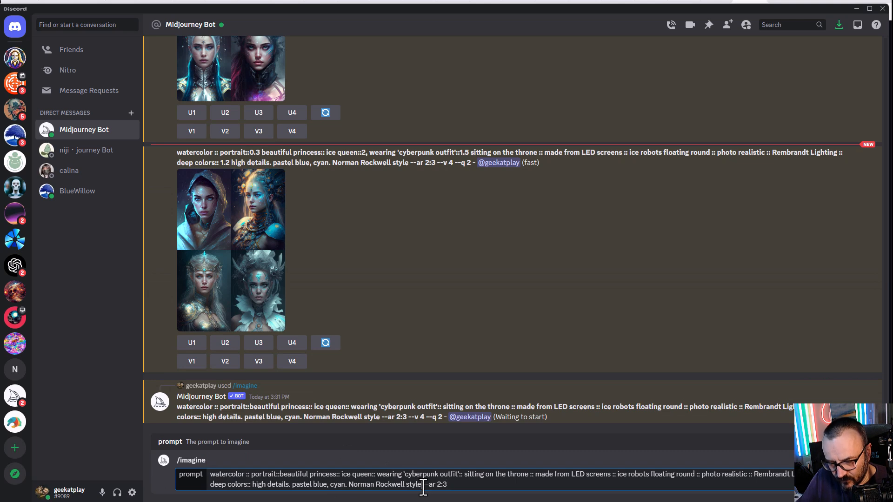
{"action": "type", "text": "::1"}
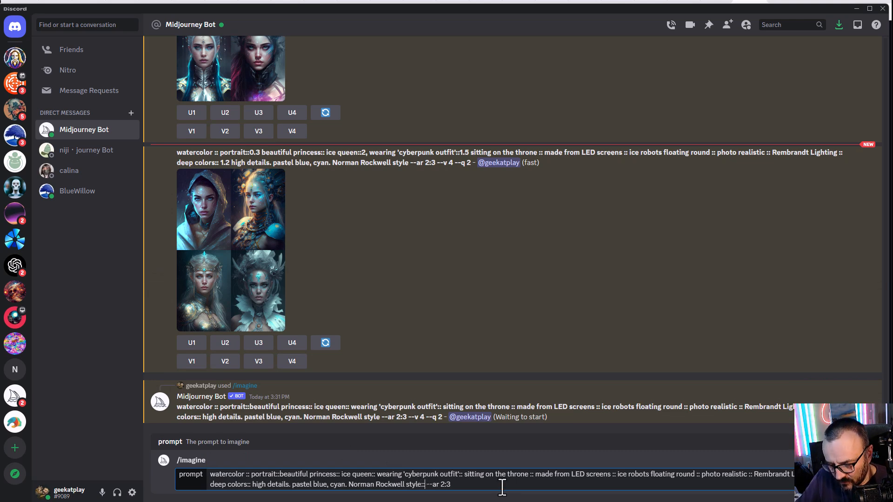
{"action": "type", "text": ".5"}
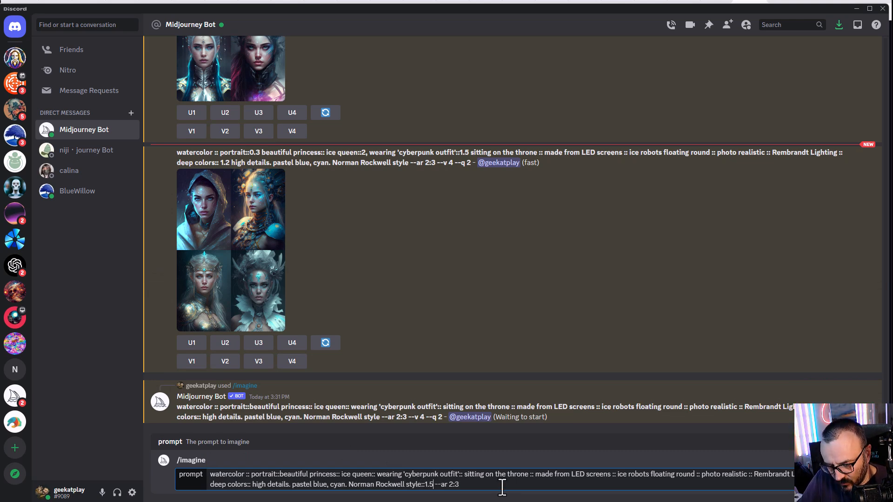
{"action": "key", "text": "Return"}
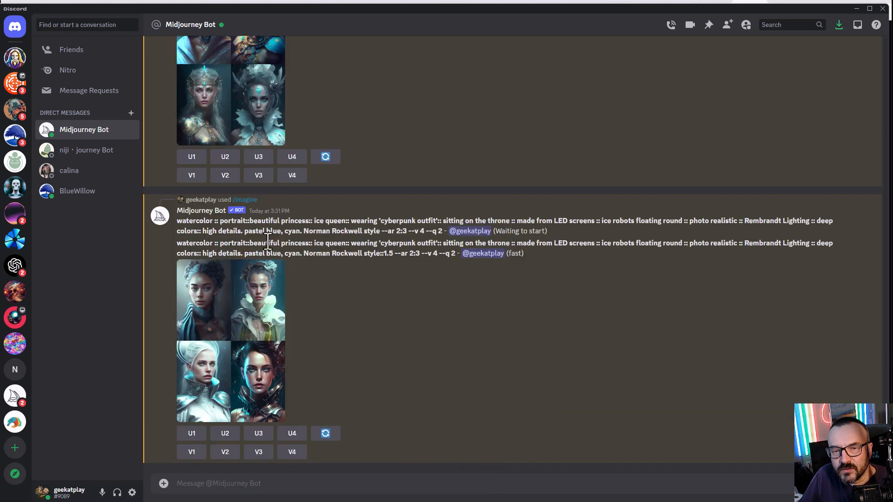
Compare the enlarged "Norman Rockwell style::1.5" grid with the earlier enlarged grids of the "watercolor::3" and unweighted "watercolor ::" prompts.
{"action": "left_click", "coordinate": [250, 317]}
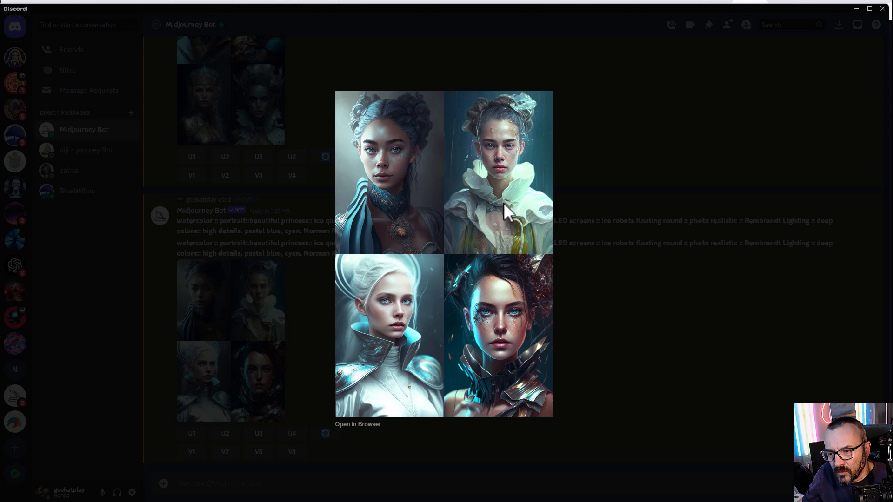
{"action": "left_click", "coordinate": [609, 309]}
{"action": "scroll", "coordinate": [227, 225], "scroll_direction": "up", "scroll_amount": 10}
{"action": "scroll", "coordinate": [230, 230], "scroll_direction": "up", "scroll_amount": 2}
{"action": "scroll", "coordinate": [231, 230], "scroll_direction": "down", "scroll_amount": 1}
{"action": "left_click", "coordinate": [261, 294]}
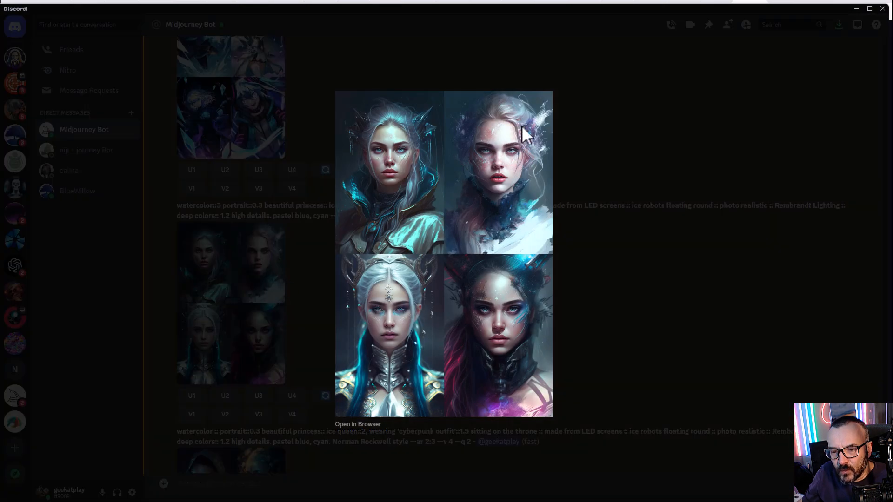
{"action": "left_click", "coordinate": [576, 331]}
{"action": "scroll", "coordinate": [278, 207], "scroll_direction": "down", "scroll_amount": 5}
{"action": "left_click", "coordinate": [255, 230]}
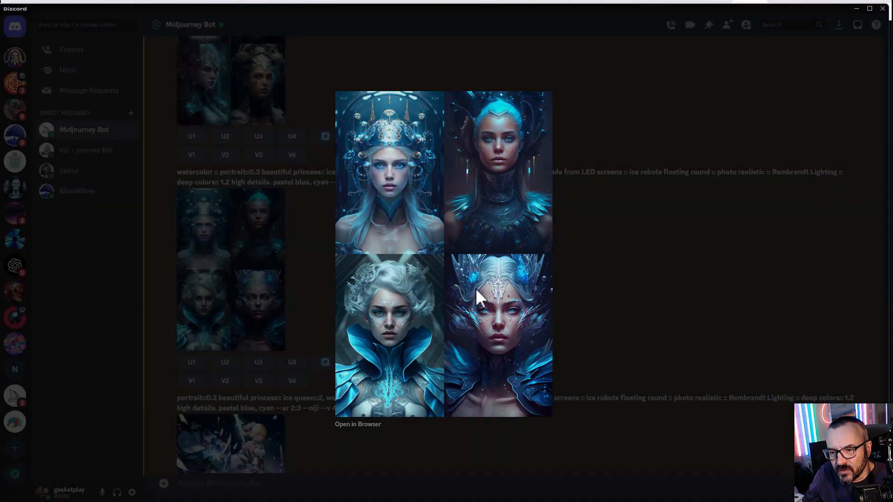
{"action": "left_click", "coordinate": [558, 266]}
View the enlarged "Norman Rockwell style::1.5" grid again, and the enlarged grid of the same prompt without the style weight.
{"action": "scroll", "coordinate": [298, 317], "scroll_direction": "down", "scroll_amount": 5}
{"action": "left_click", "coordinate": [252, 331]}
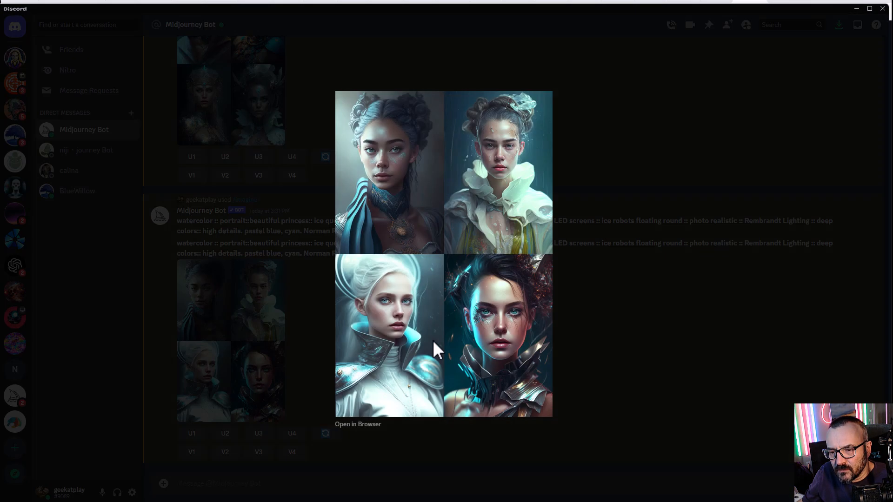
{"action": "left_click", "coordinate": [628, 335]}
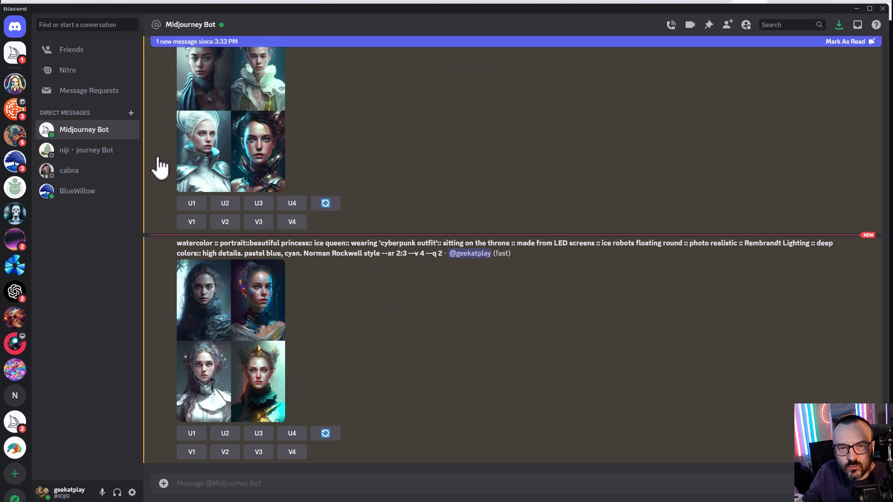
{"action": "left_click", "coordinate": [231, 317]}
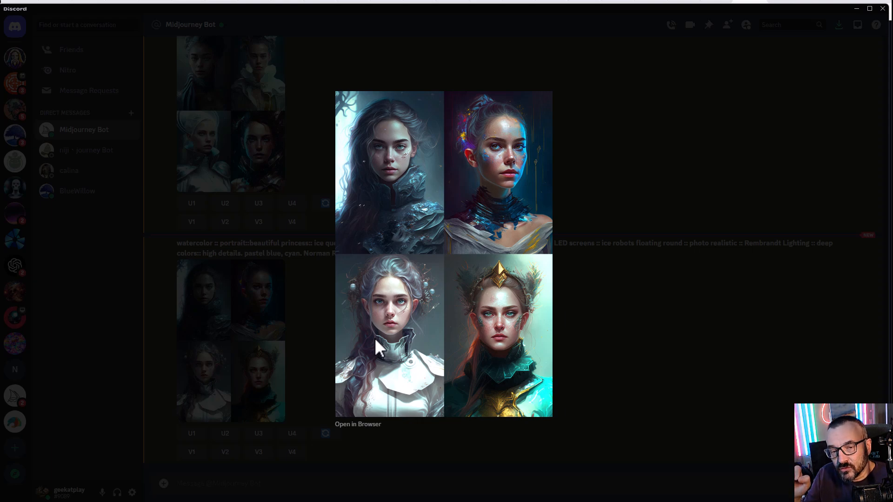
{"action": "left_click", "coordinate": [637, 344]}
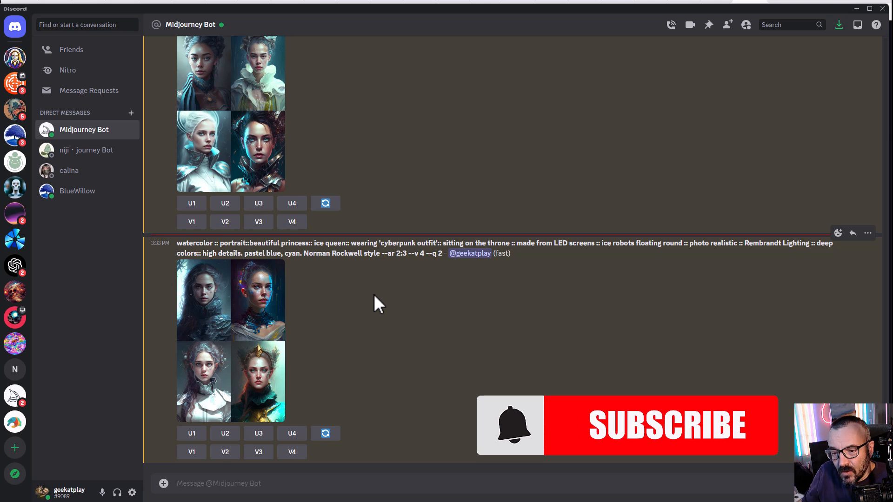